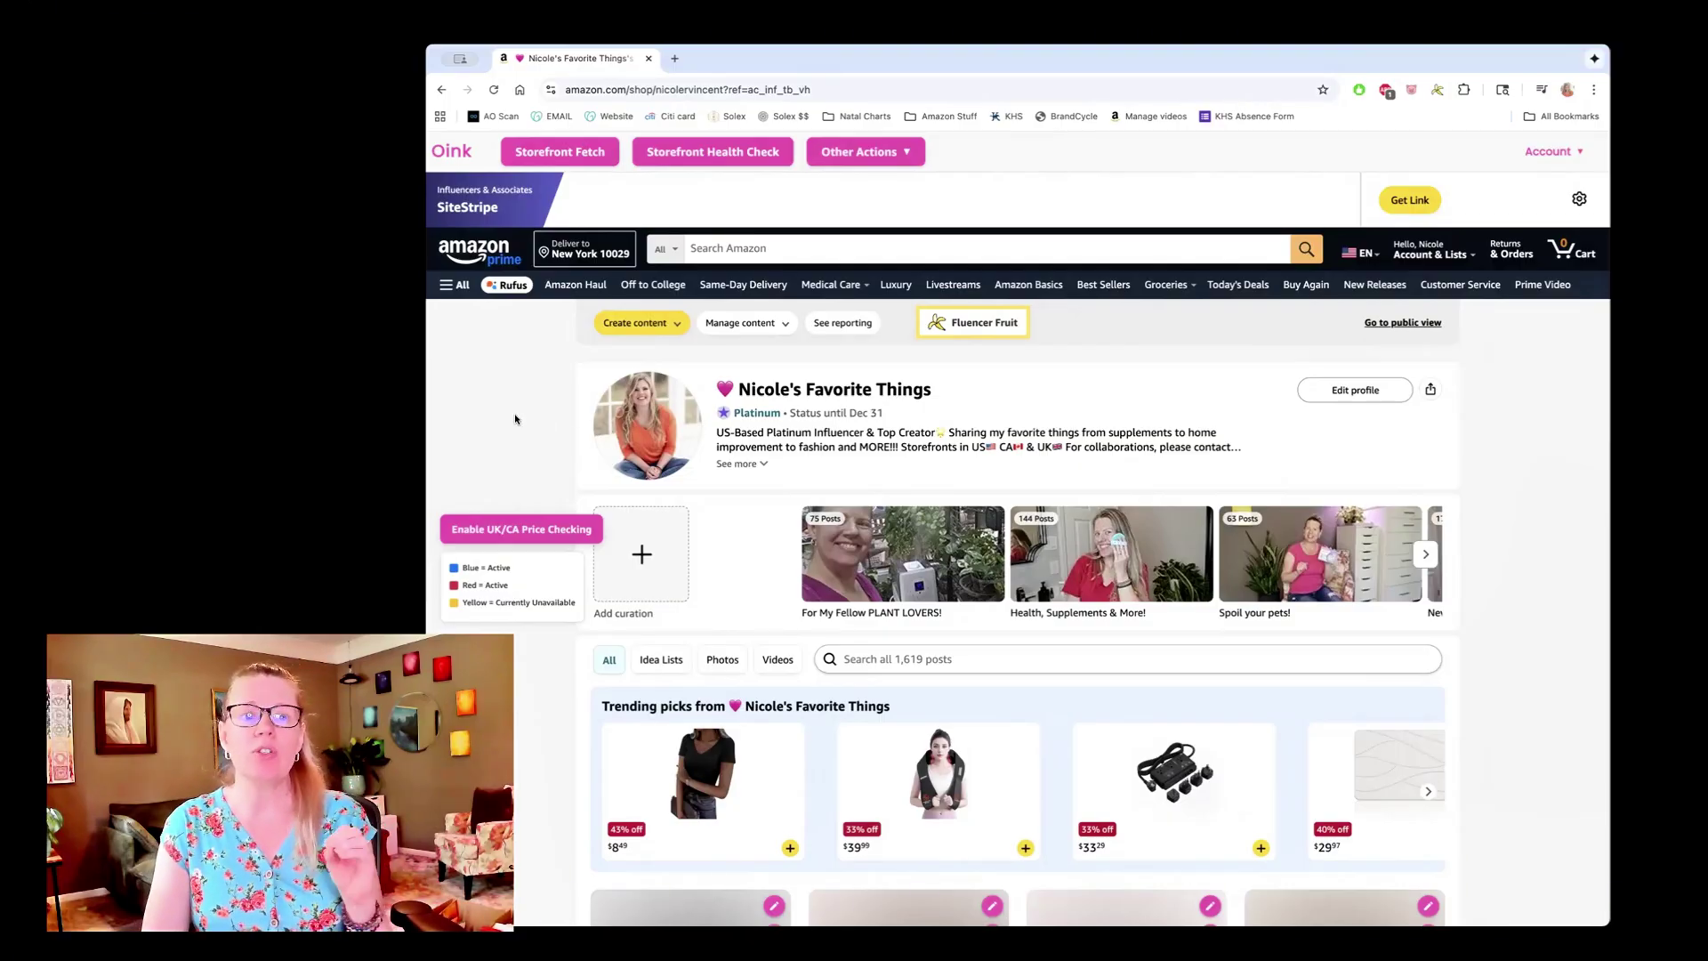
Step: Open the UK/CA price-checking setup for the storefront's videos
scroll(515, 419, down, 2)
scroll(523, 378, down, 5)
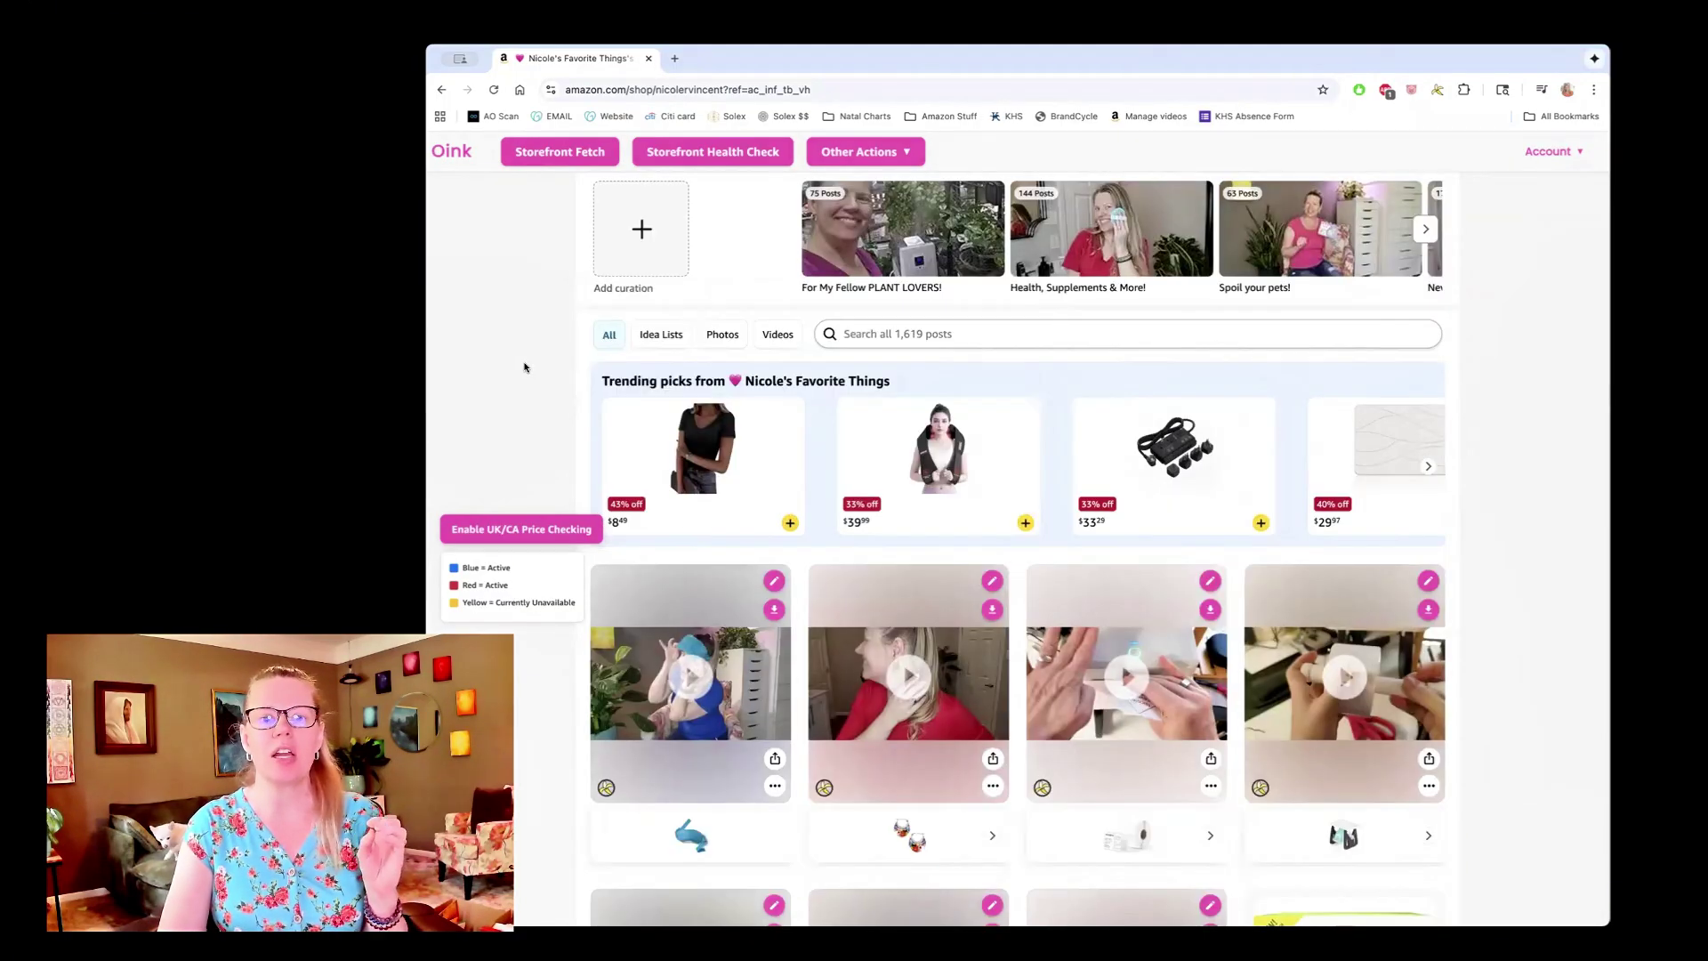
scroll(538, 334, down, 1)
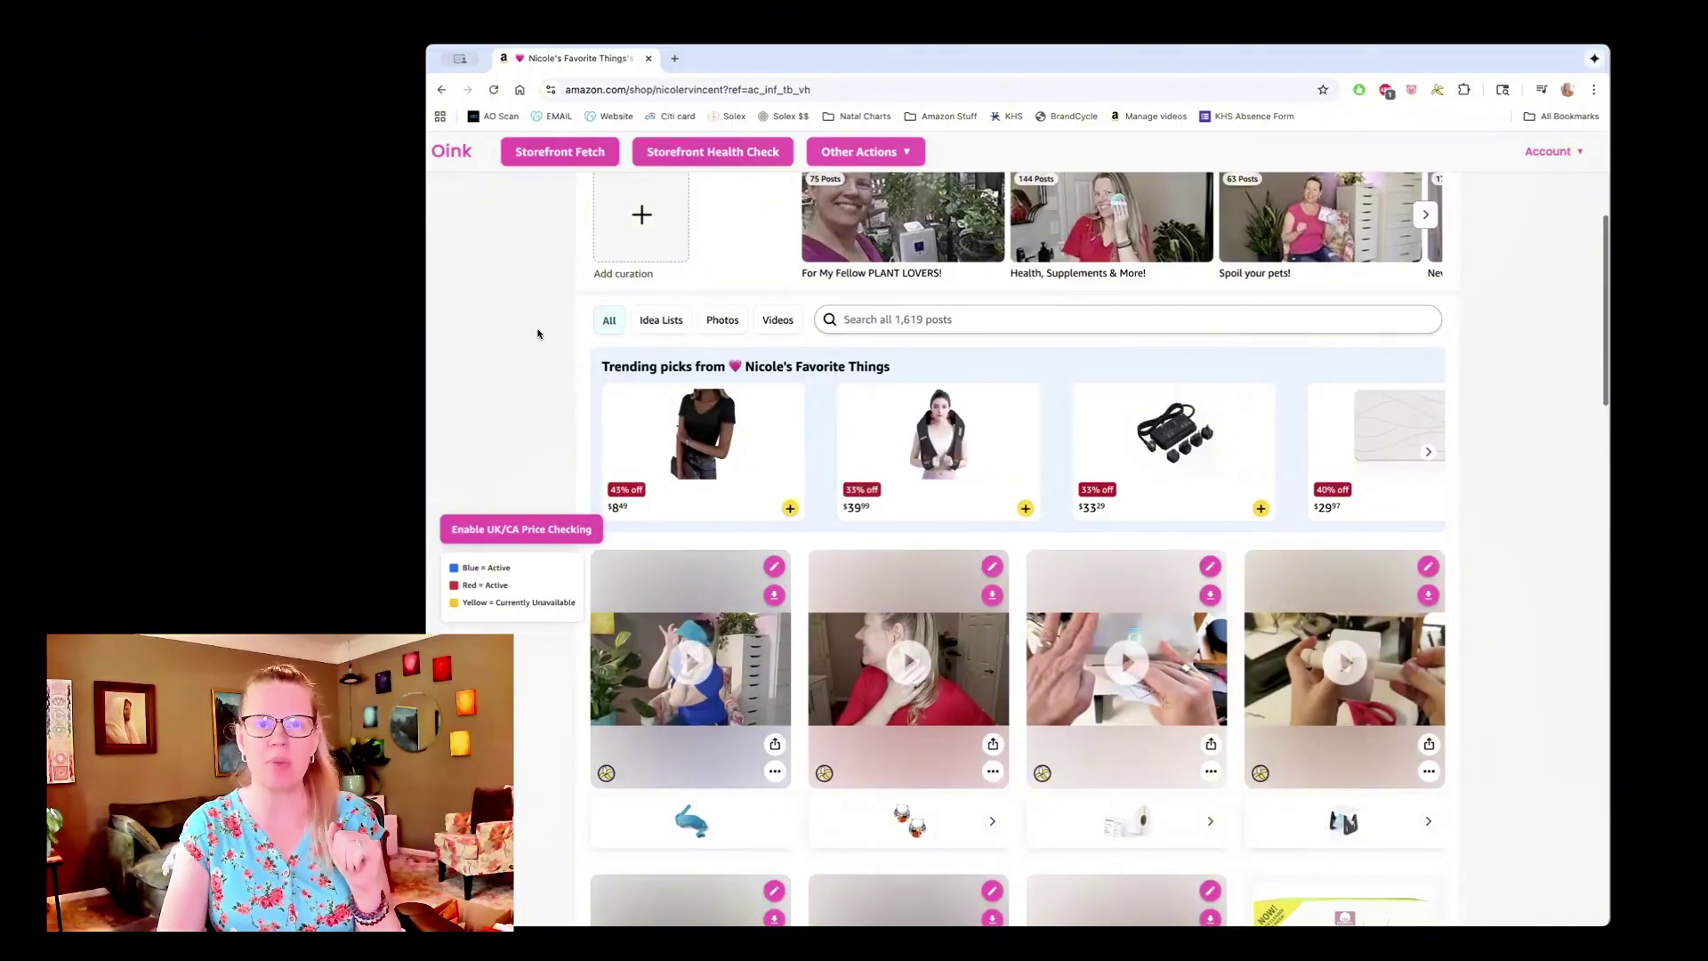
scroll(537, 333, down, 1)
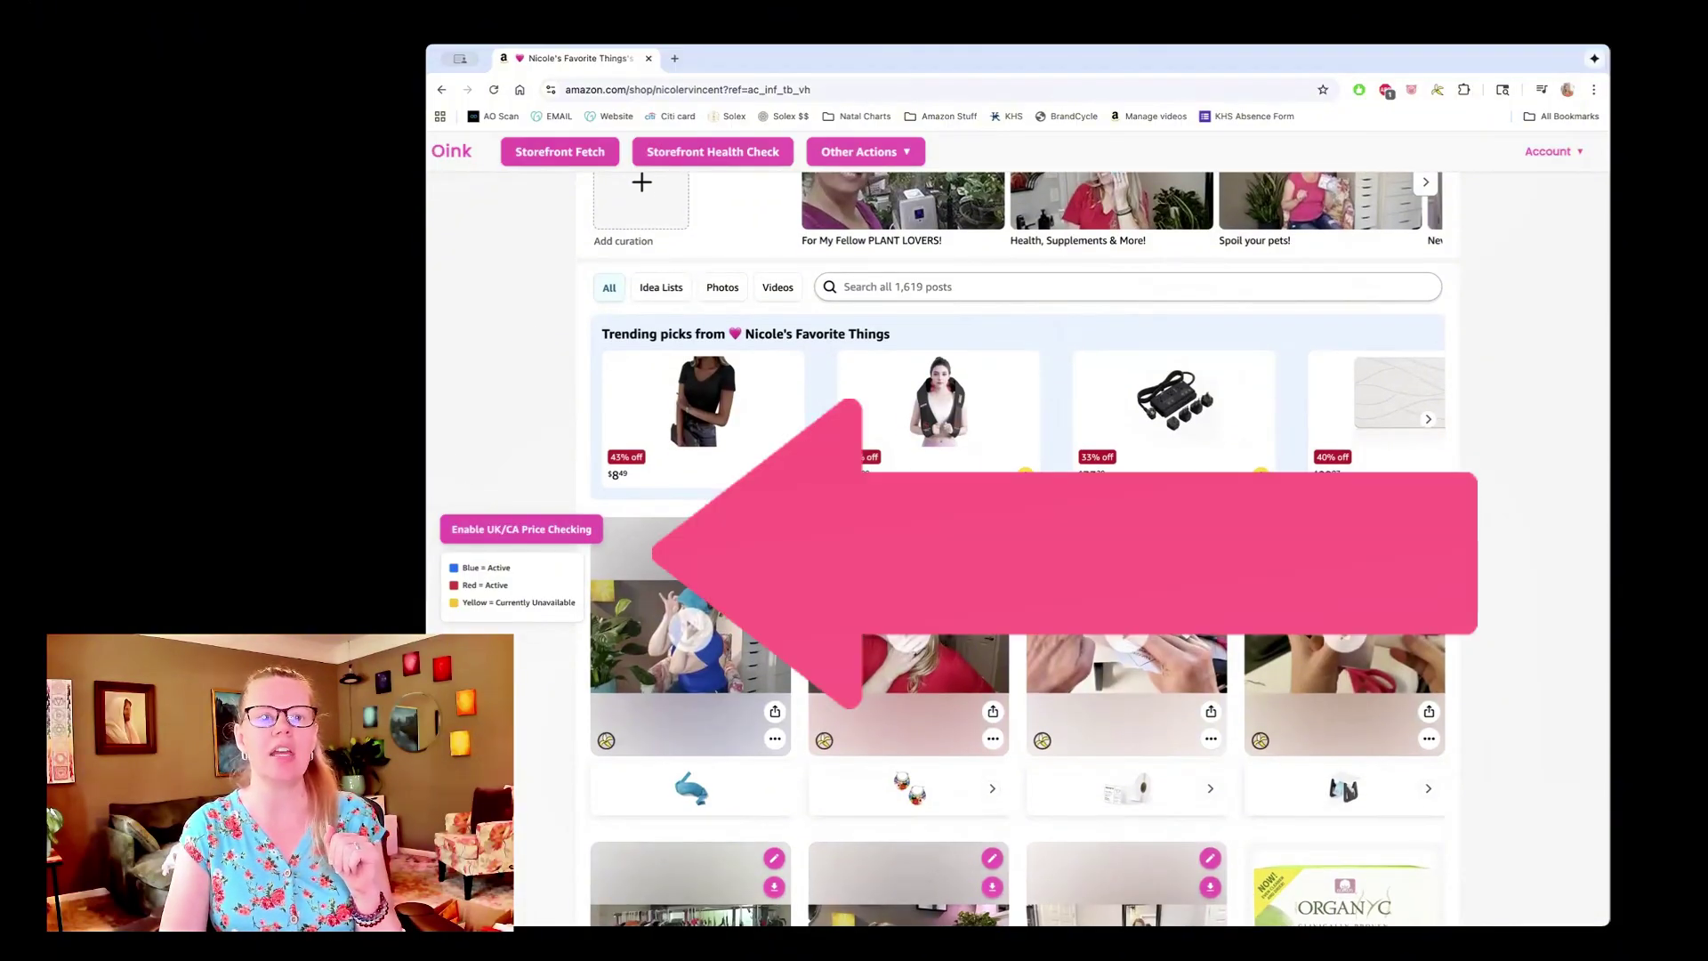
click(509, 532)
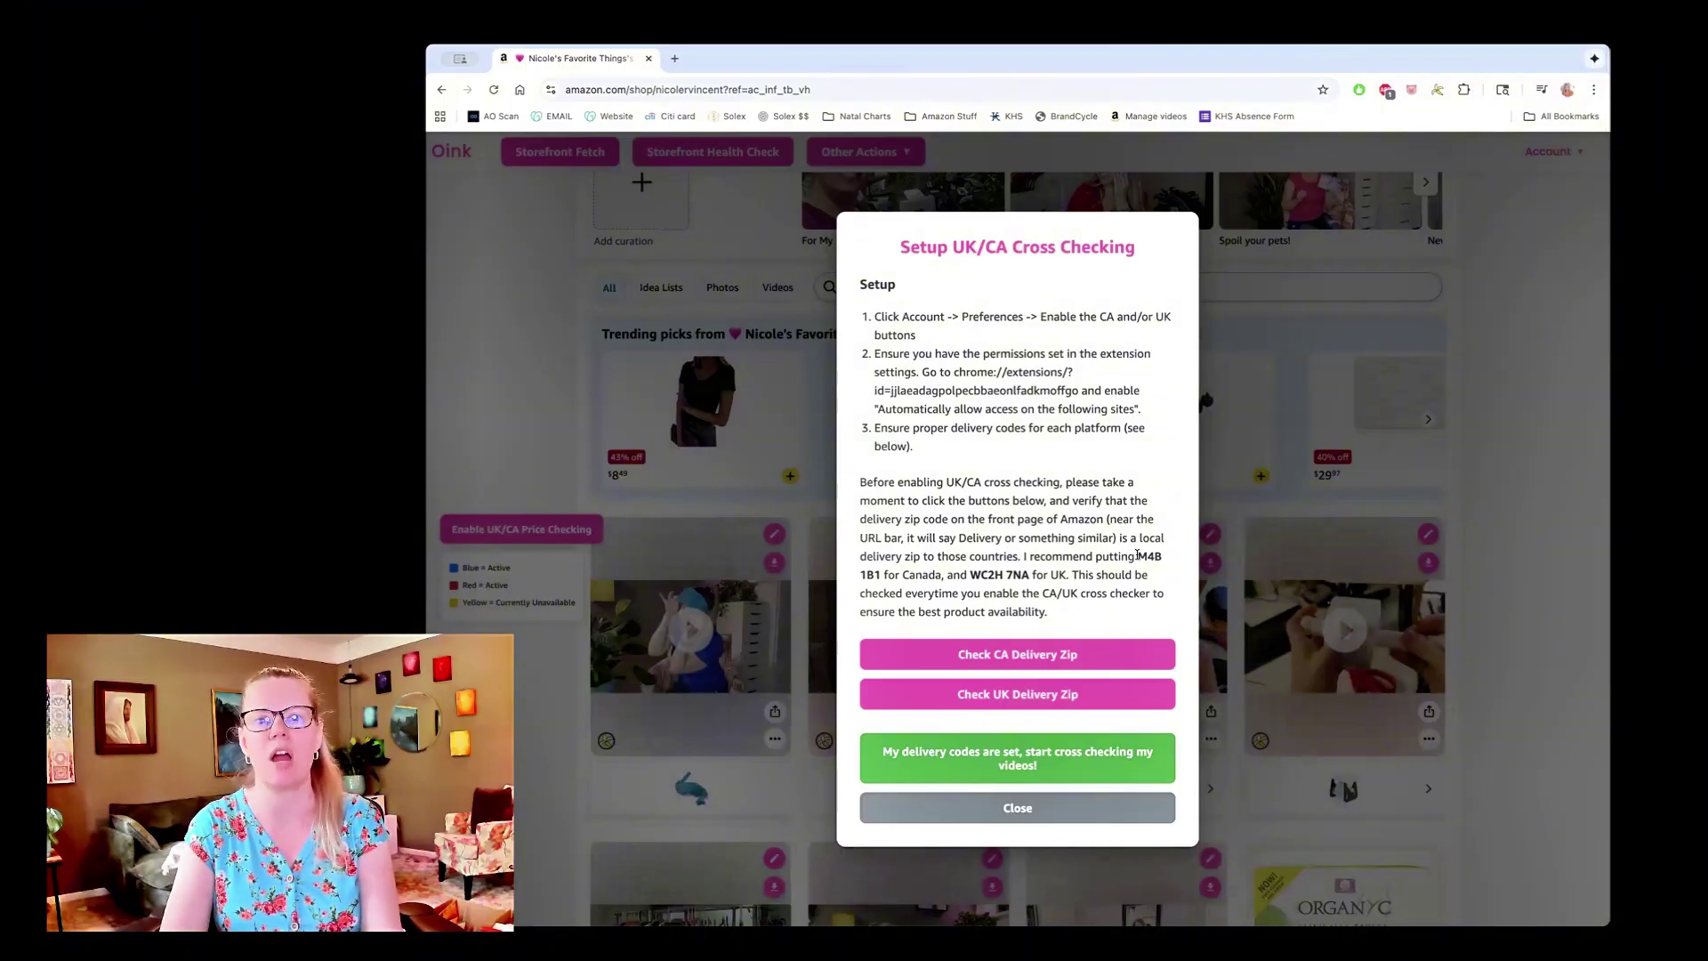
Step: Check the delivery code set on Amazon.ca against the recommended Canadian code M4B 1B1, and return to the setup
drag(1135, 556, 877, 574)
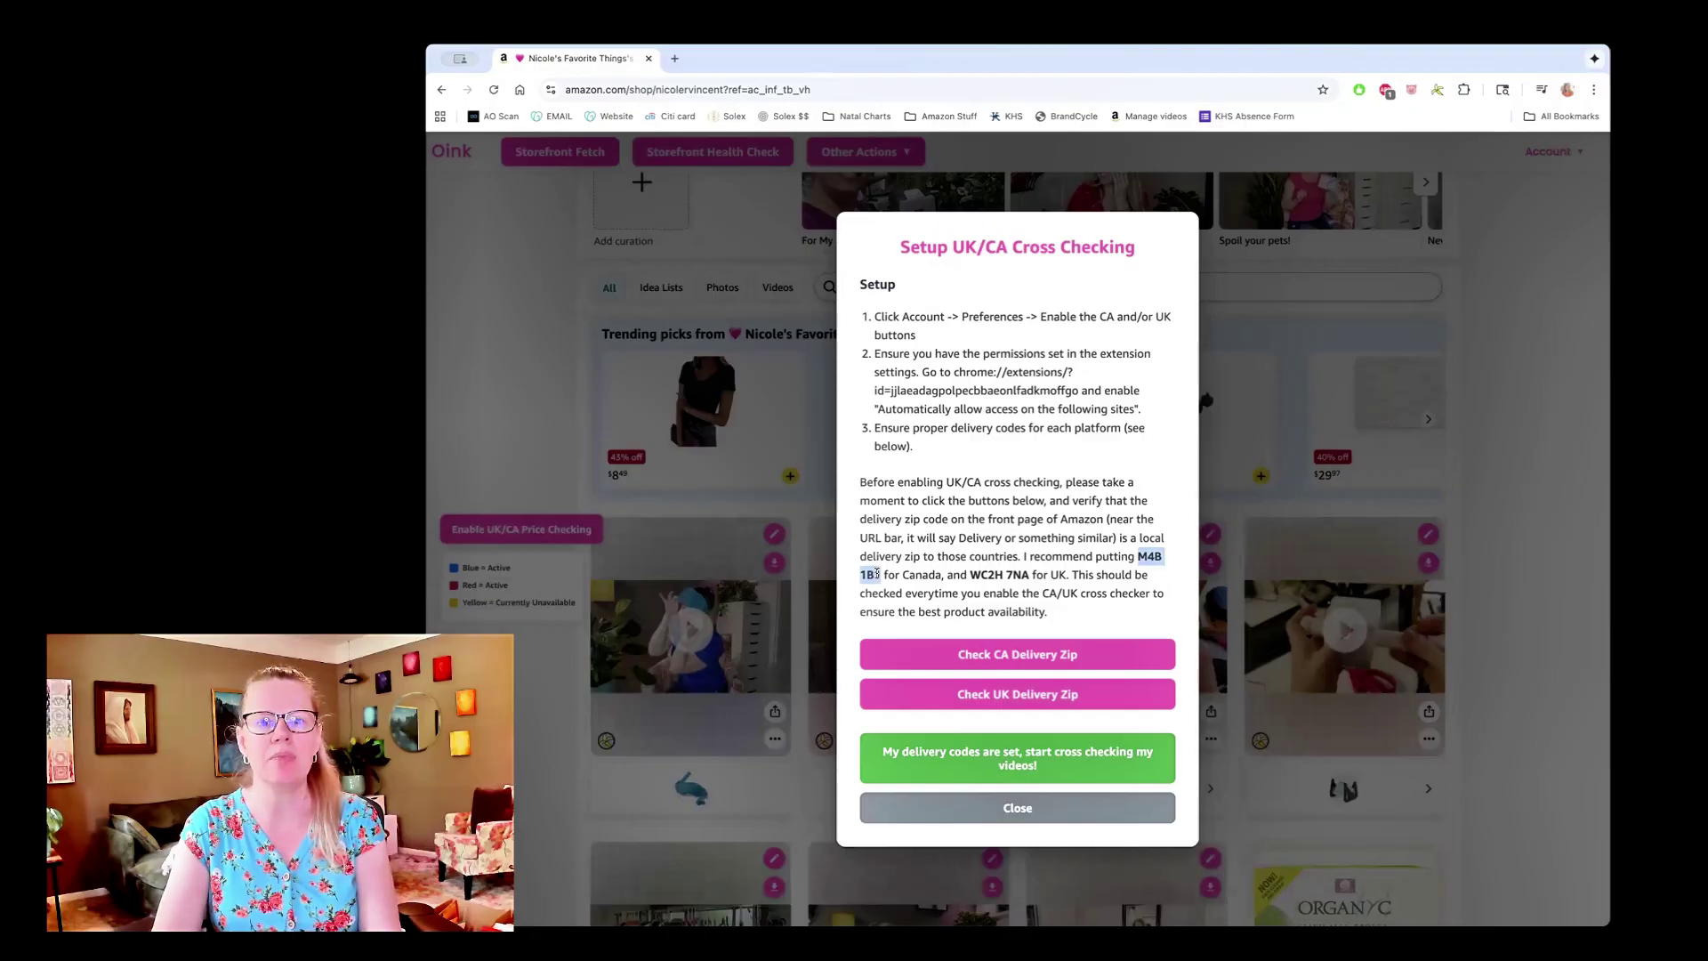
click(978, 653)
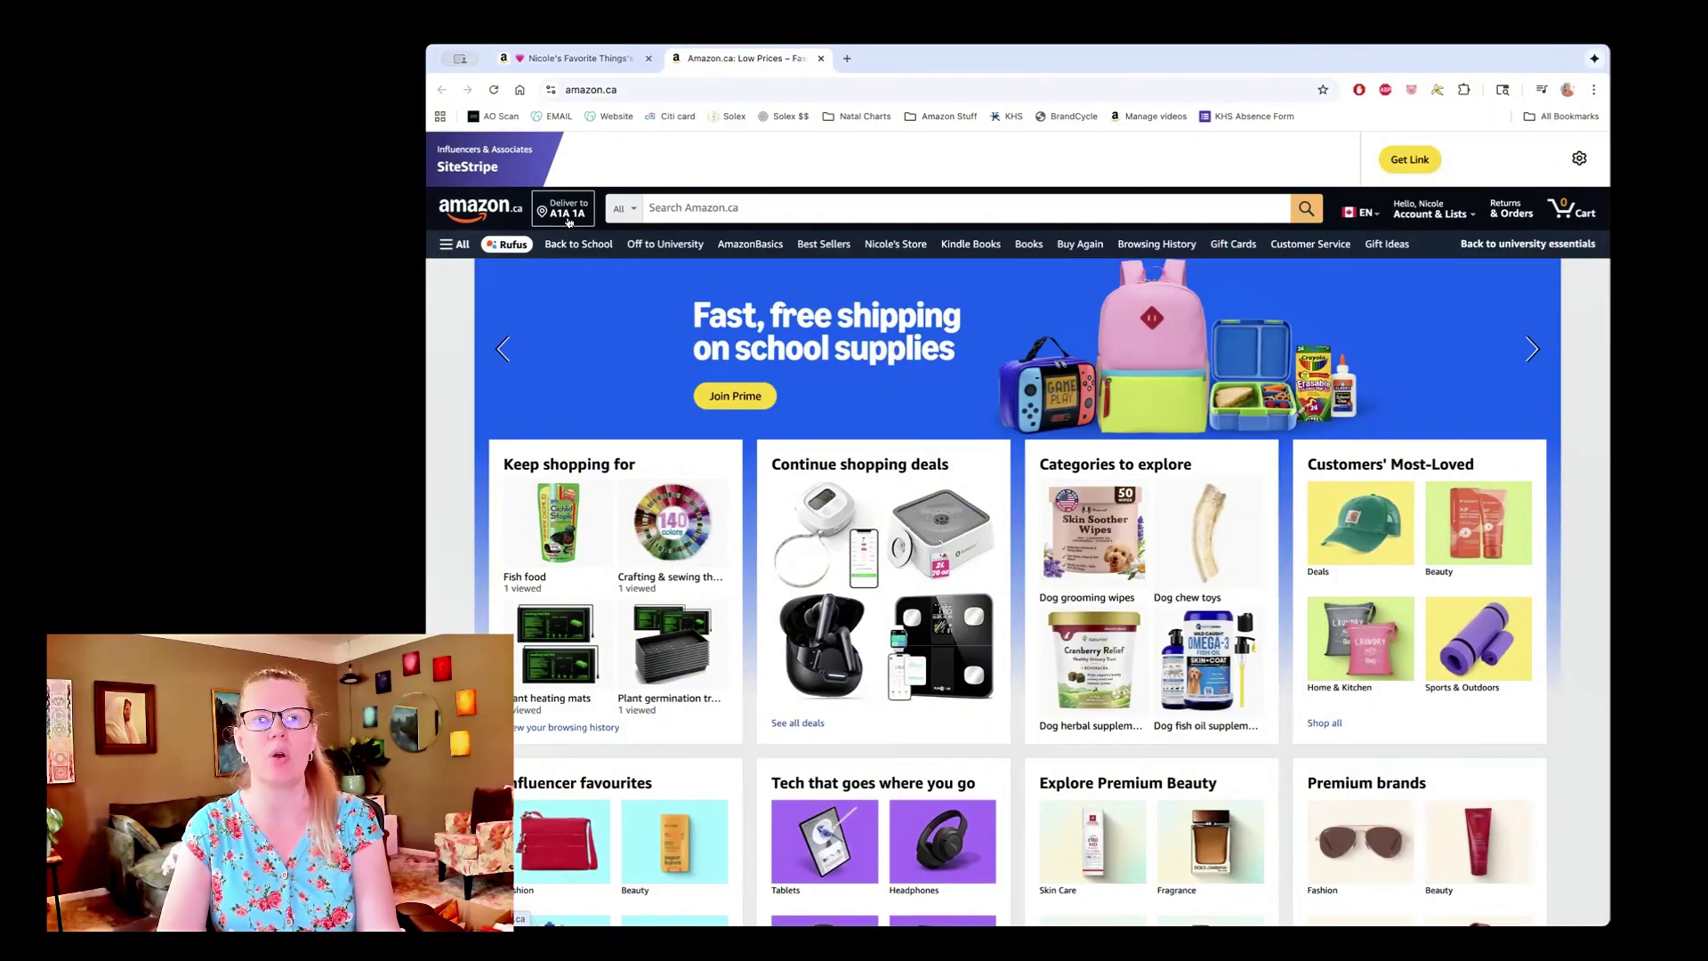
click(821, 57)
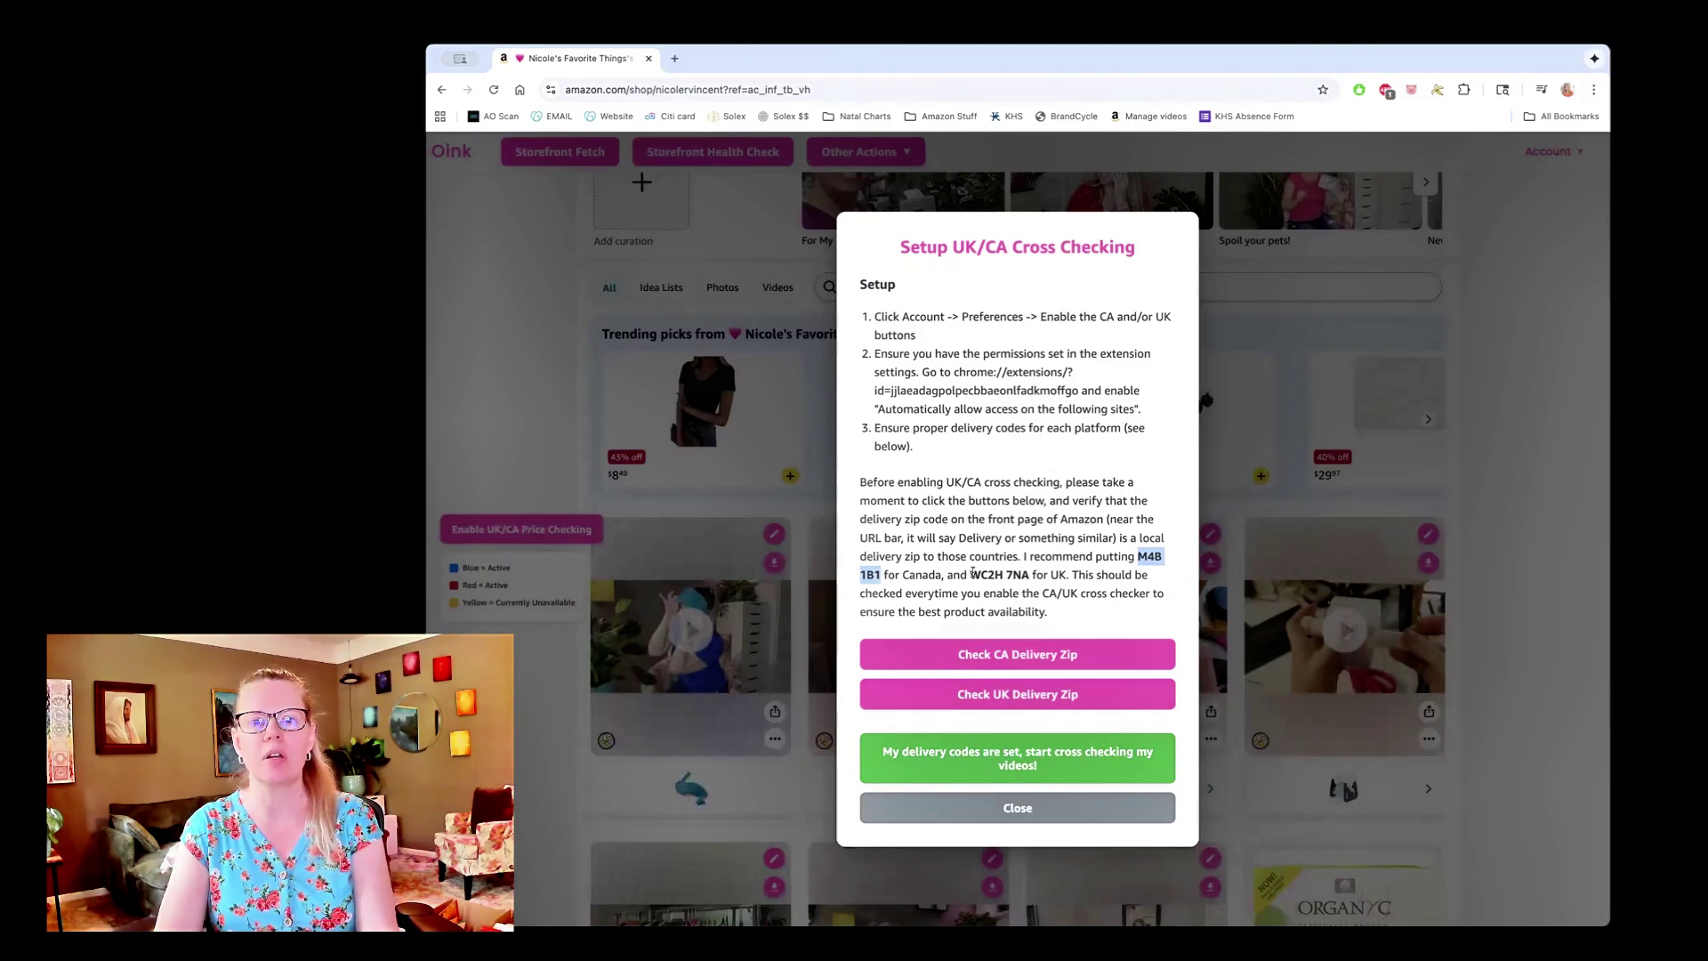
Step: Check the delivery code set on Amazon.co.uk against the recommended UK code WC2H 7NA, and return to the setup
drag(971, 574, 1028, 574)
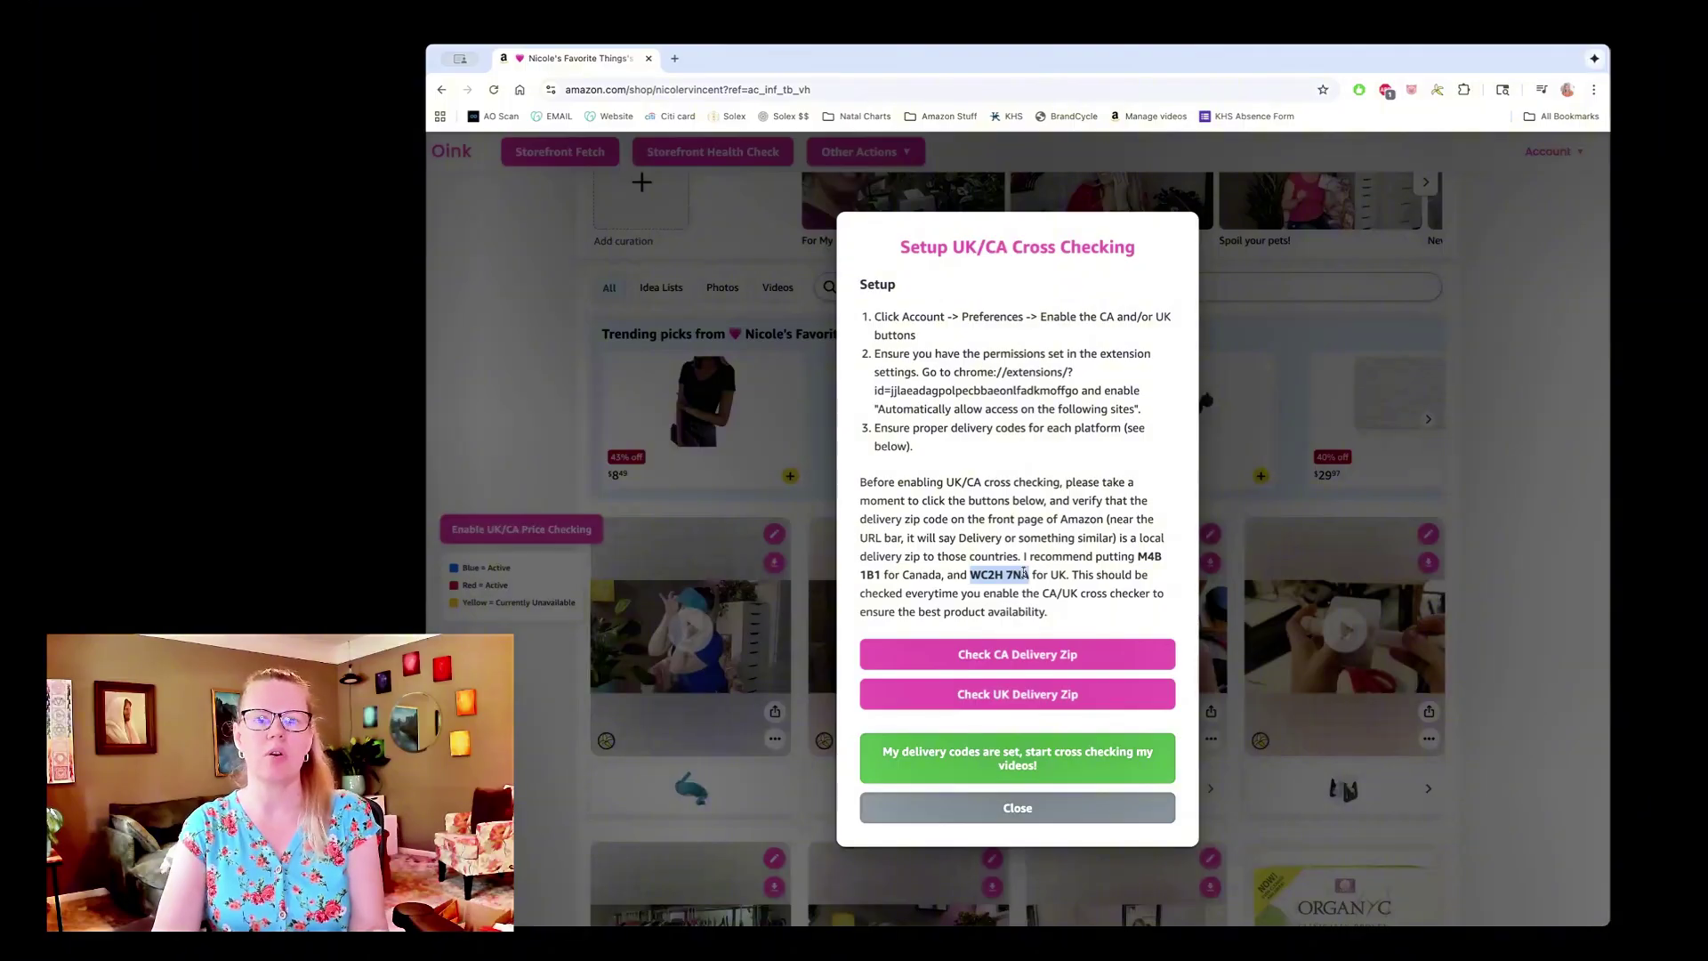
click(1018, 706)
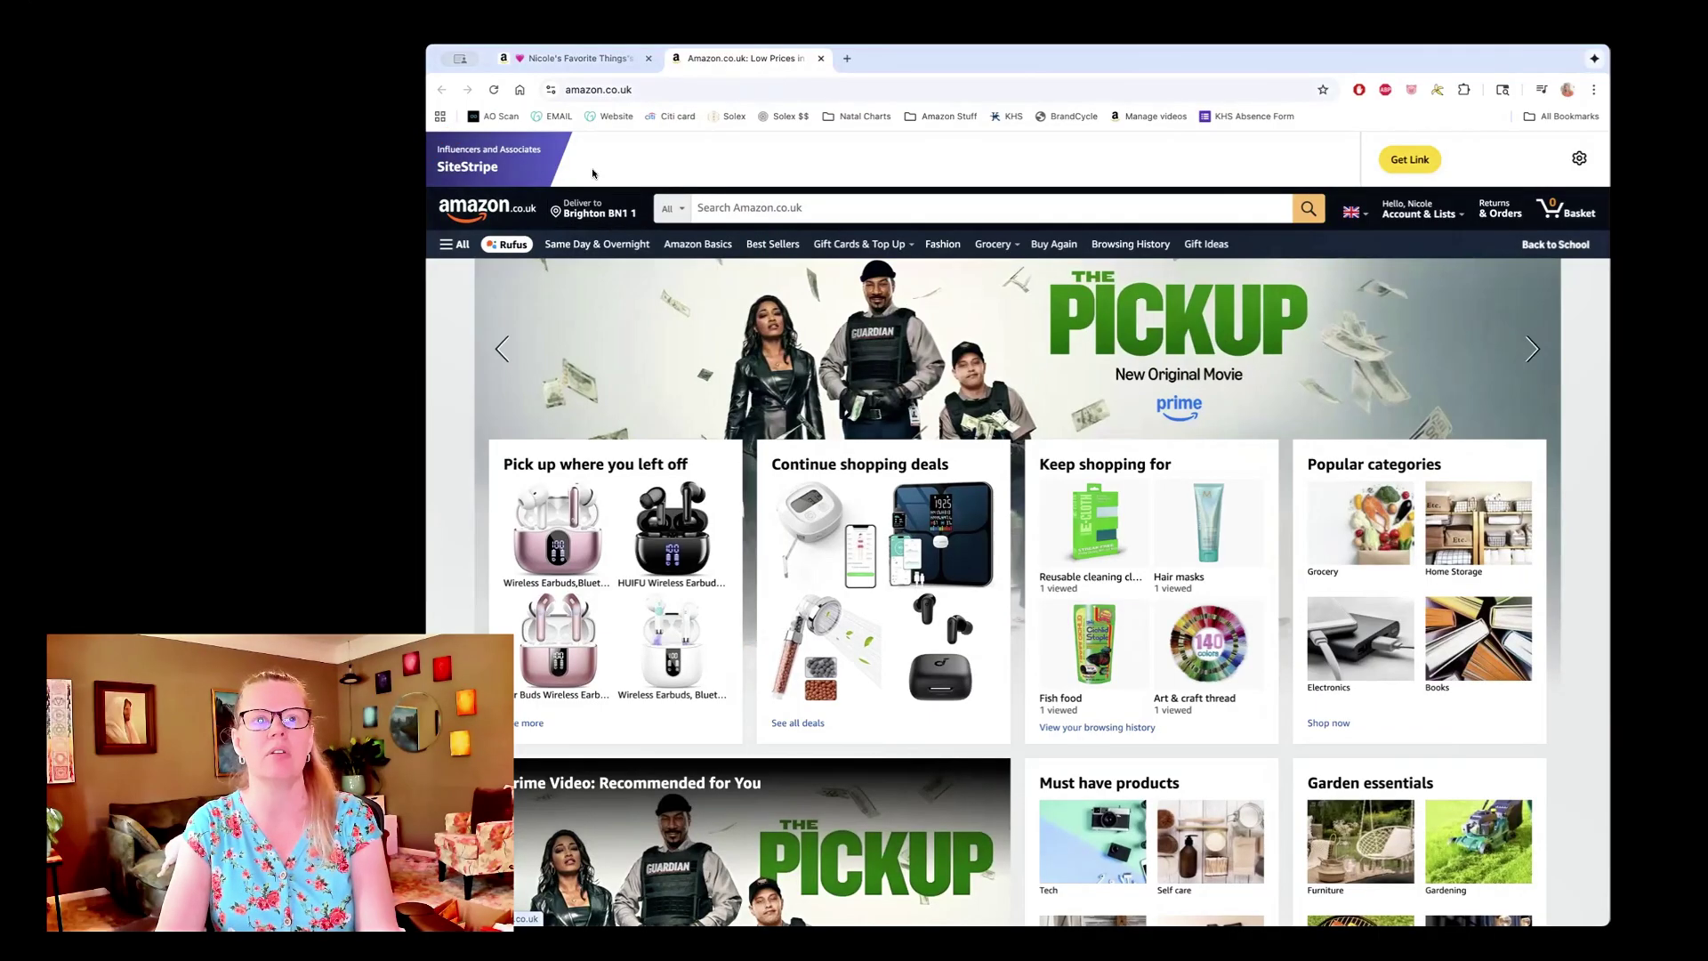
click(822, 58)
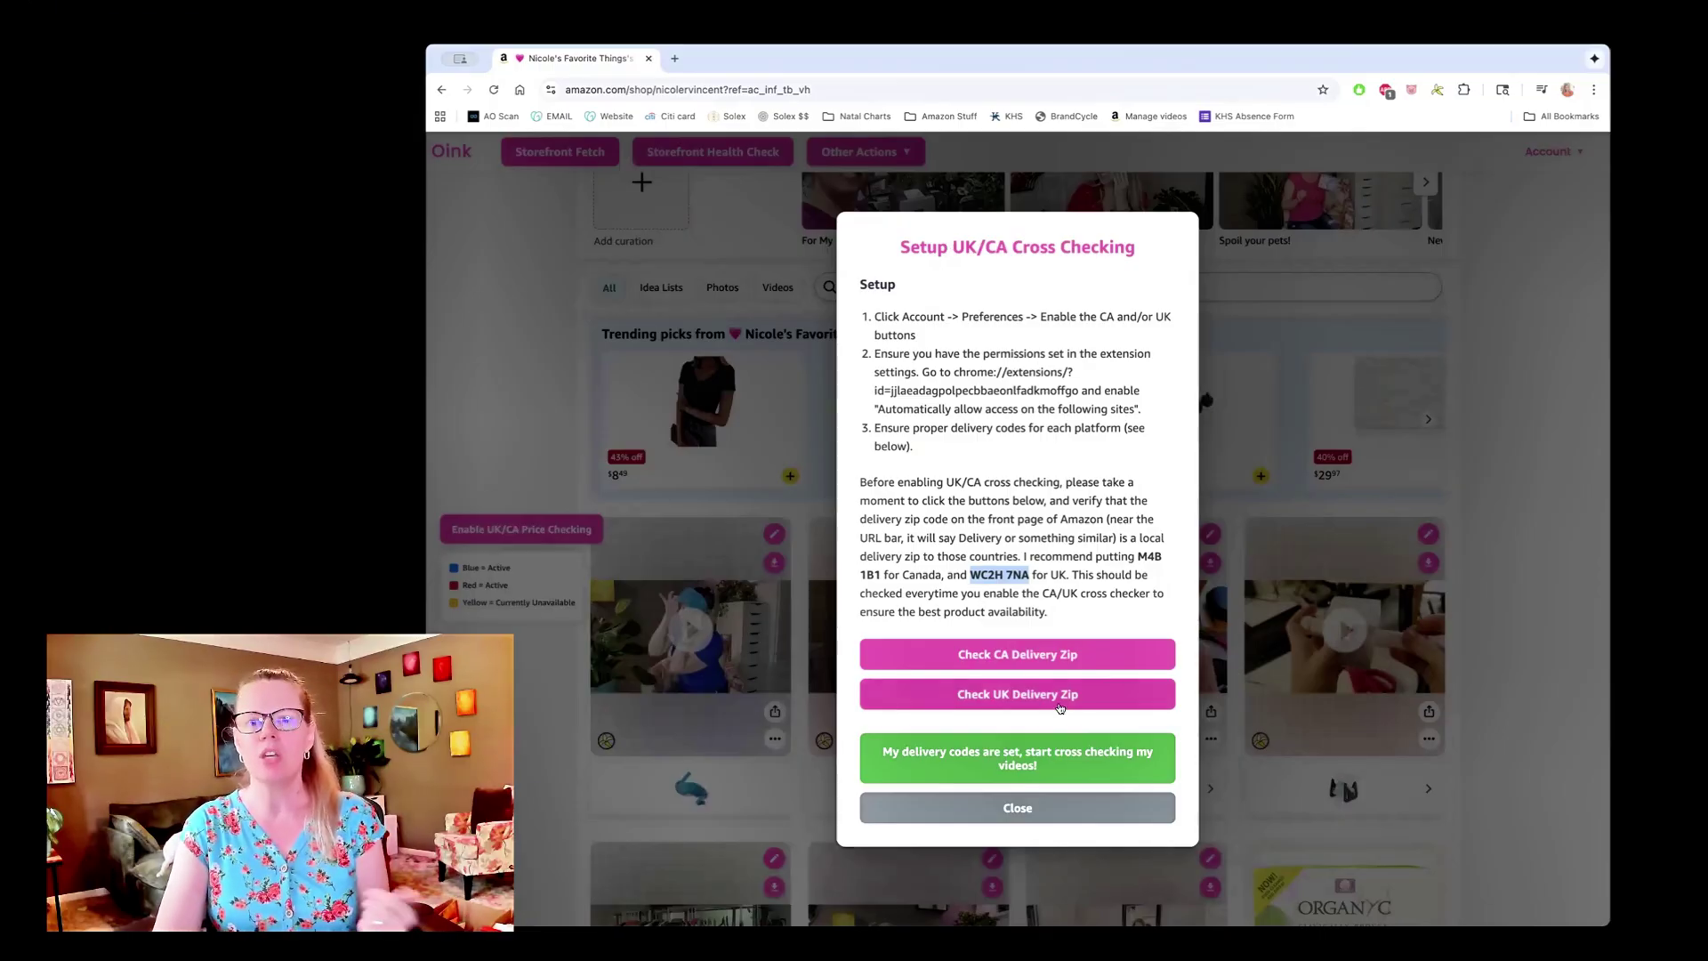
Step: Start cross-checking the storefront videos and end the scan instead of continuing with the next 20 video cards
click(1033, 771)
scroll(683, 533, down, 1)
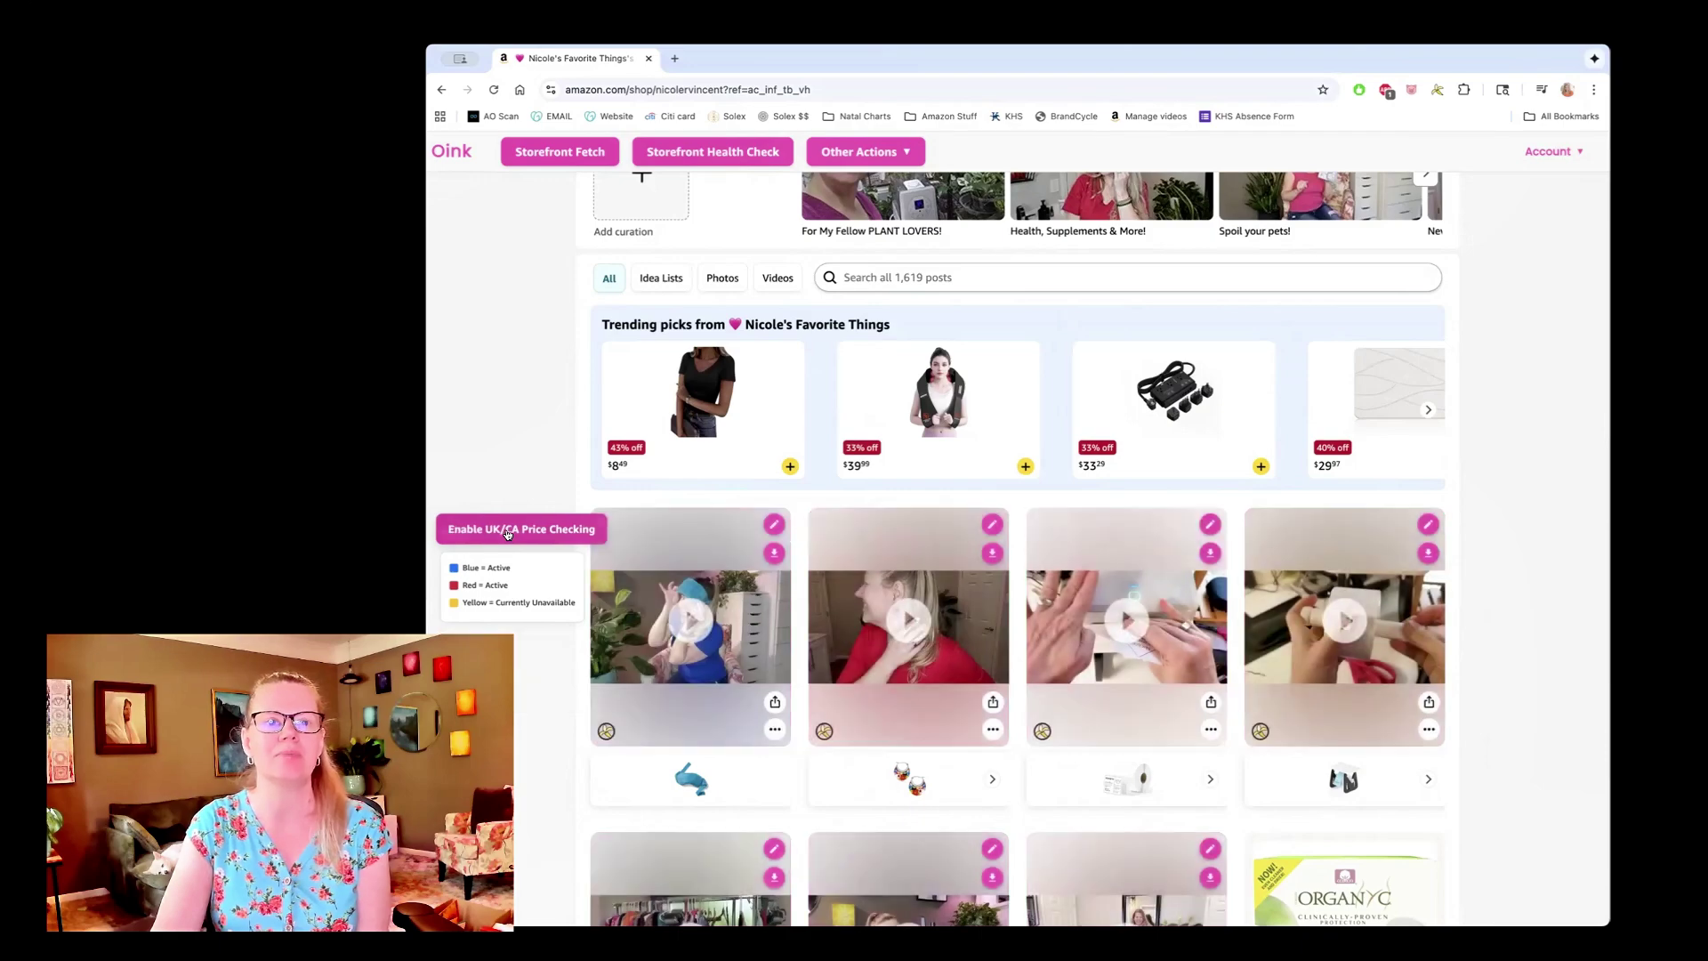
click(694, 540)
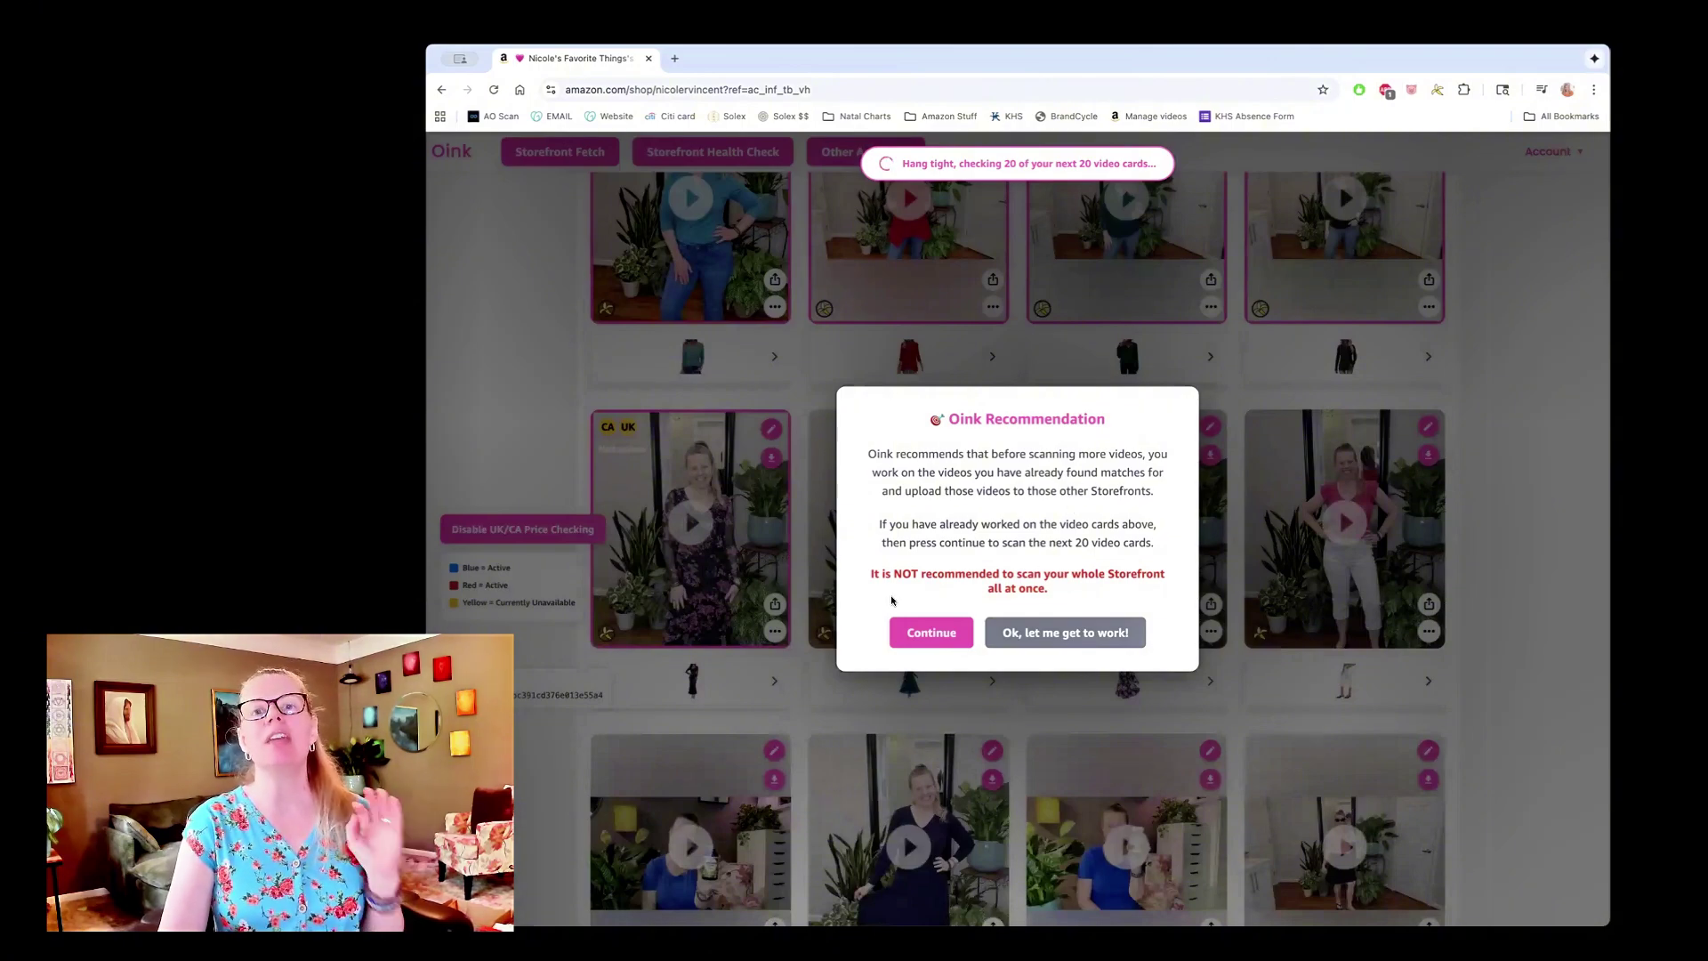
click(1039, 634)
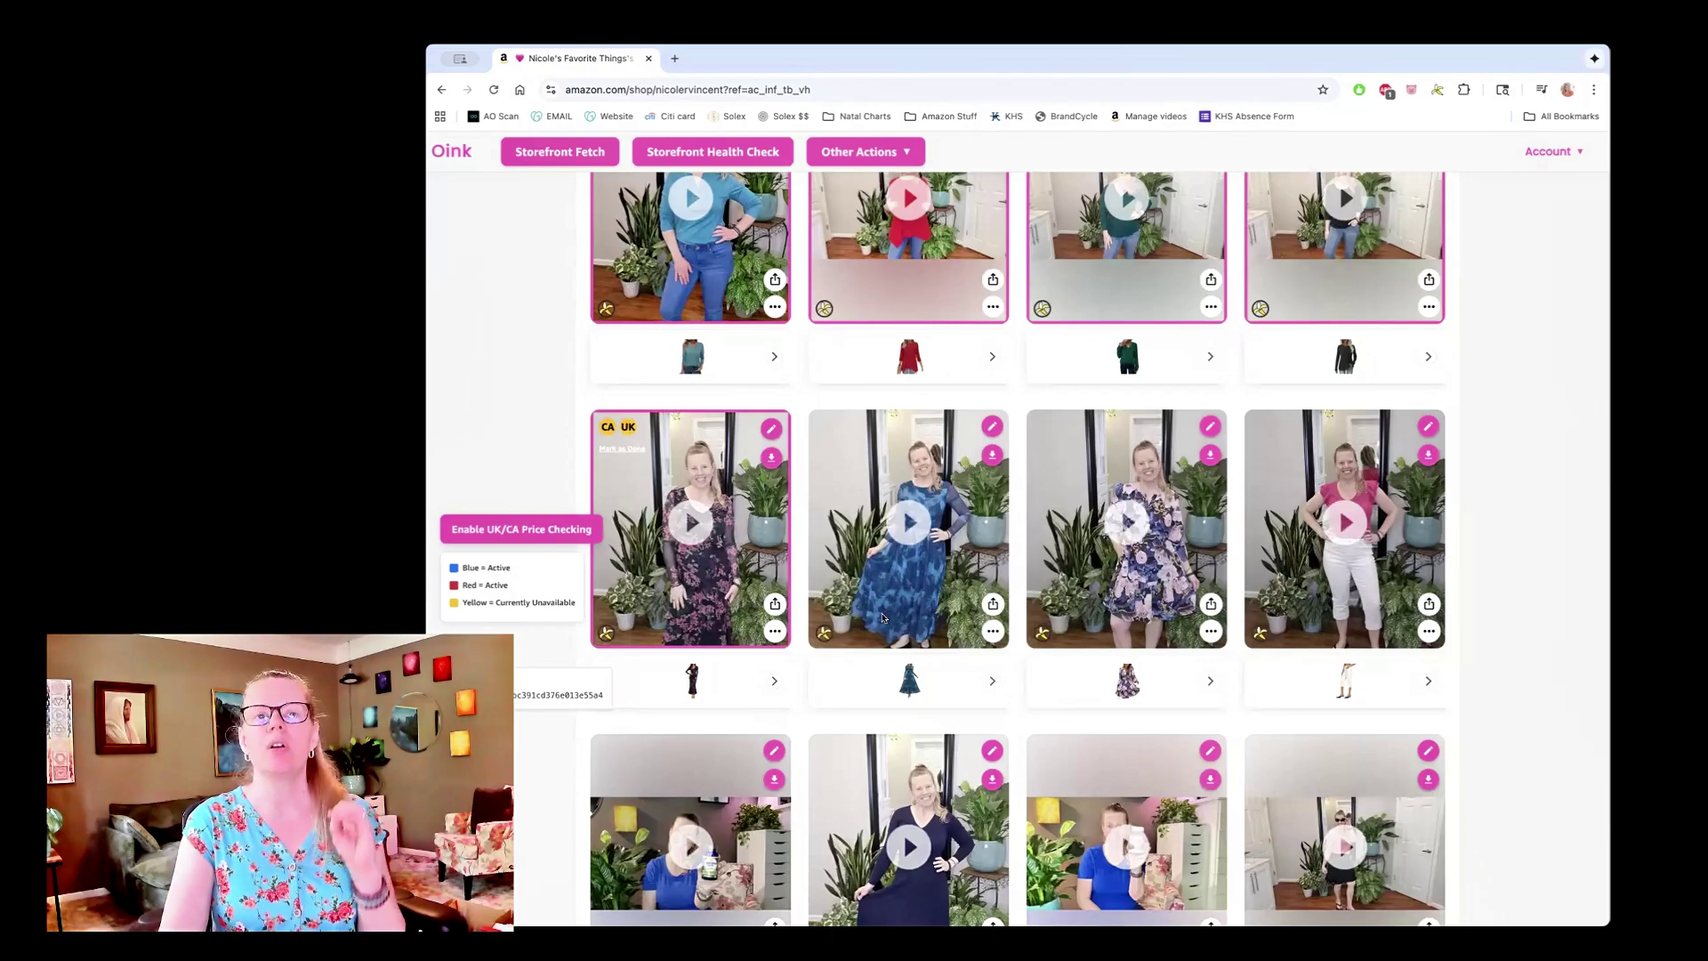
Step: Open the Canadian pages for the blue eye mask video and review its product listing and post-creation page
scroll(551, 458, down, 10)
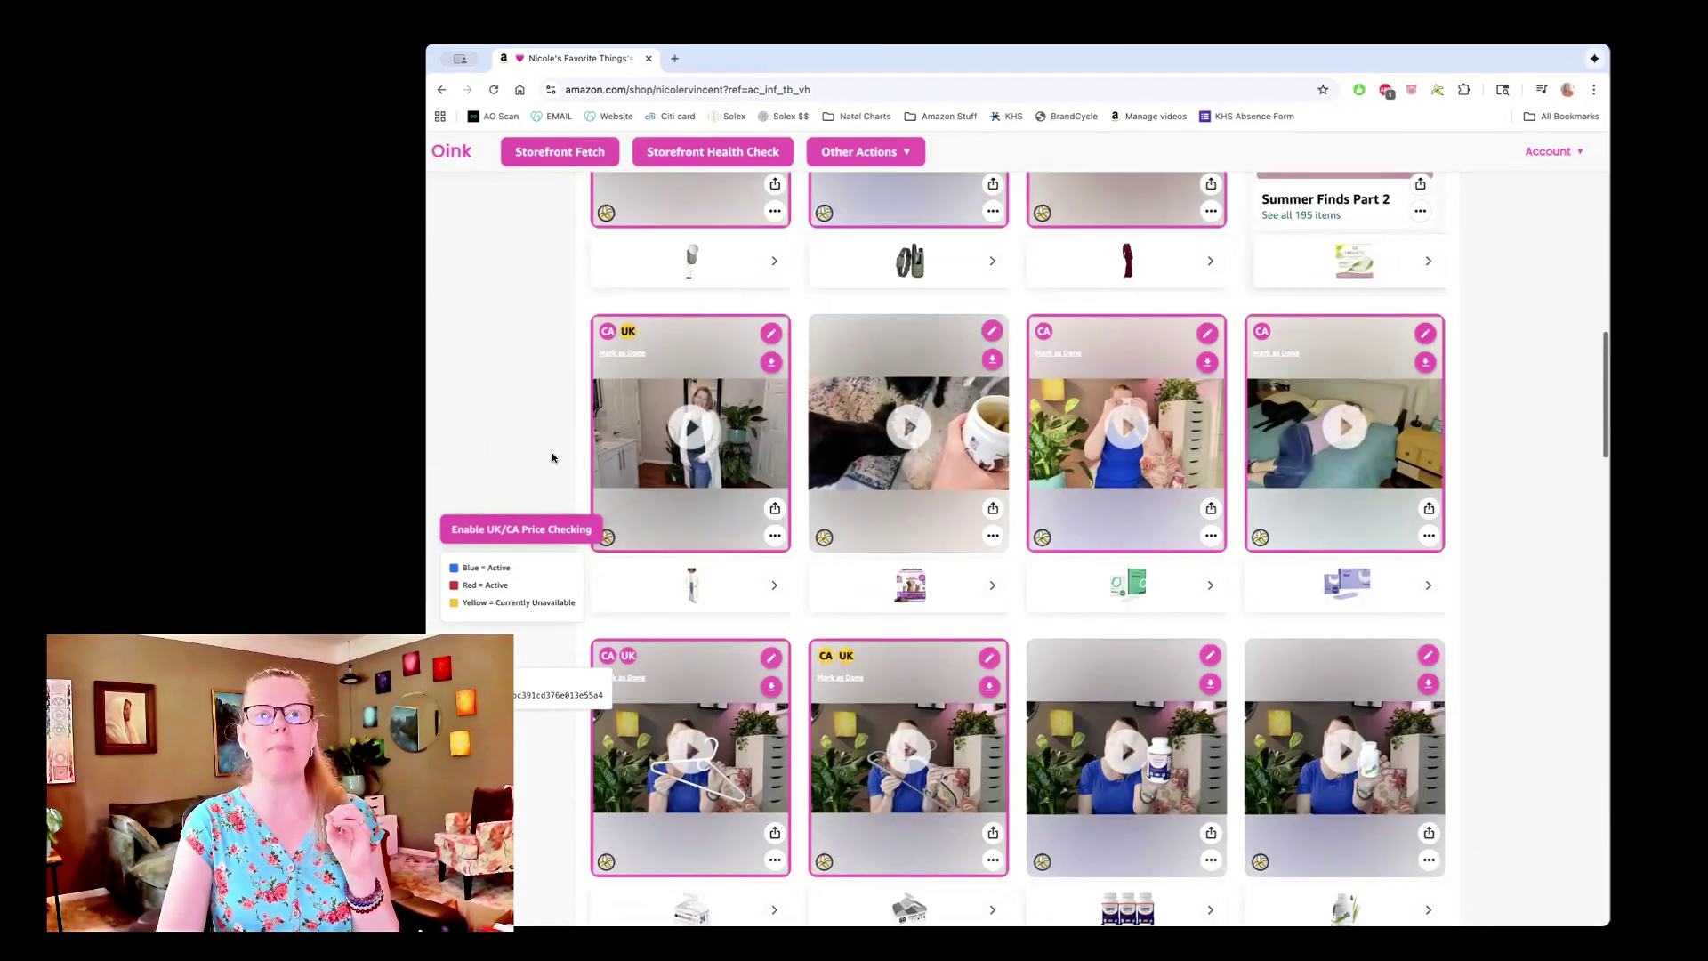
scroll(552, 452, up, 10)
scroll(552, 452, down, 8)
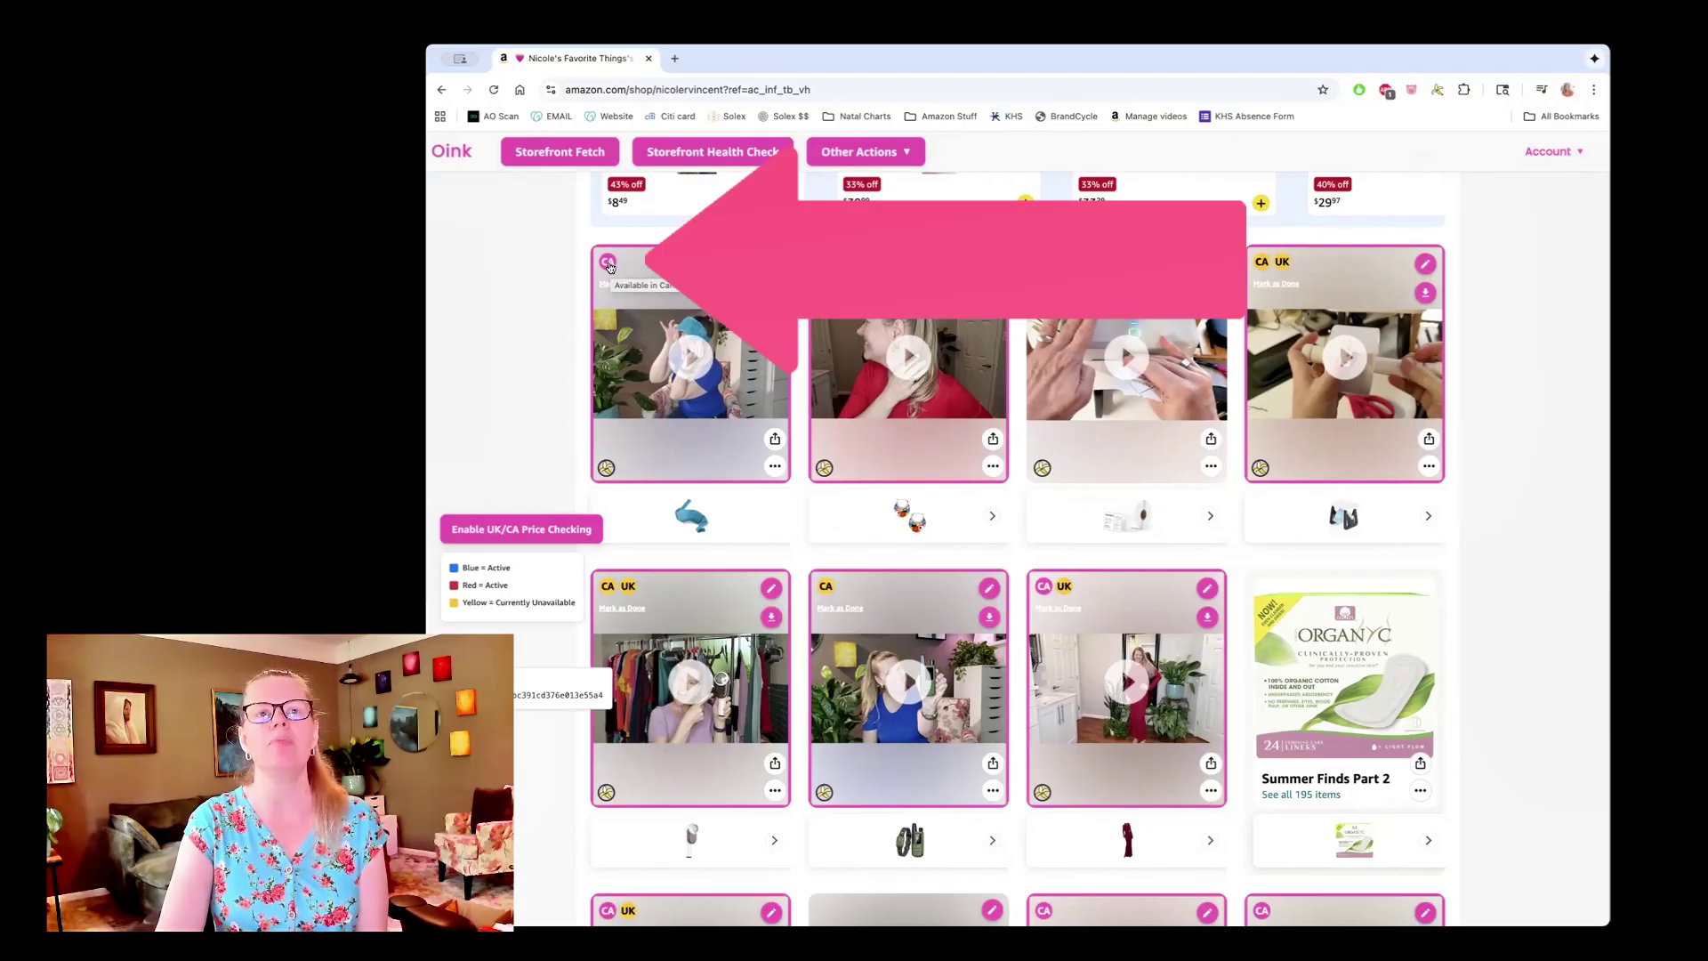
click(610, 267)
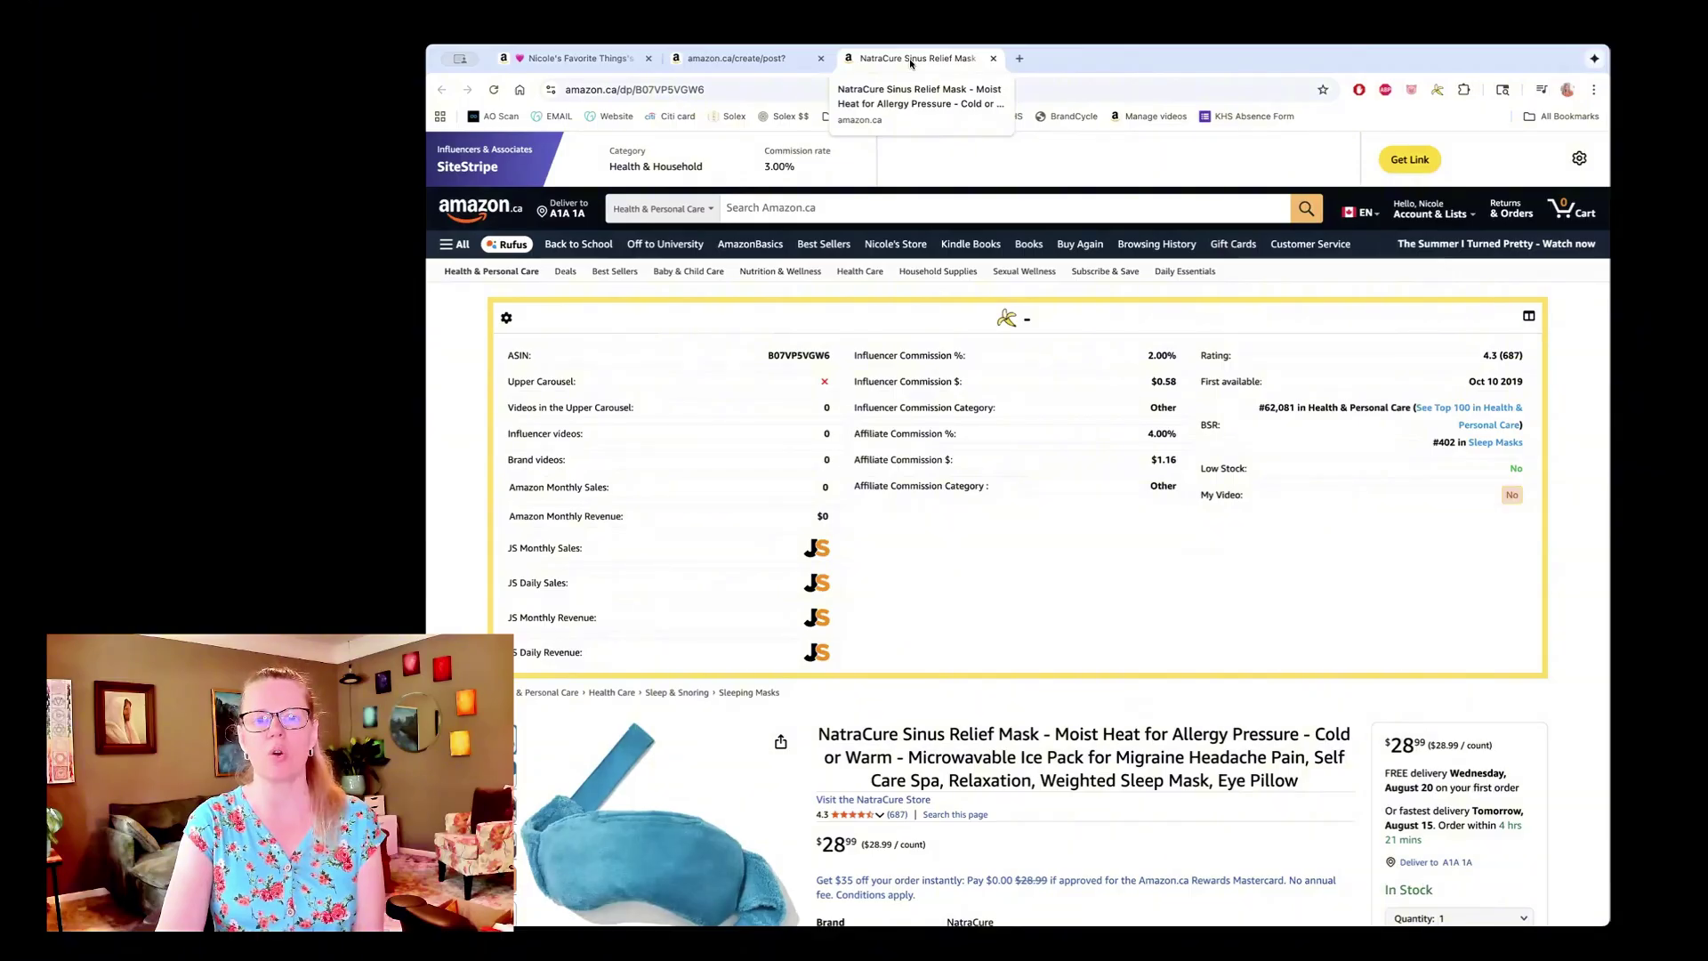
click(761, 62)
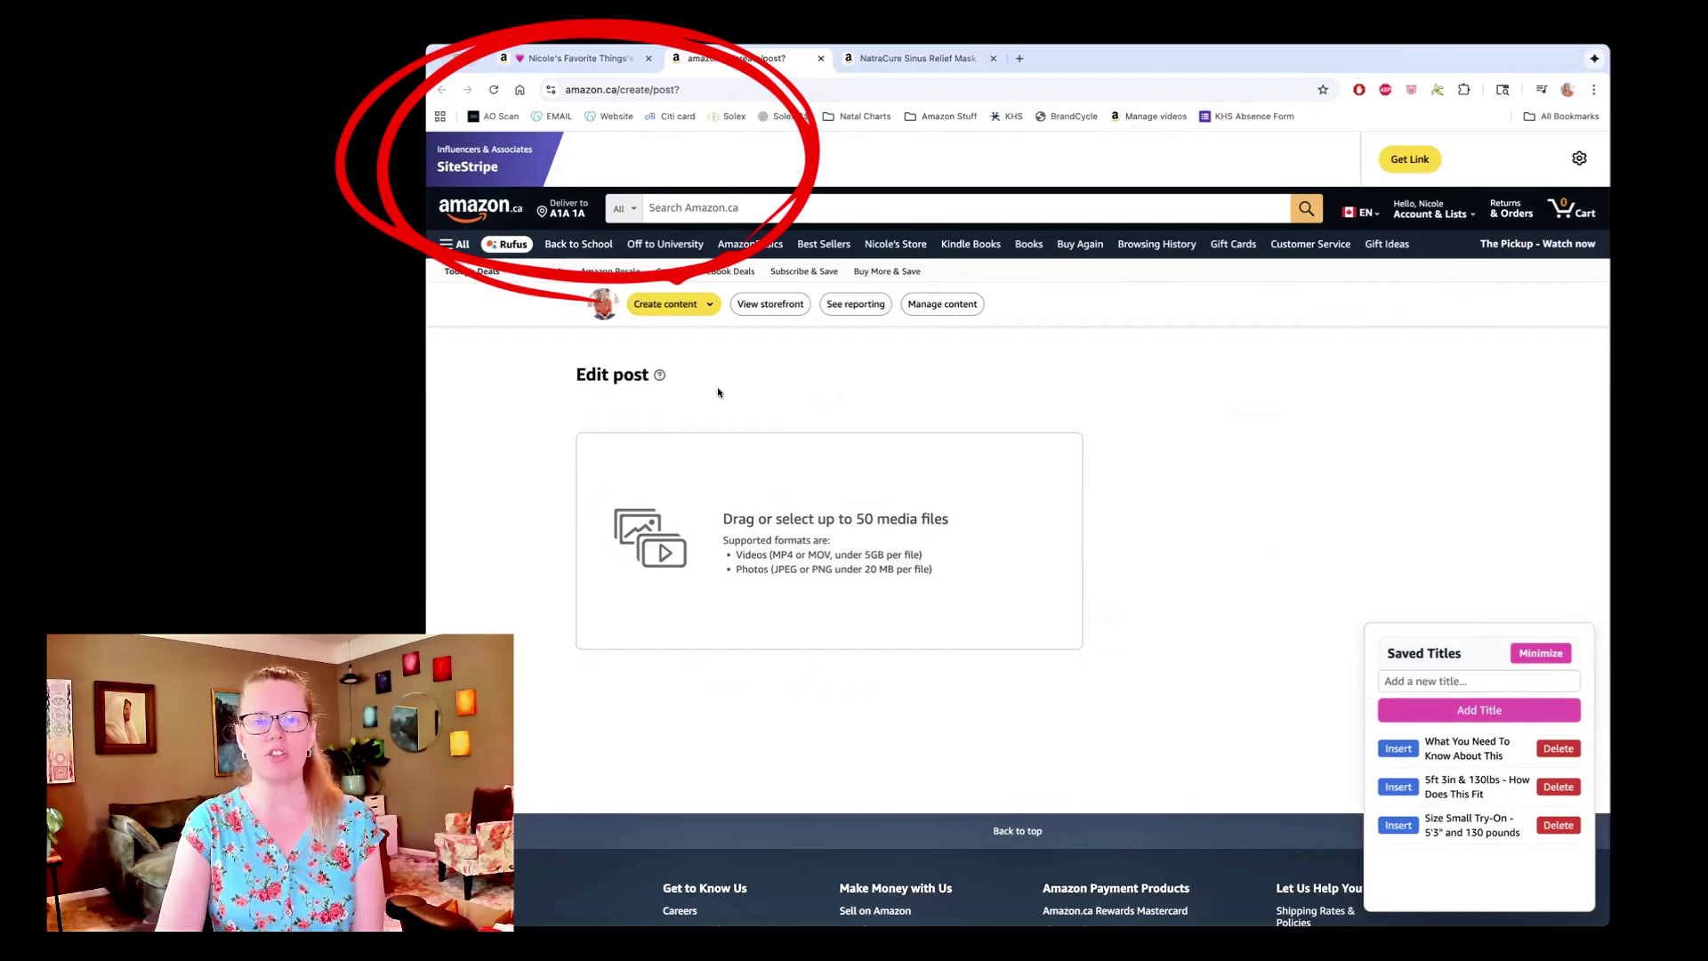
click(910, 57)
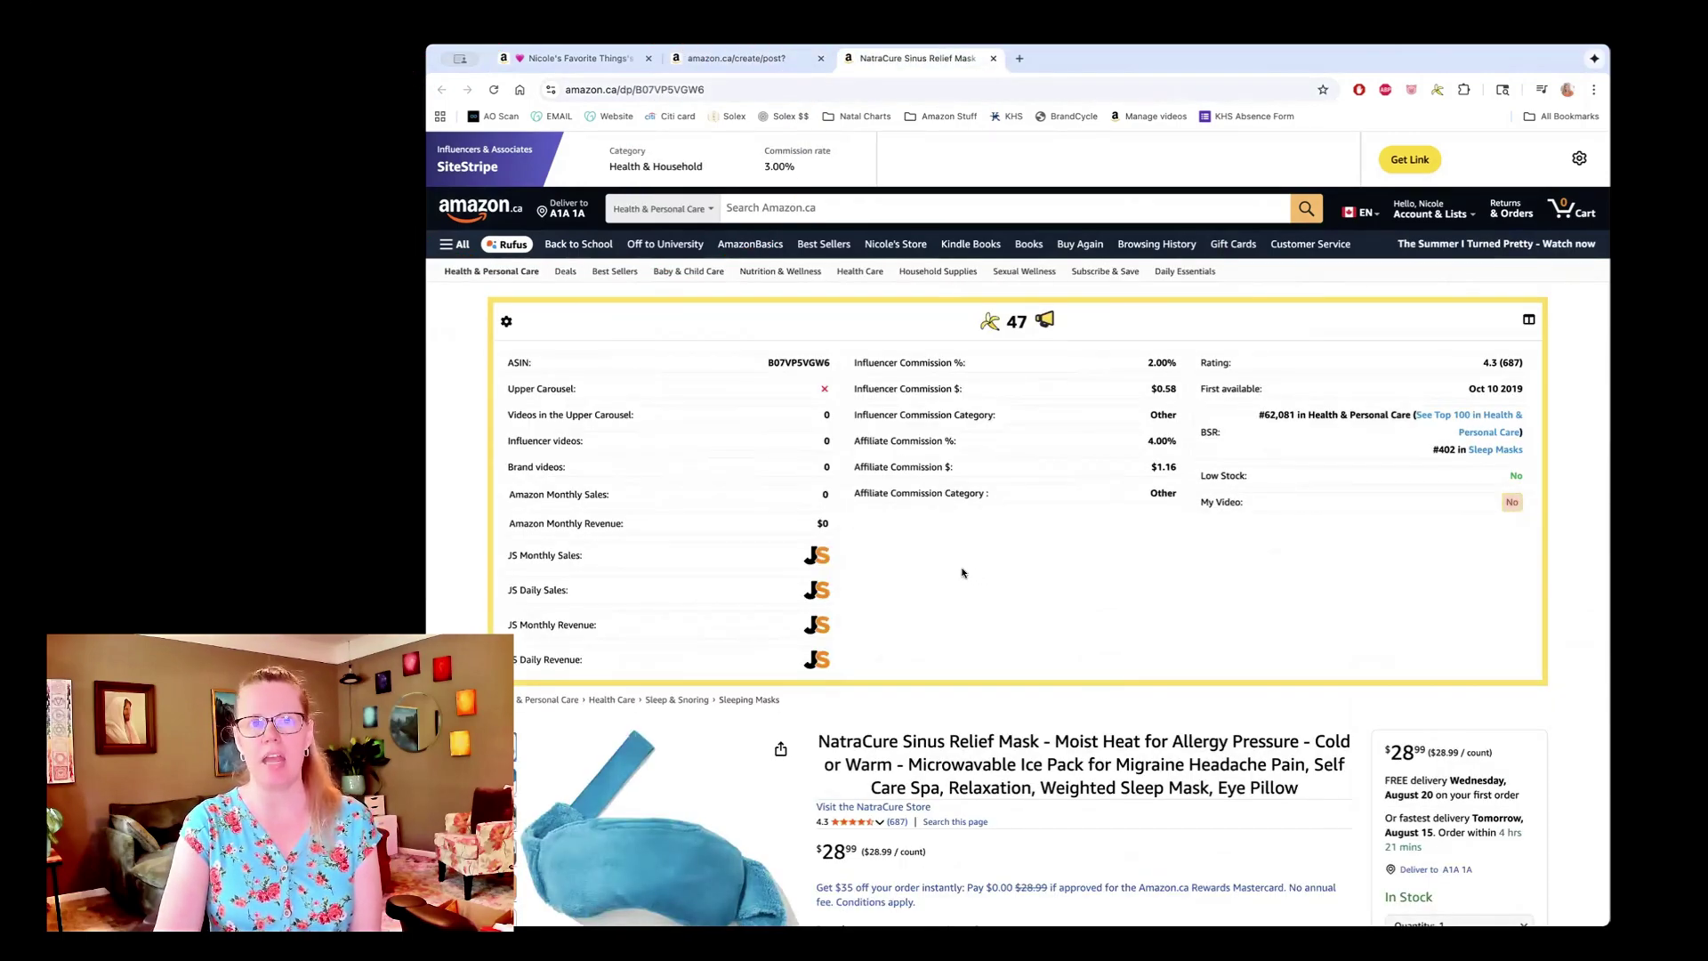
click(743, 59)
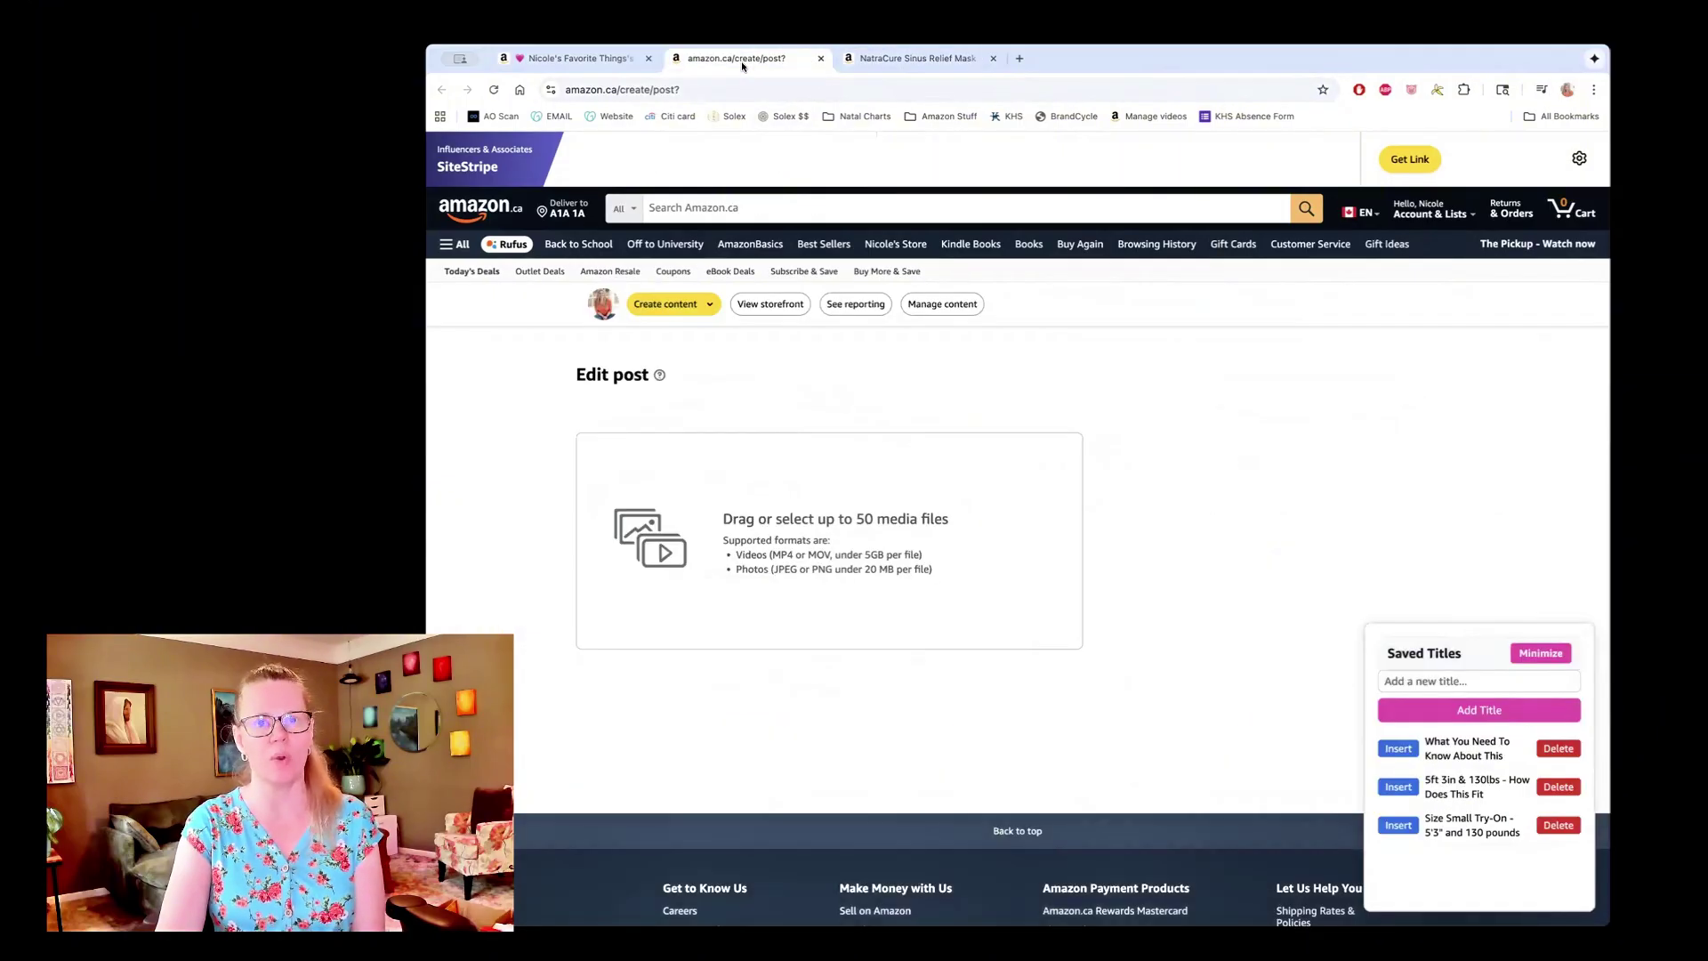
Step: Open the Amazon.ca draft "NatraCare silica eye mask final.mov" for editing from the managed content
click(933, 305)
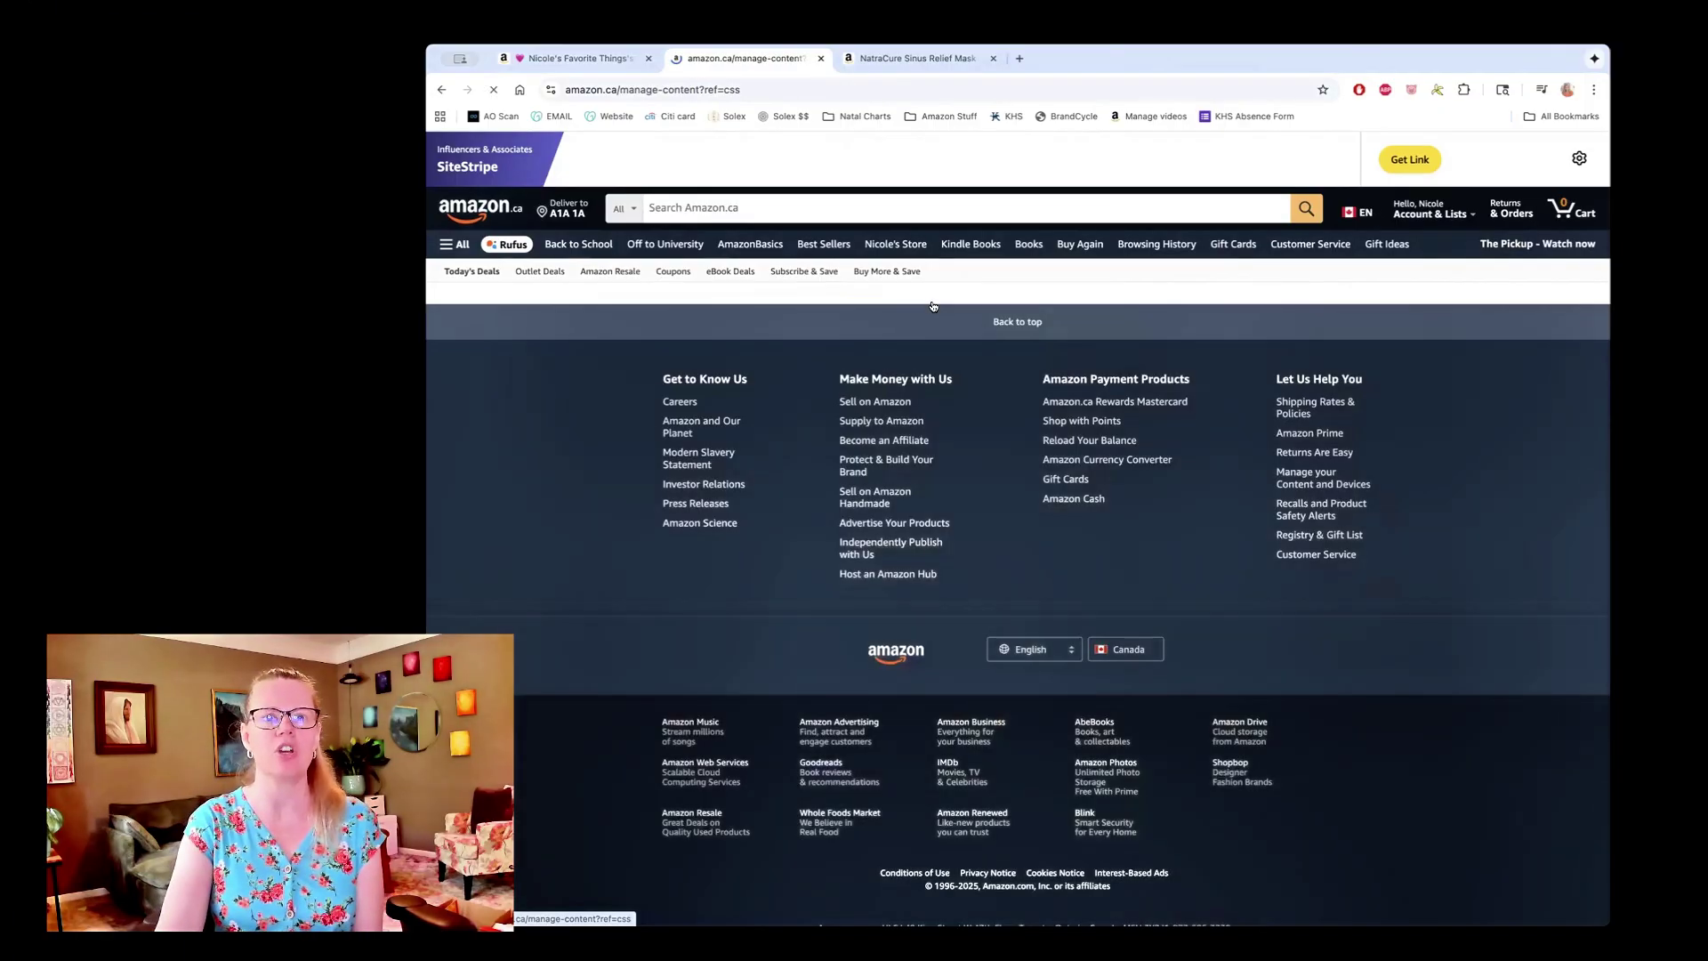
scroll(837, 542, down, 2)
scroll(836, 542, down, 2)
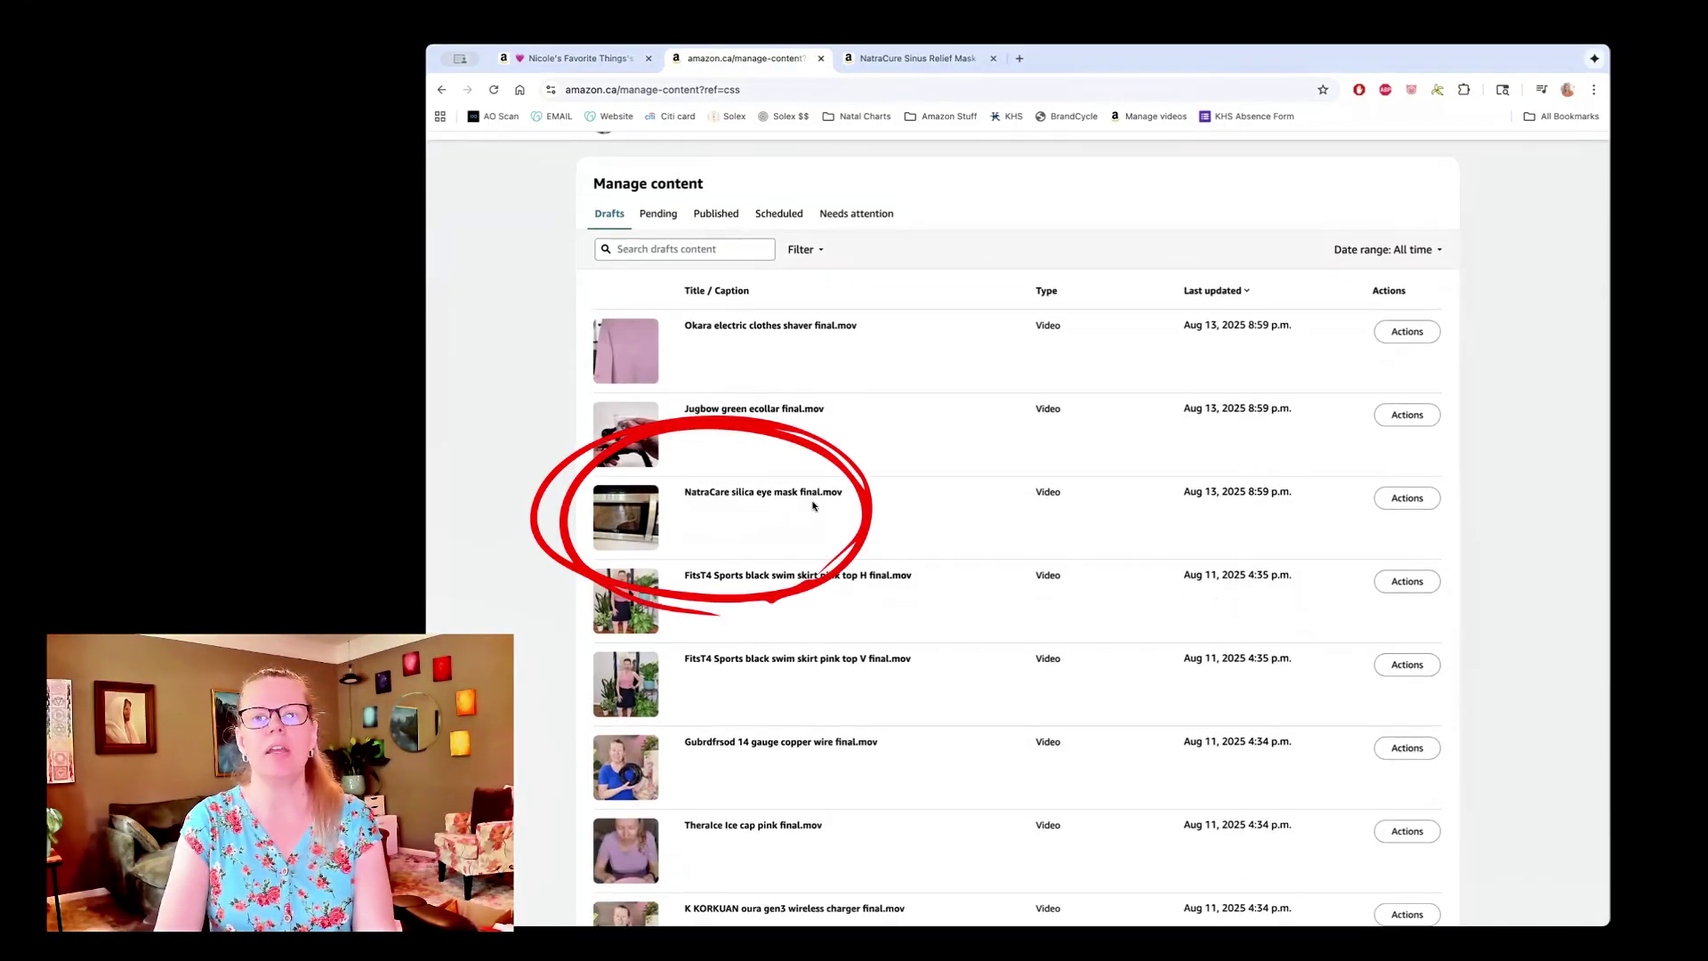
click(1408, 500)
click(1381, 540)
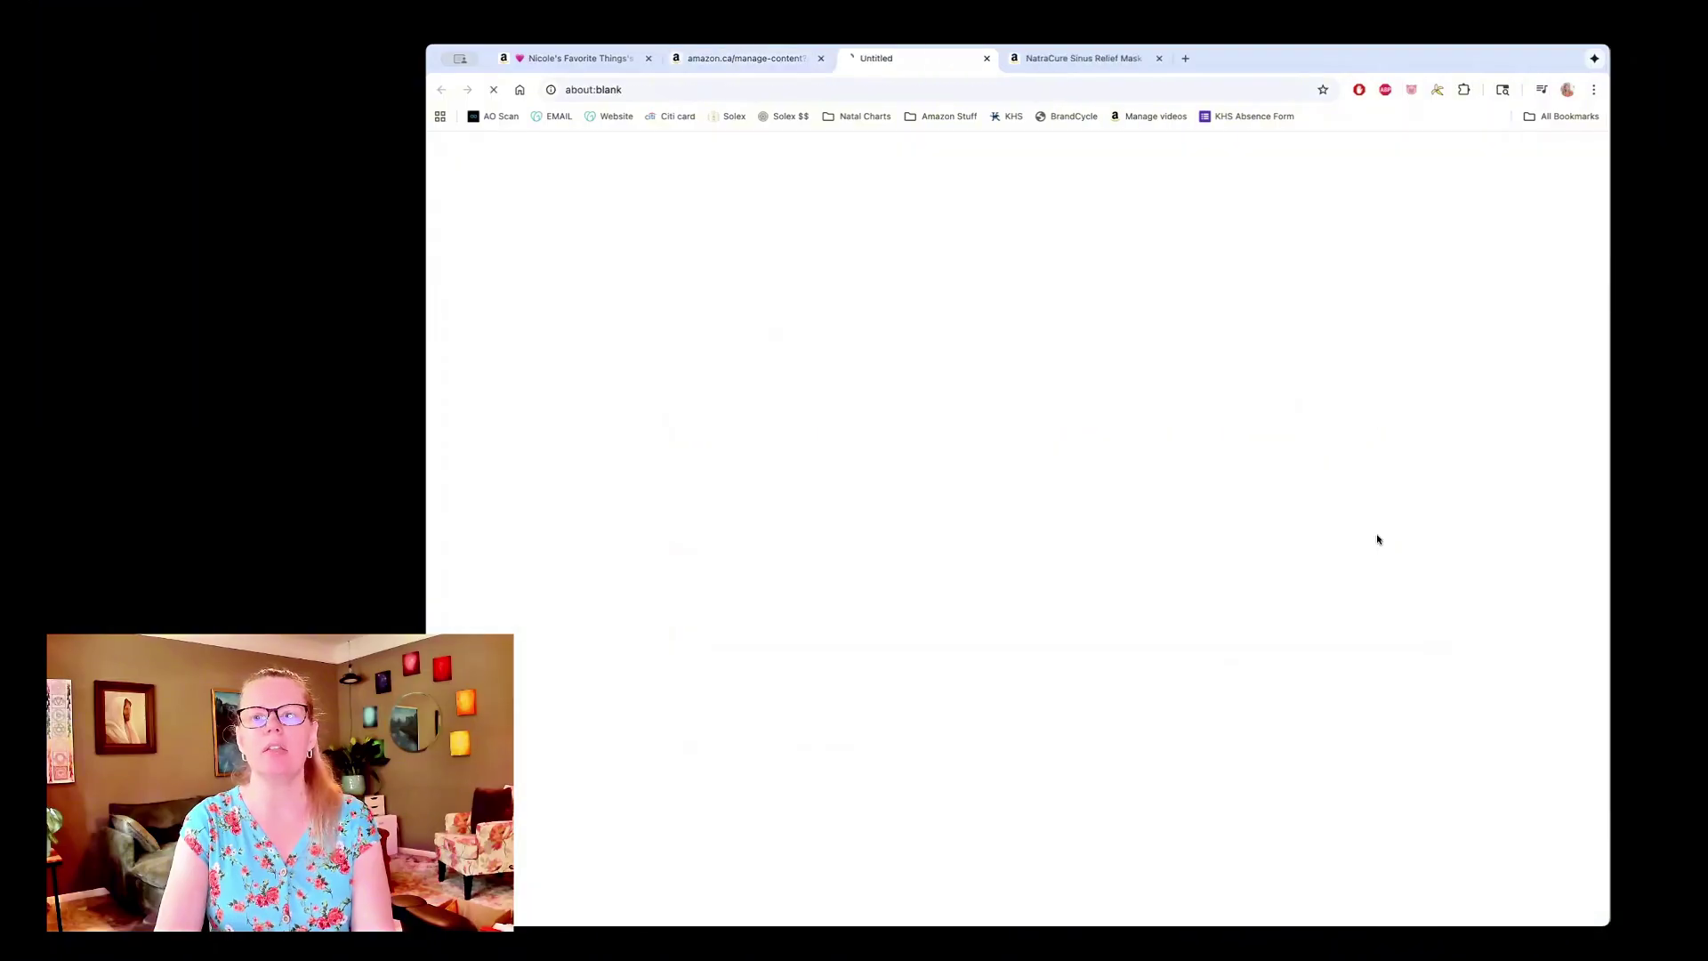
Step: Add the NatraCure Sinus Relief Mask from the browsing history as the post's product
click(851, 489)
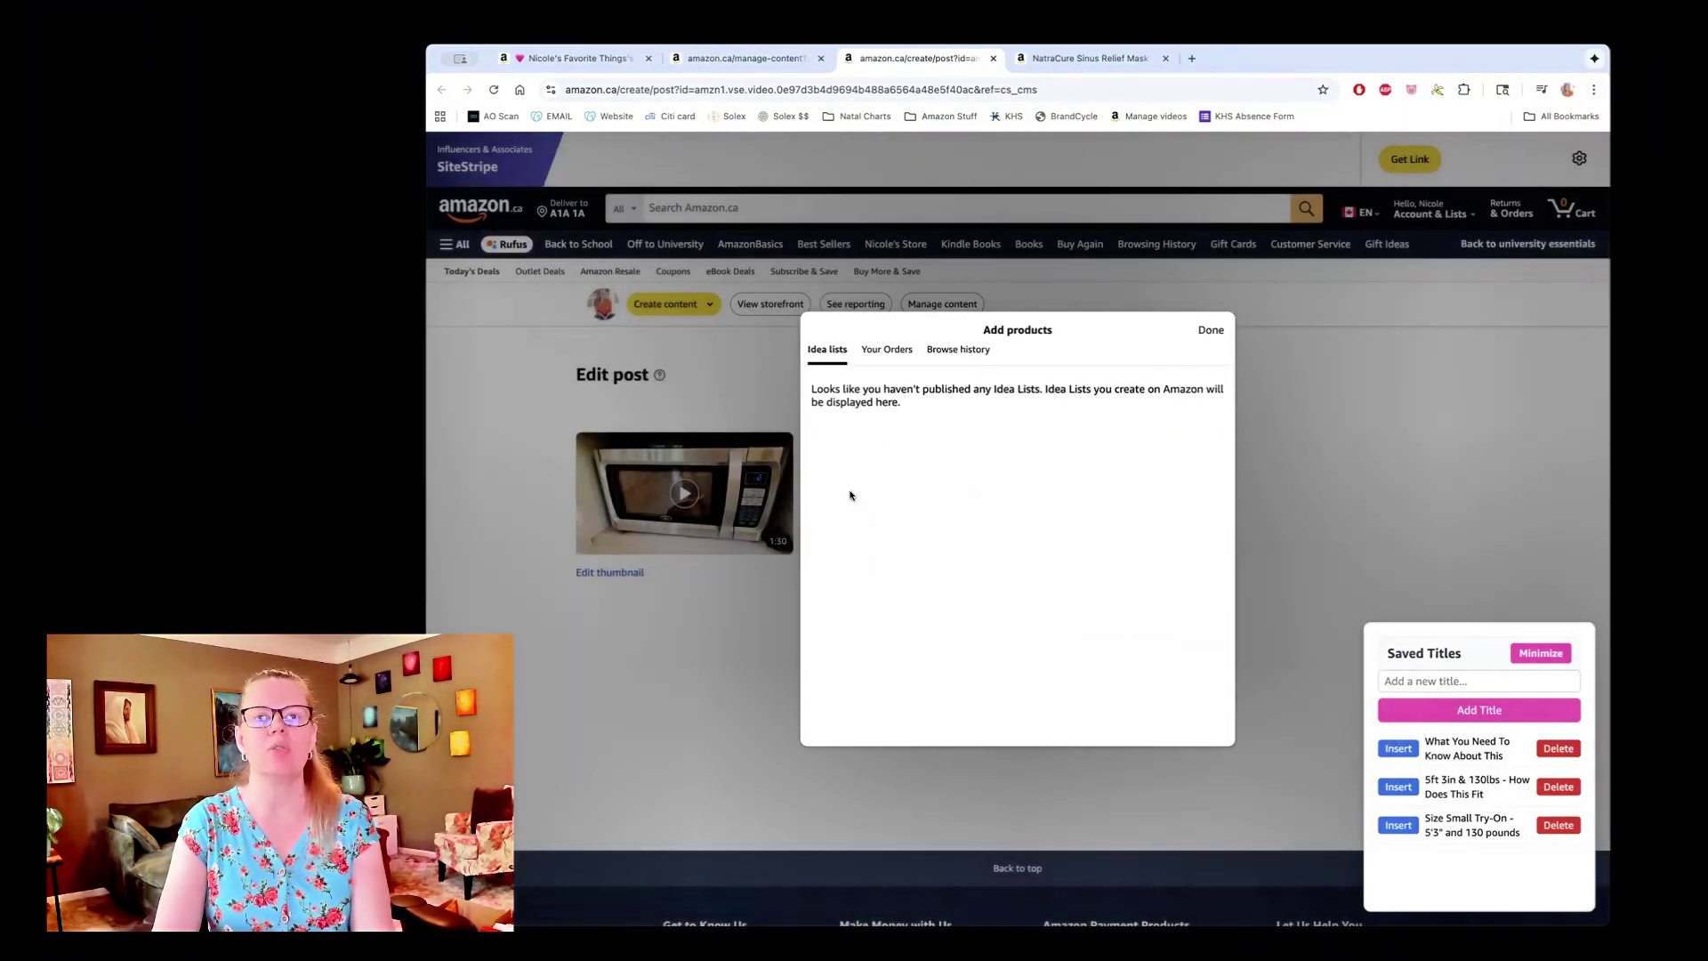
click(948, 349)
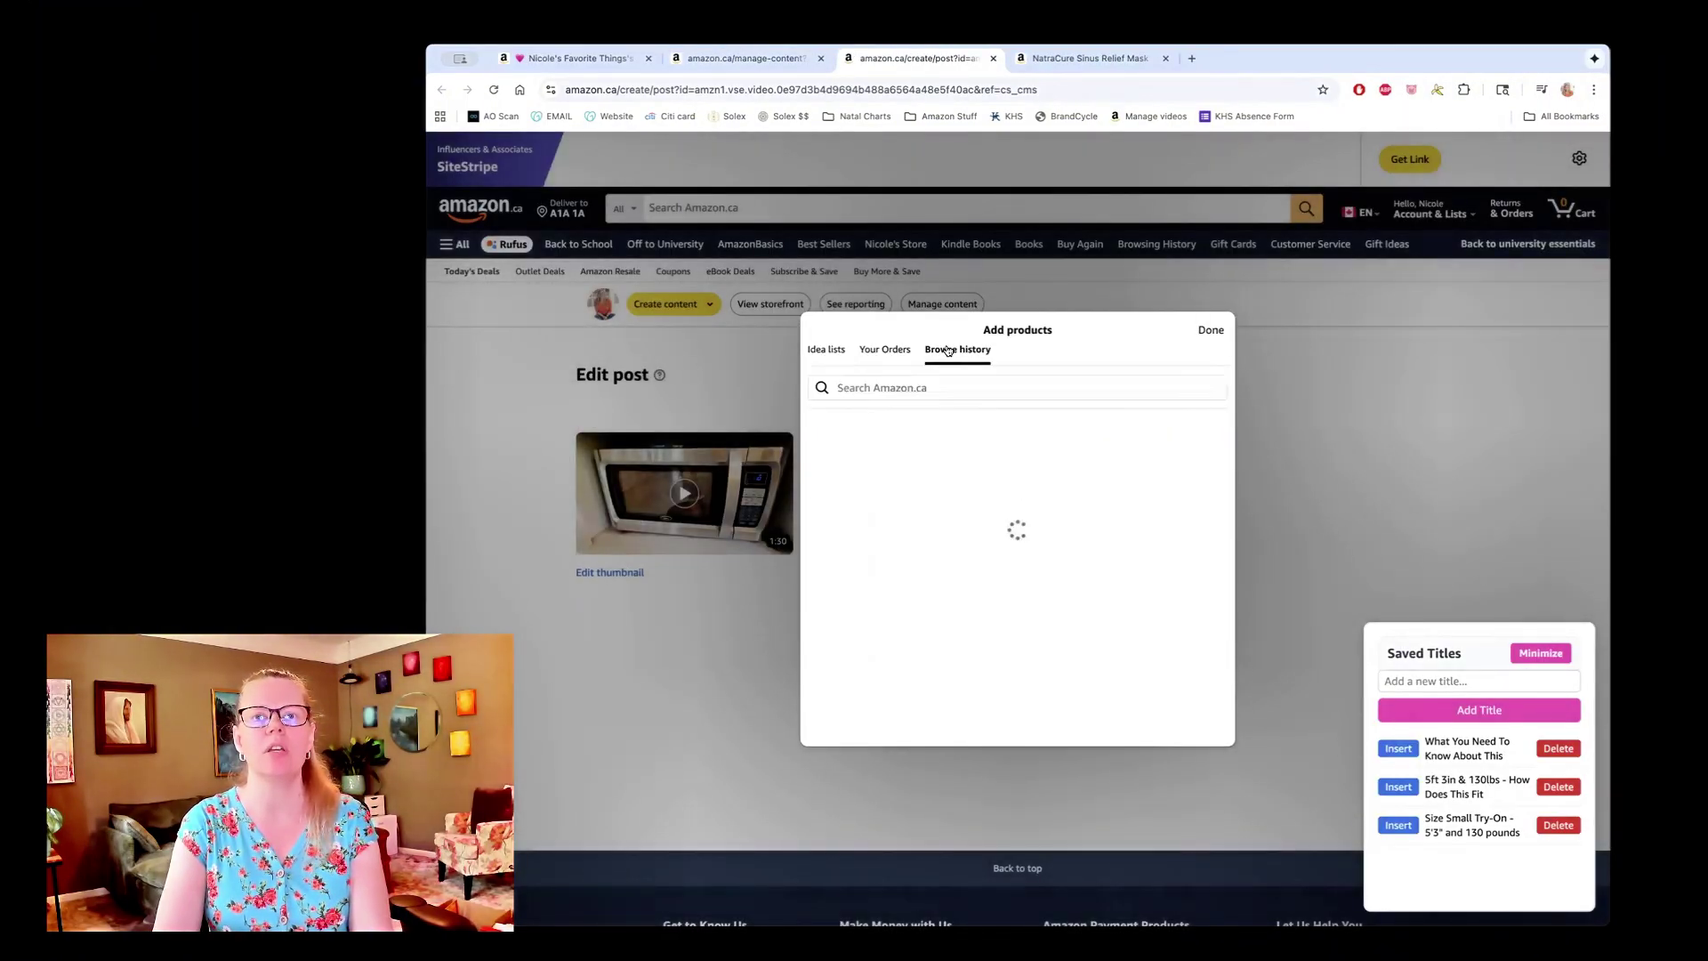
scroll(937, 647, down, 2)
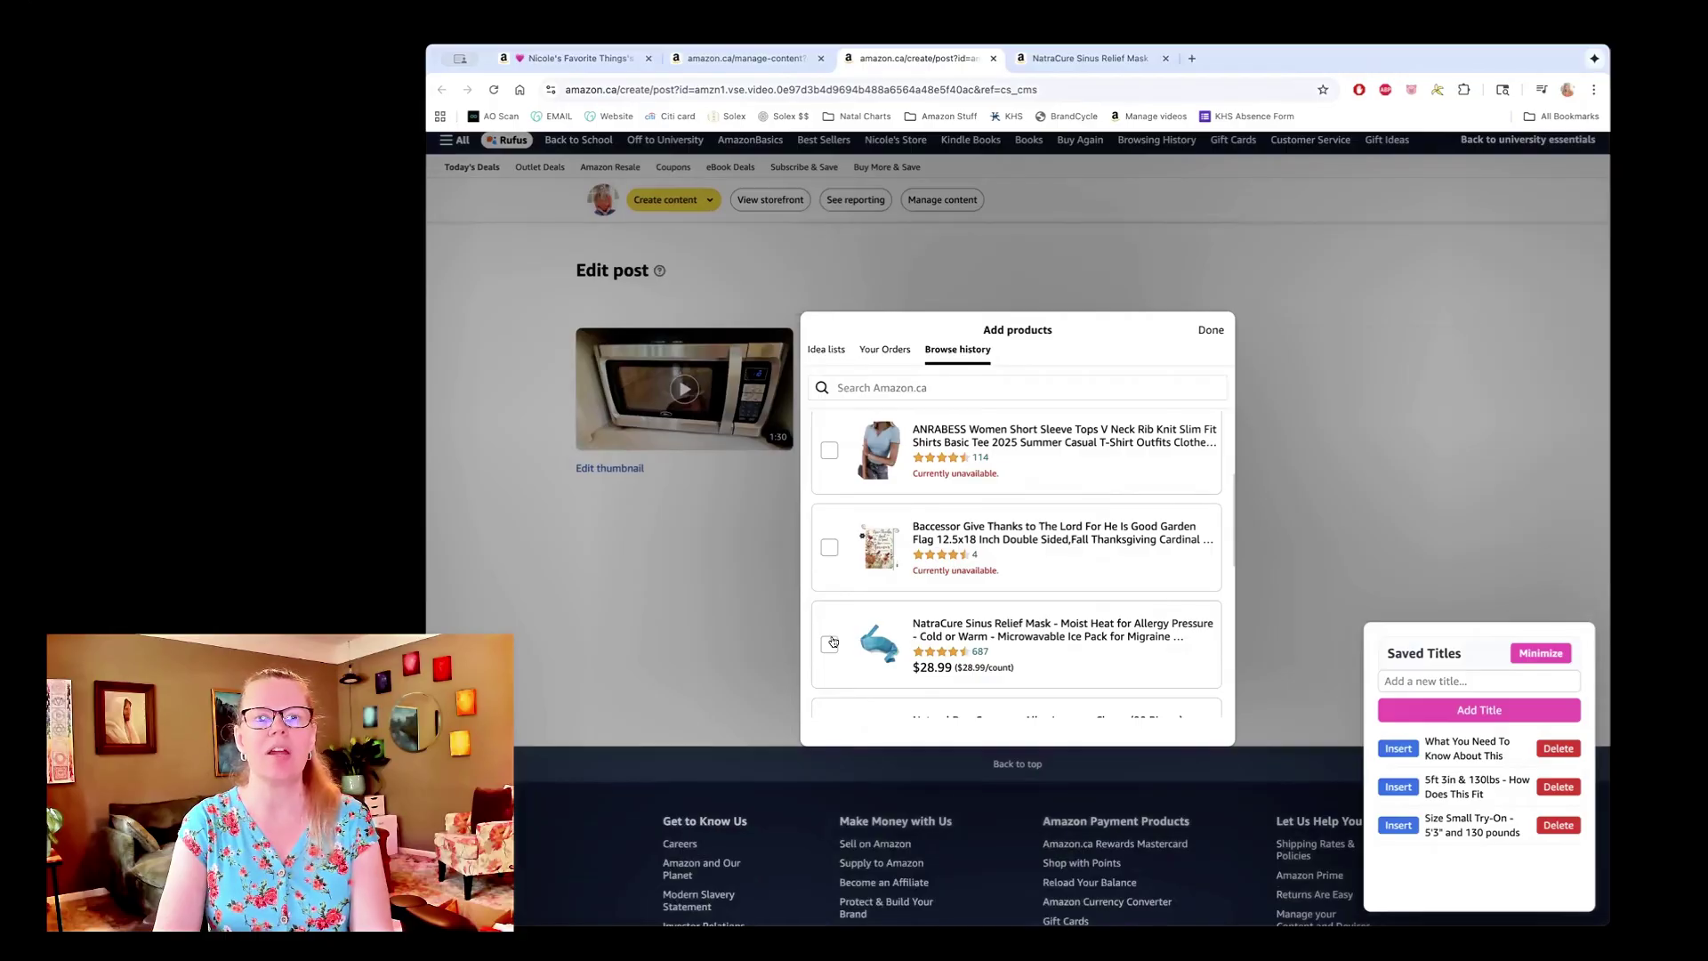
click(829, 644)
click(1210, 330)
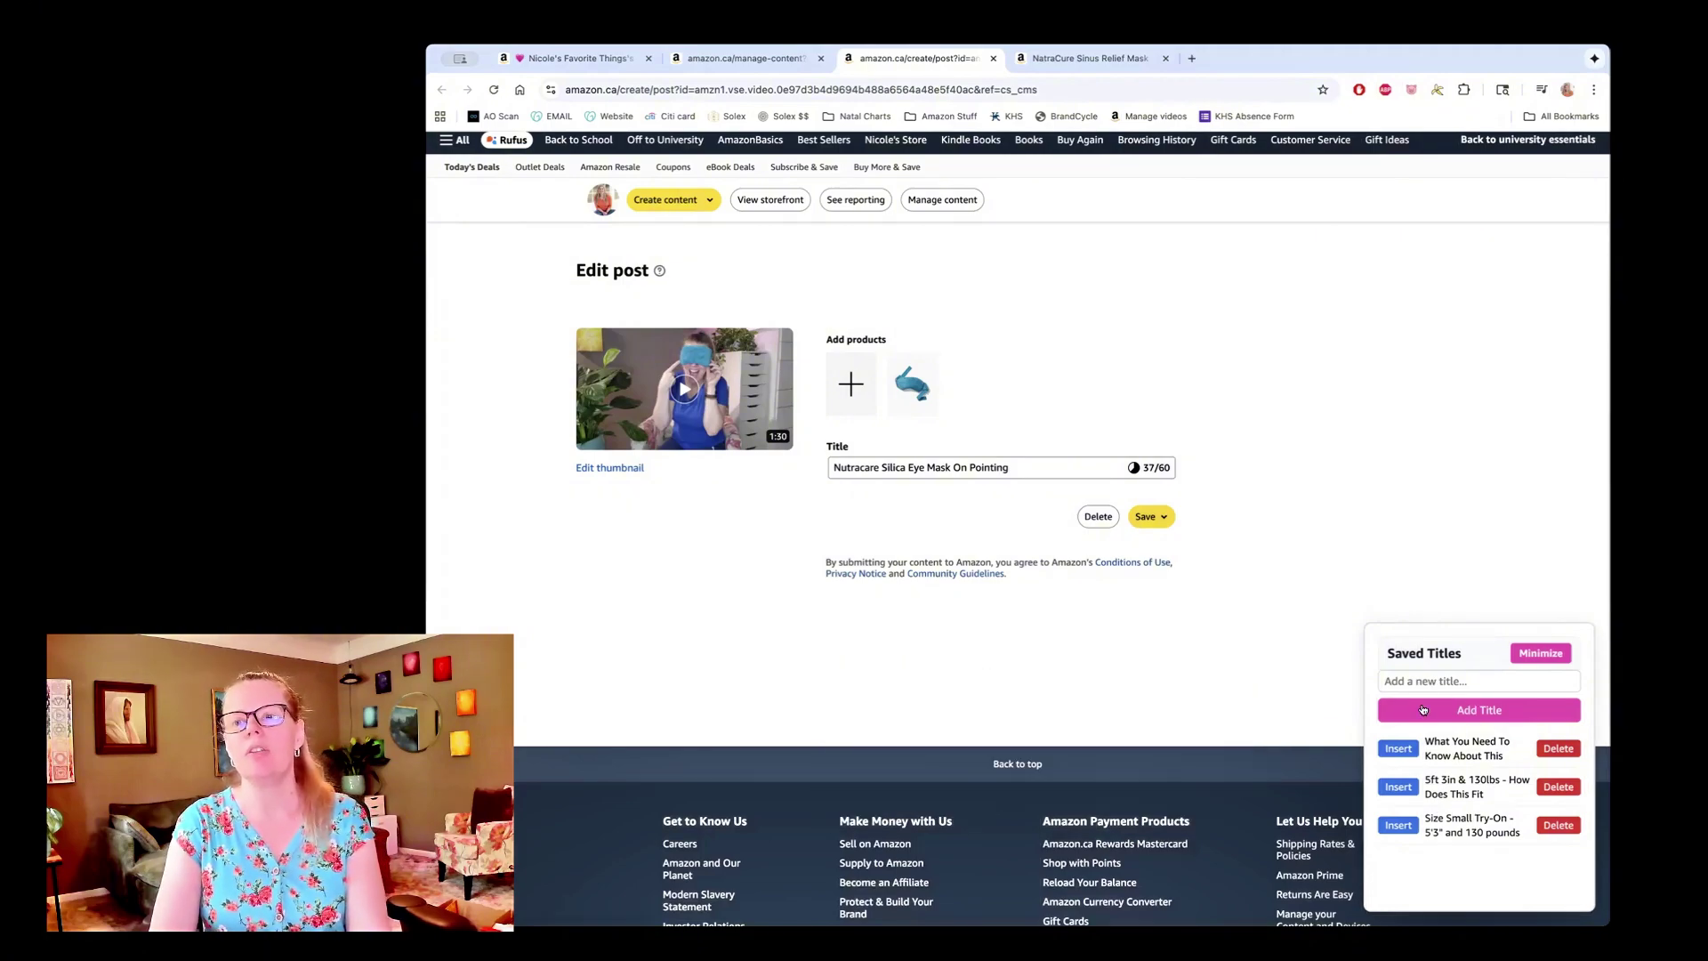
Step: Title the post "What You Need To Know About This Eye Mask" using the saved title, and submit it
click(1399, 749)
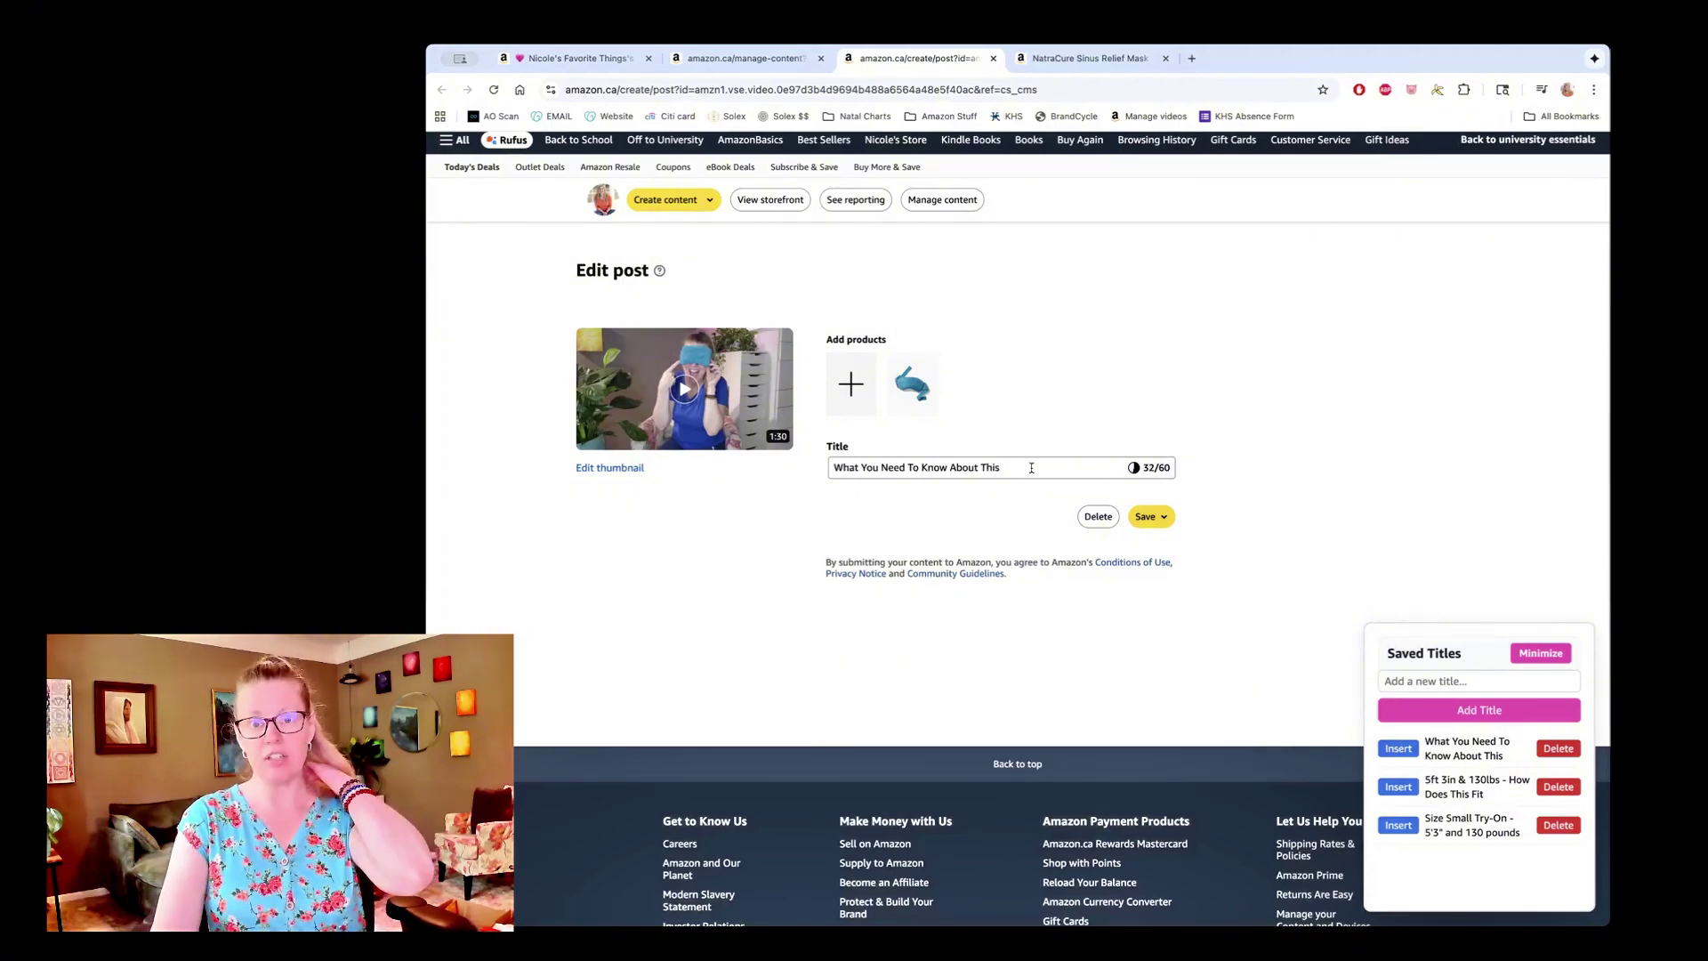
click(1027, 461)
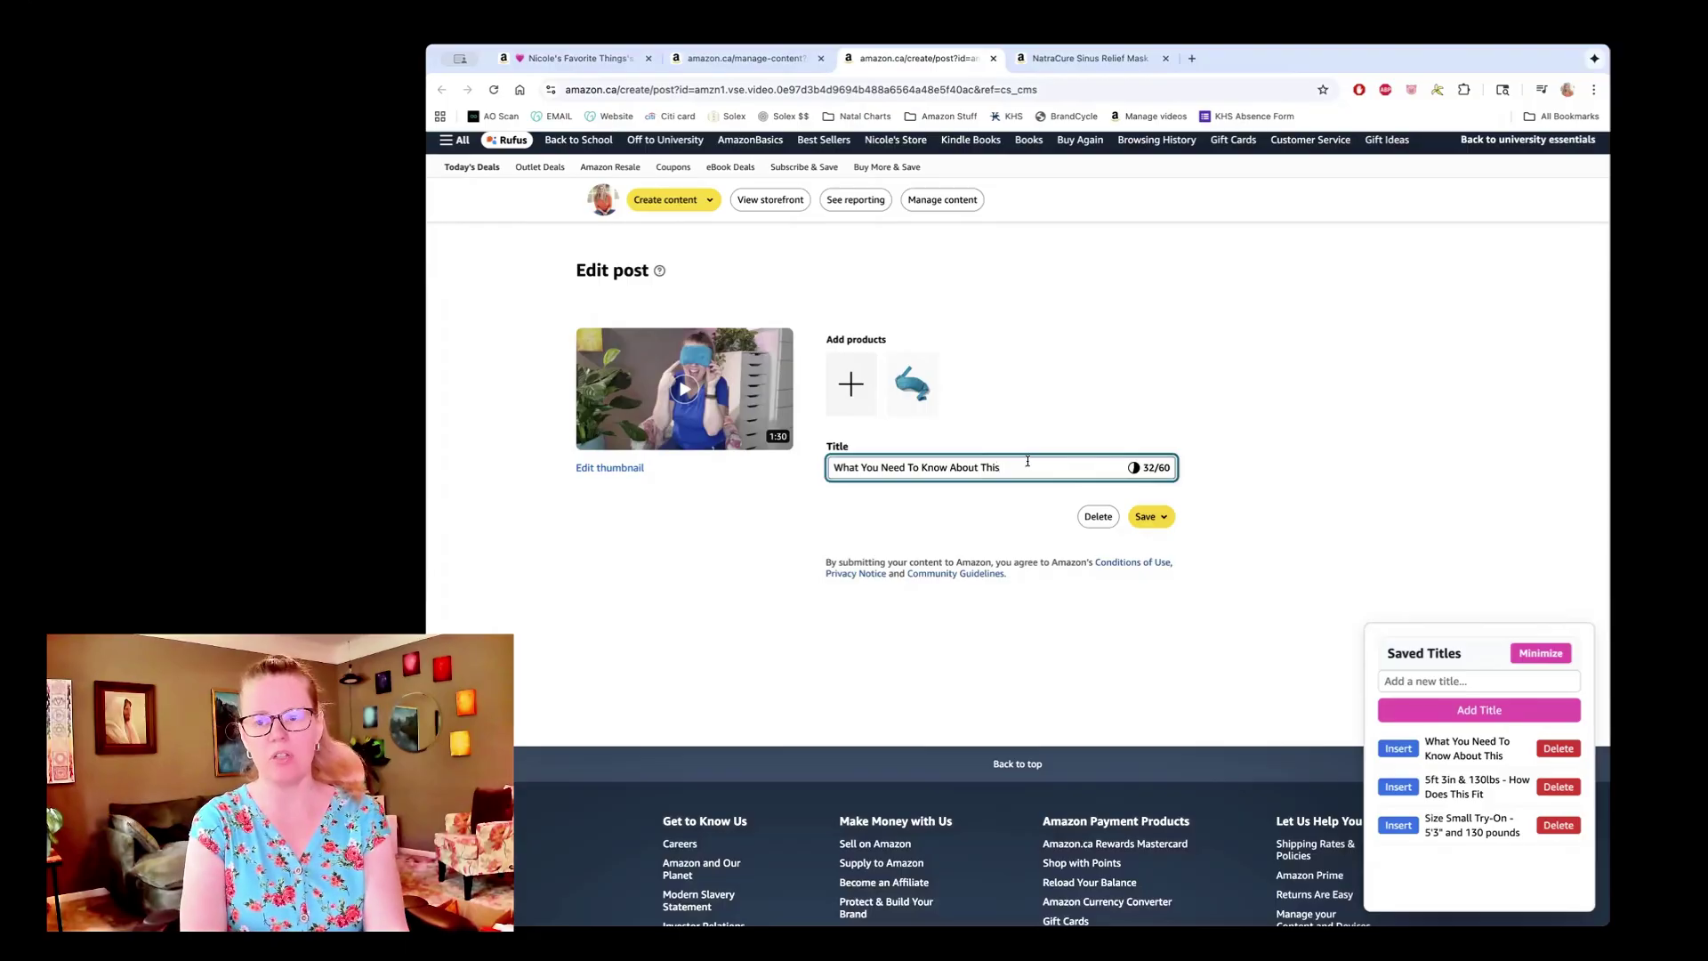
text(Eye Mask)
click(1153, 517)
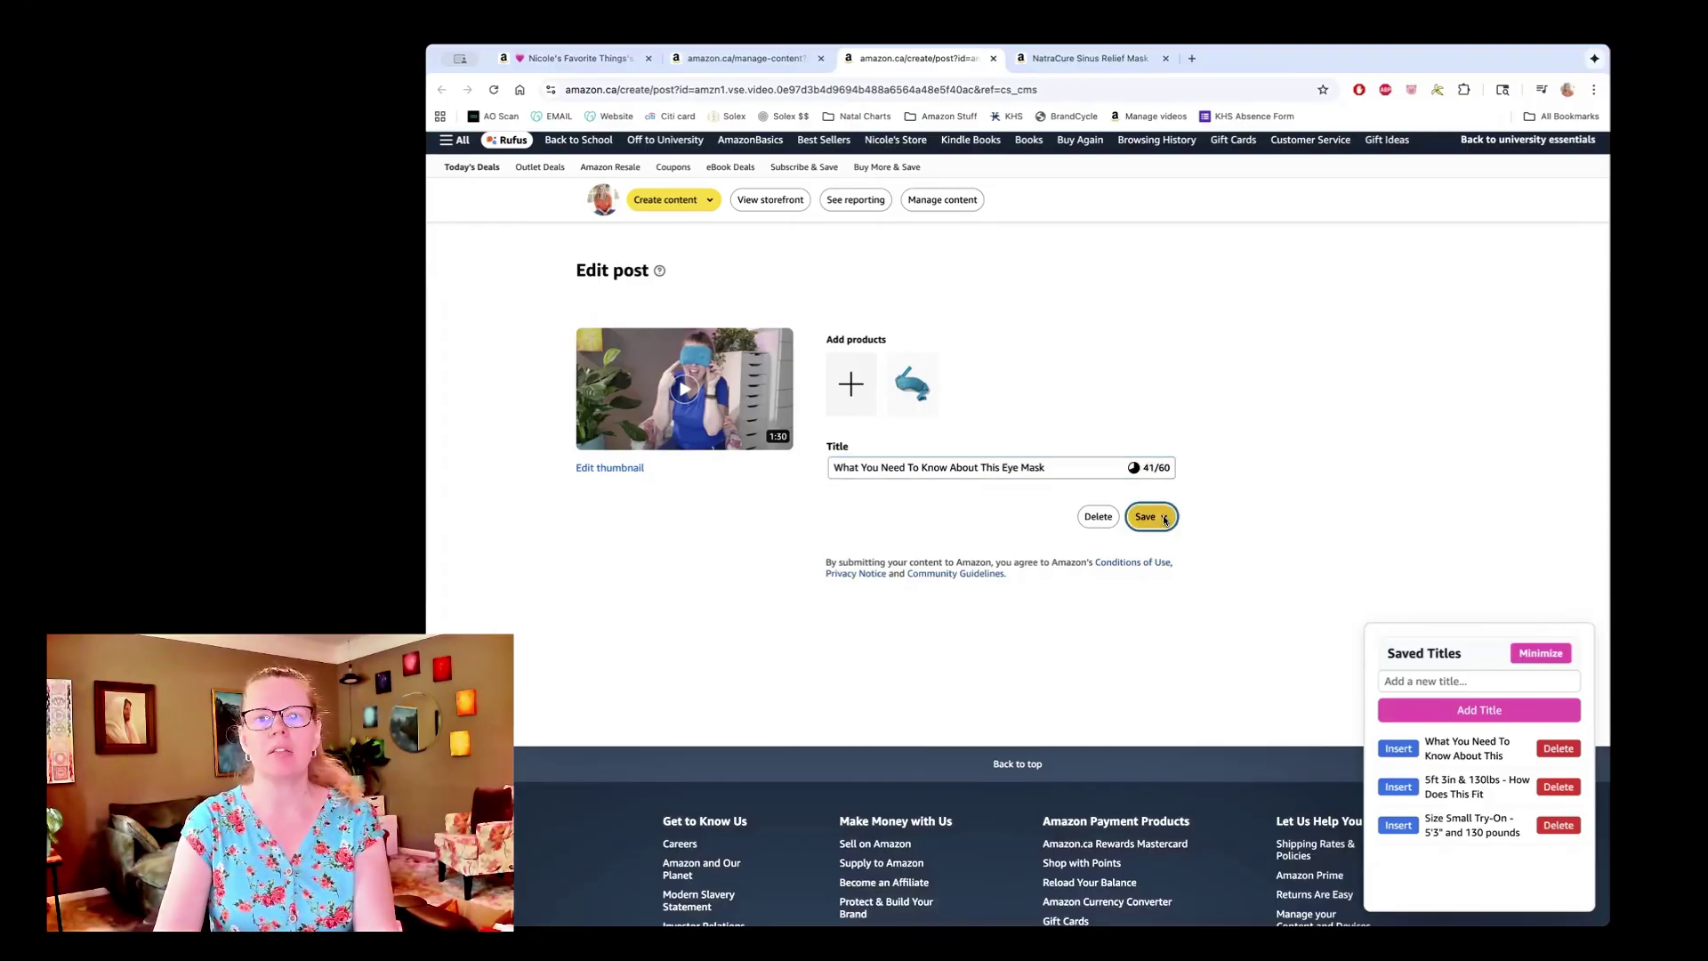
click(1113, 552)
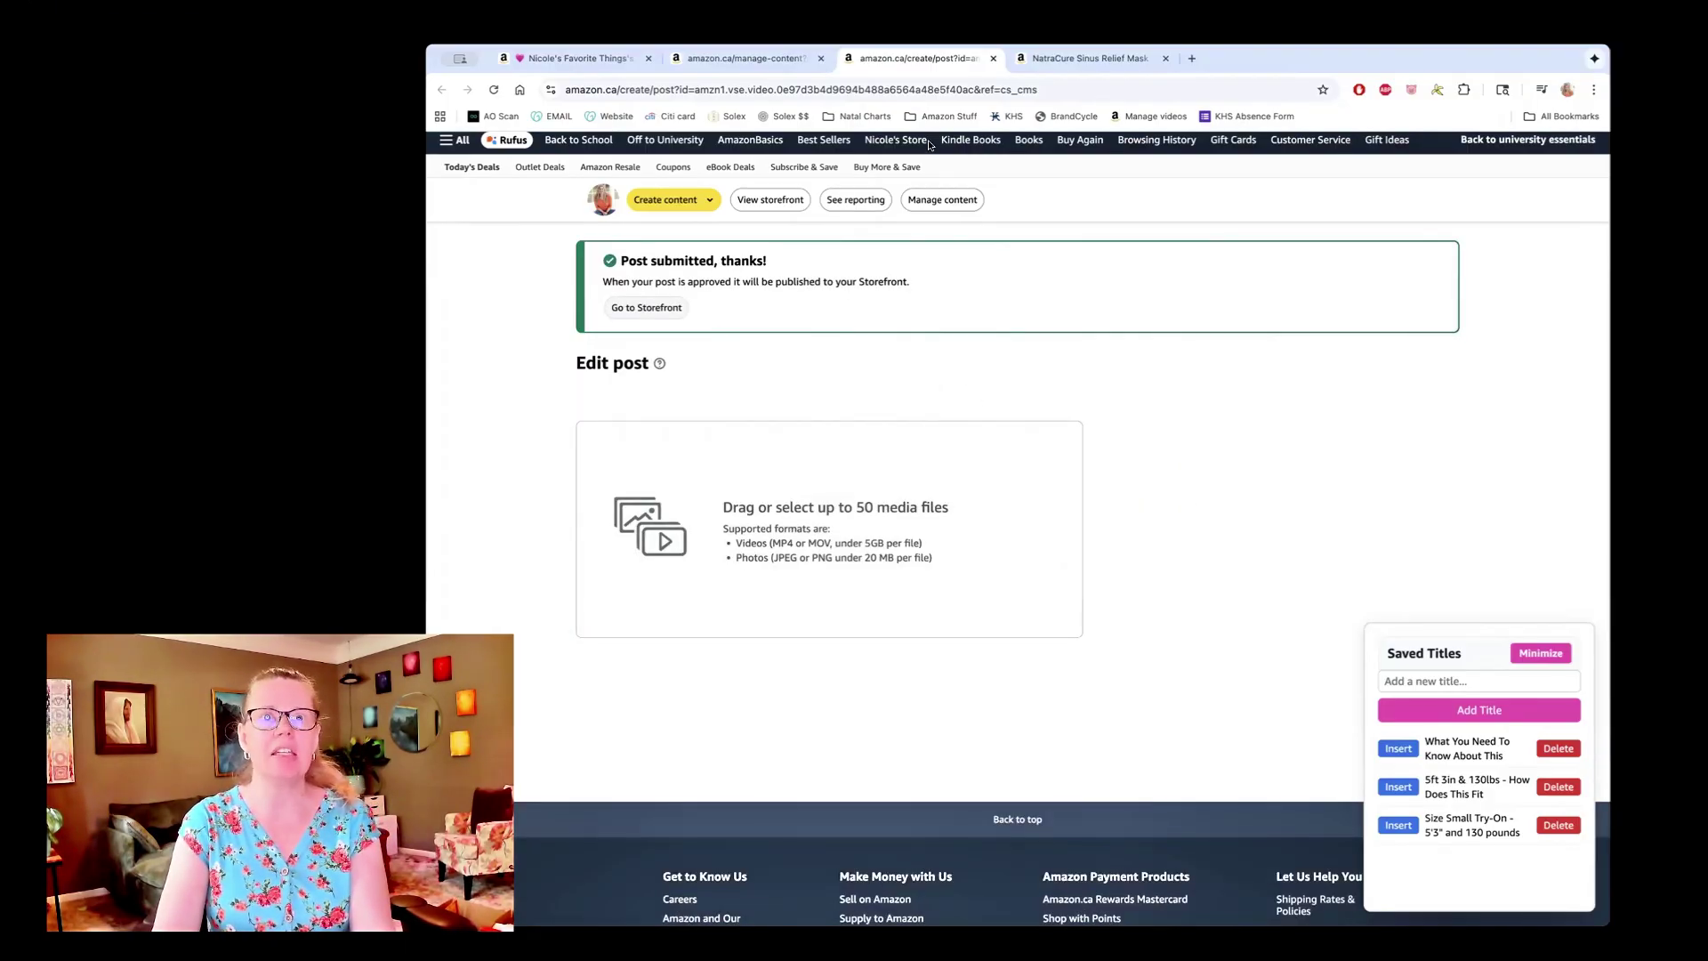
Step: Close the Amazon.ca pages and mark the eye mask video as done on the storefront
click(820, 58)
click(819, 59)
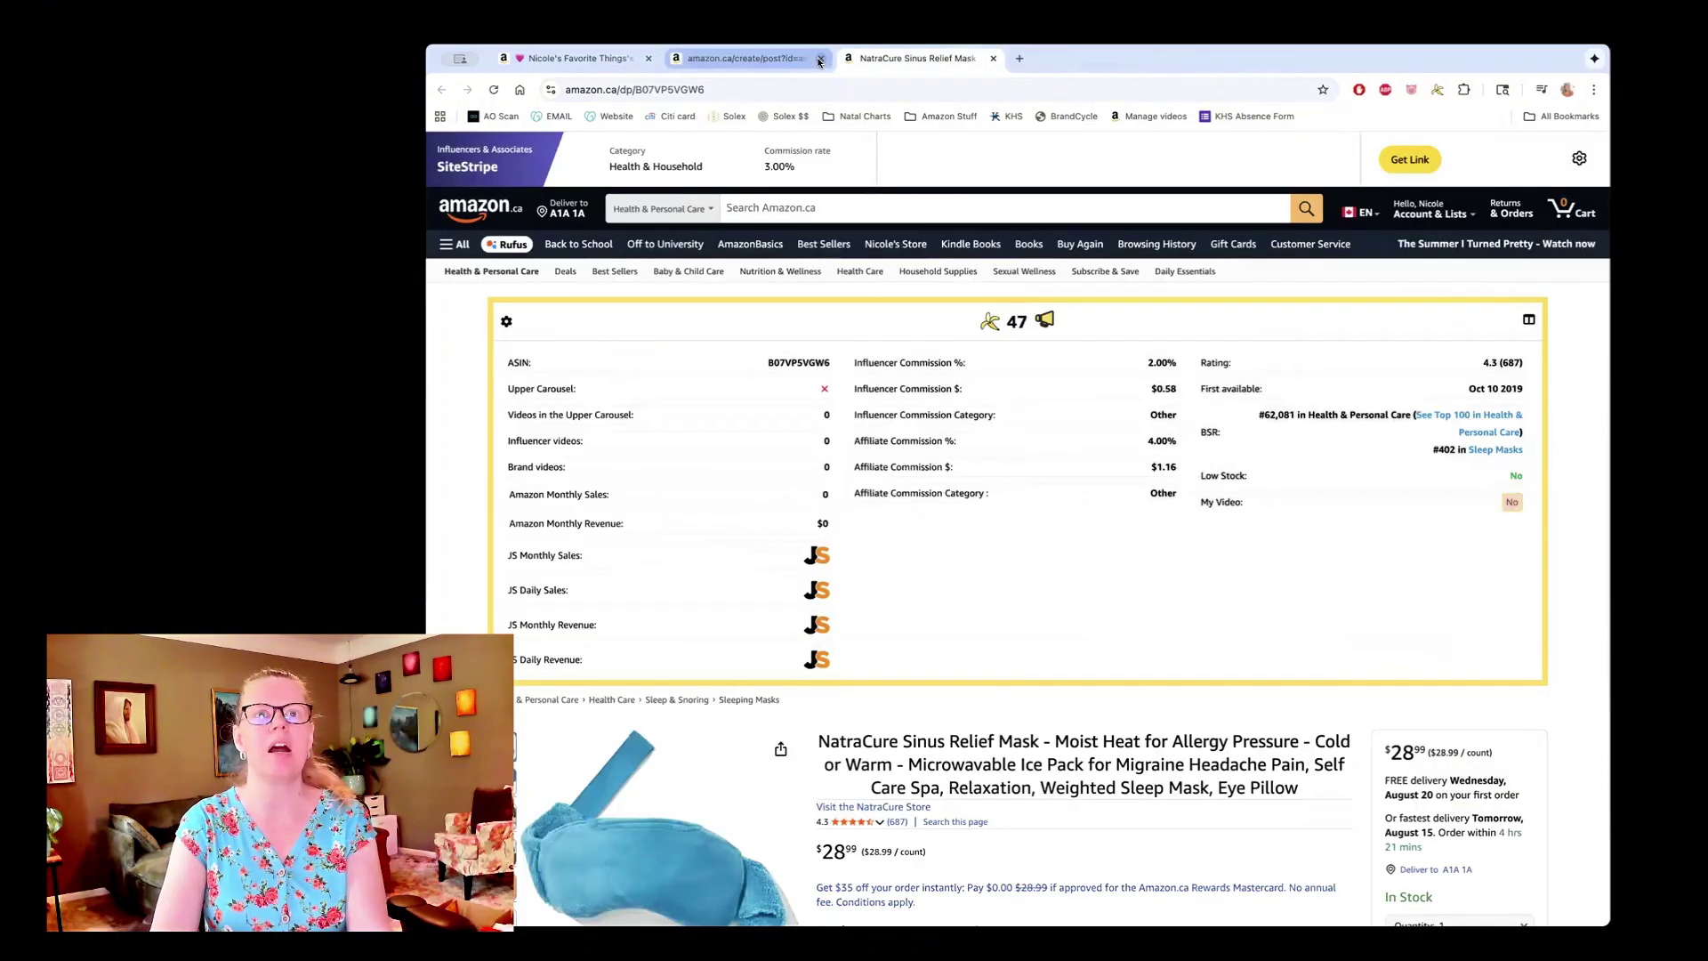
click(819, 59)
click(820, 58)
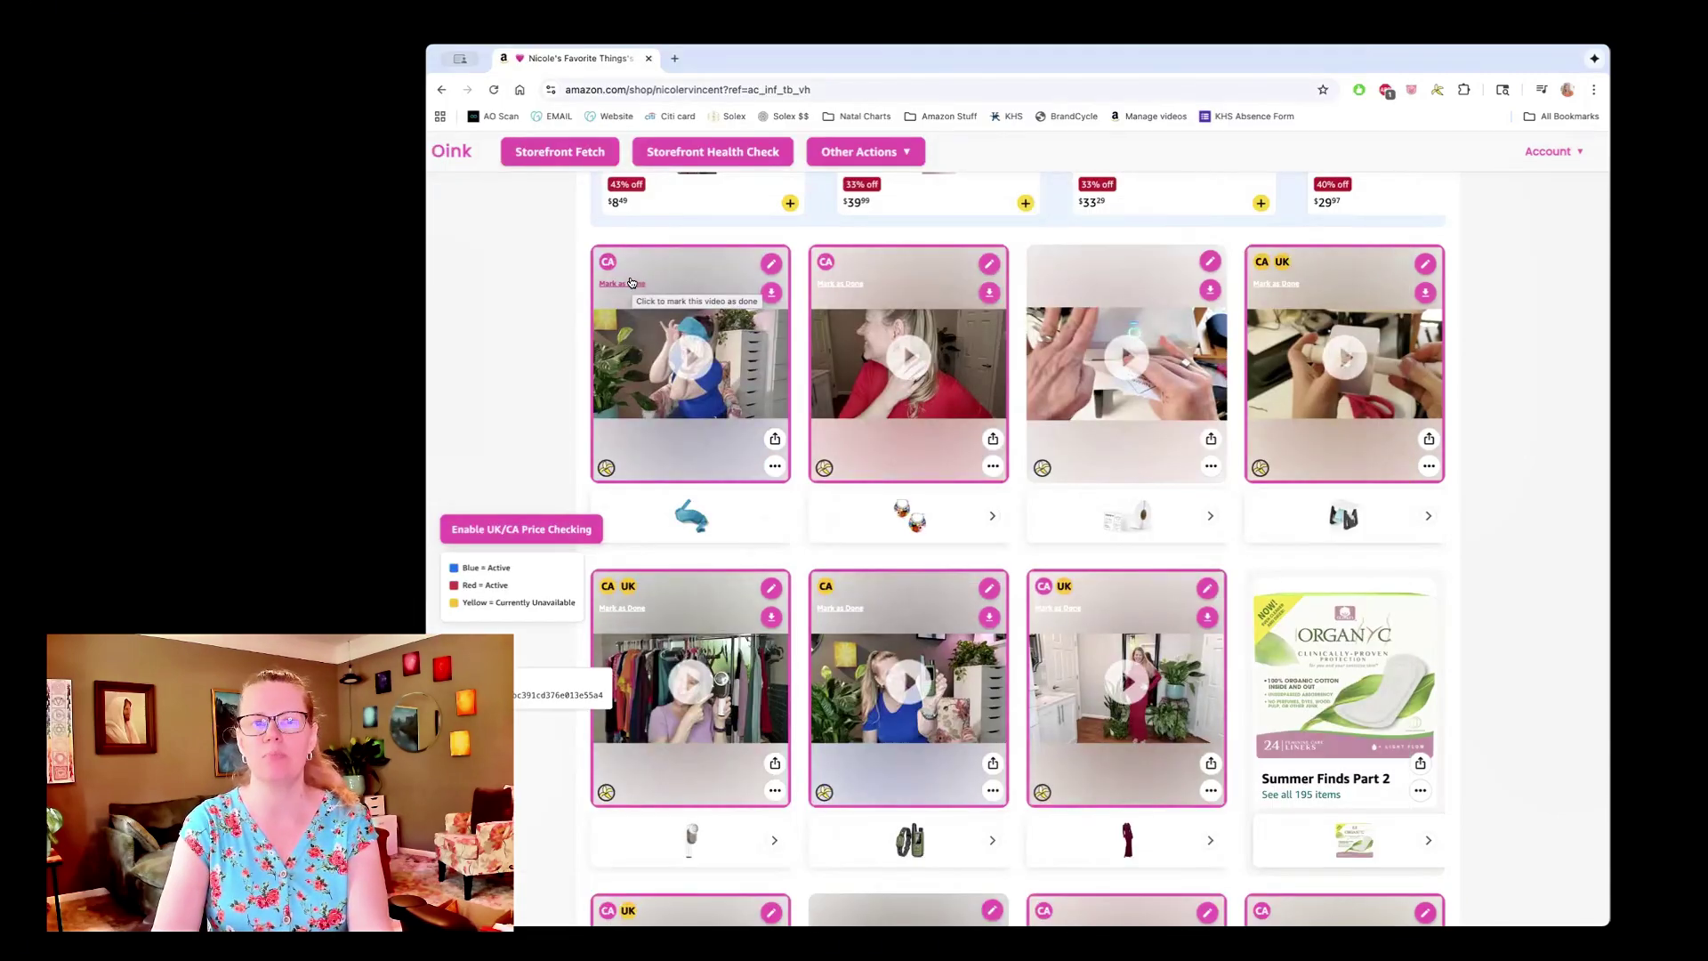
click(631, 283)
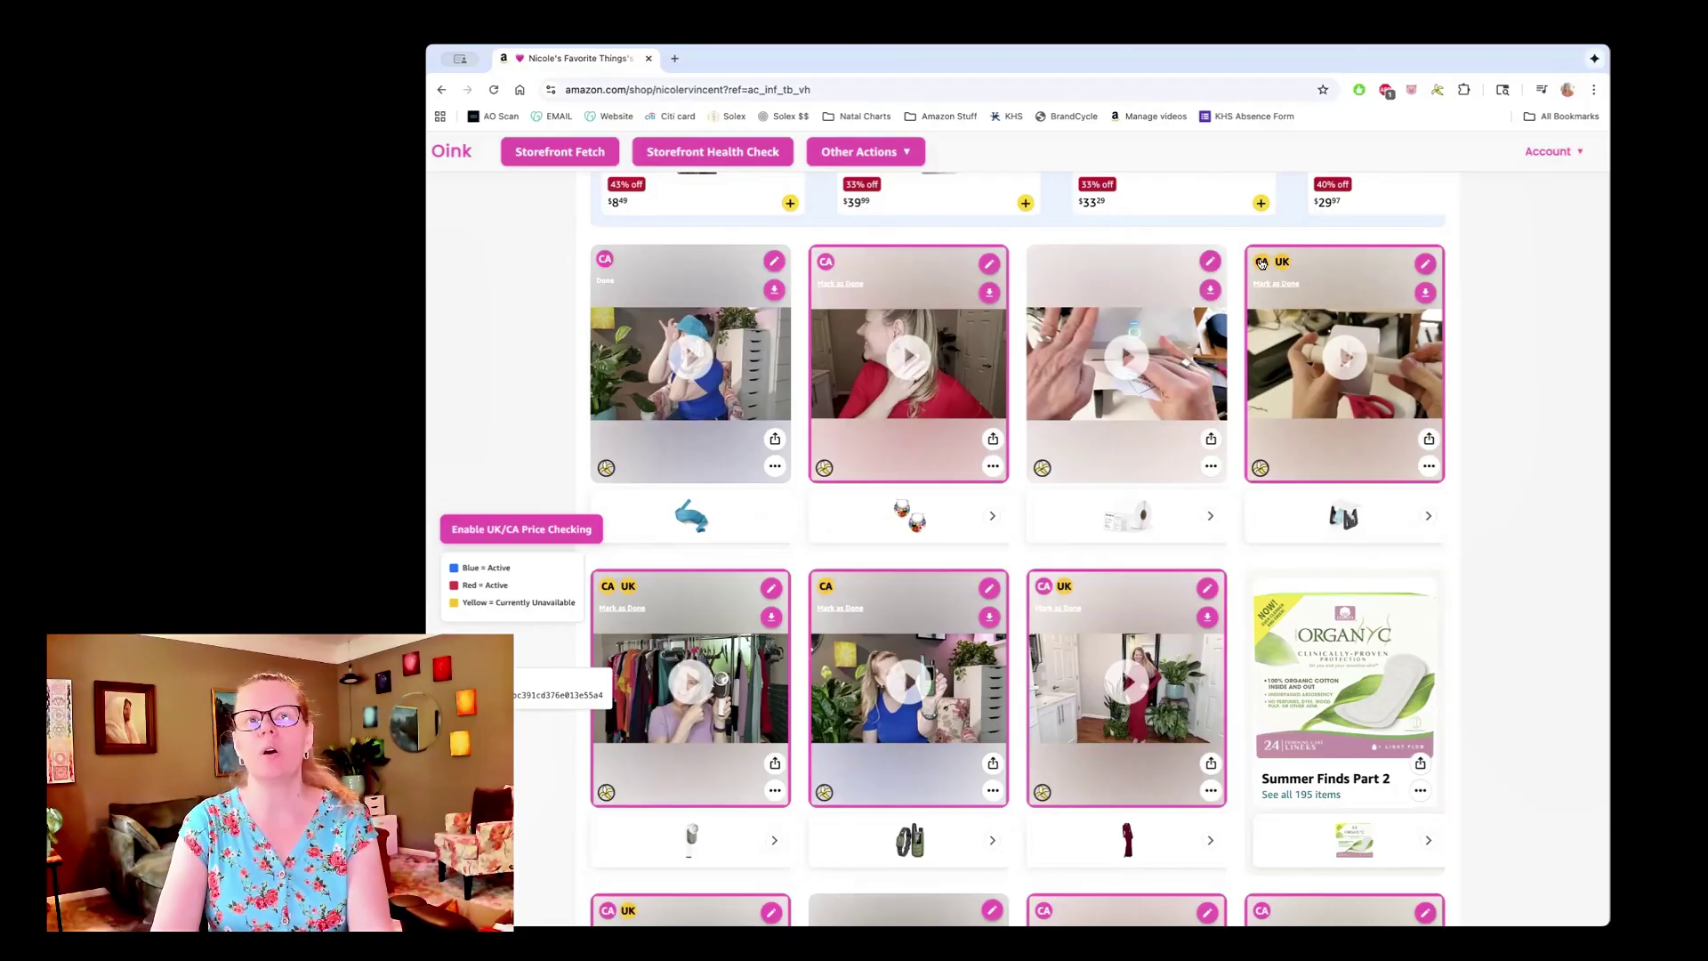
Step: Open the Canadian and UK product and post-creation pages for the MUNBYN label holder video
mouse_move(1261, 263)
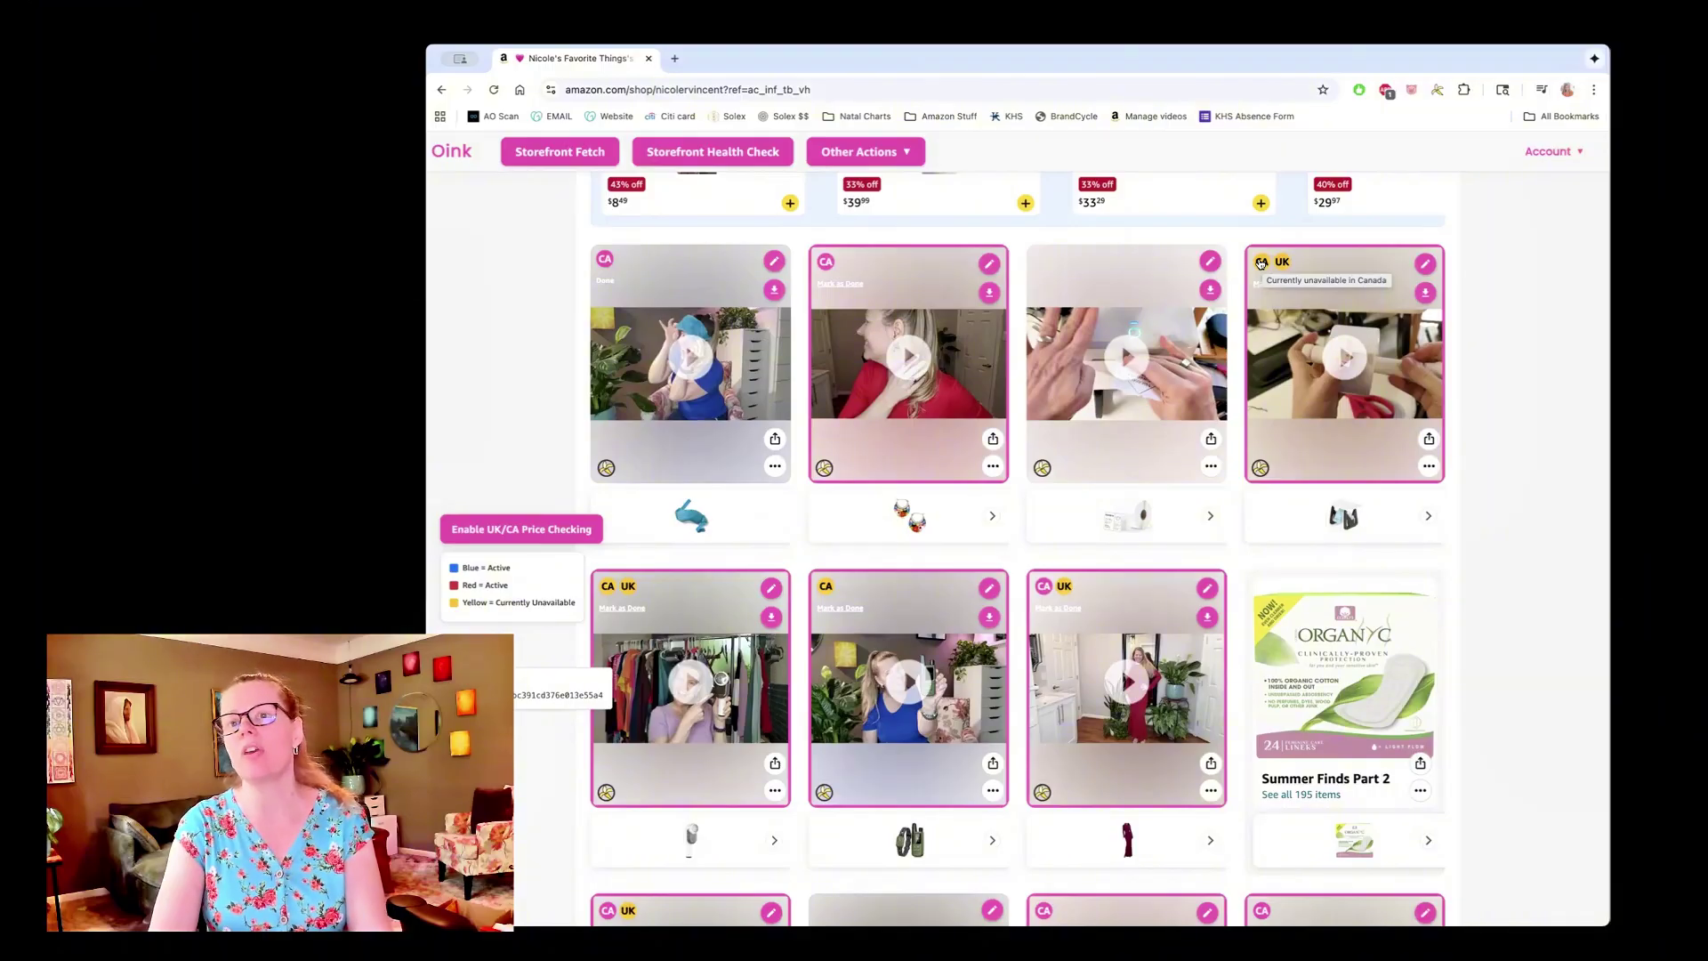
click(1261, 263)
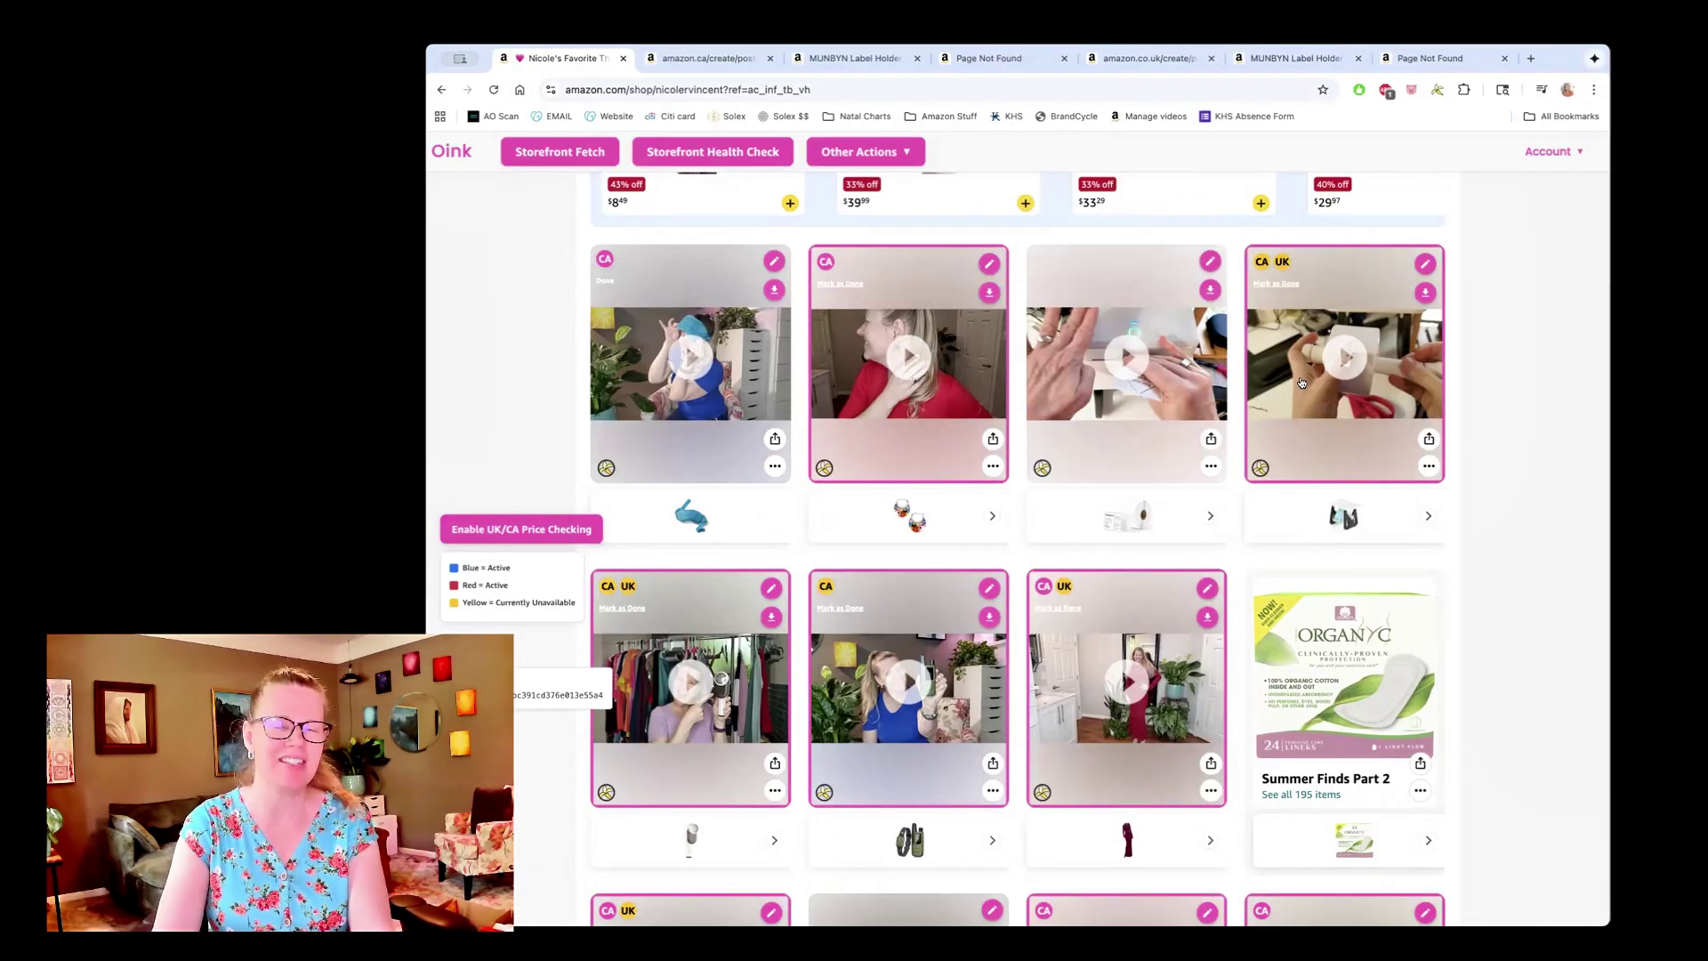
Step: Close the Page Not Found product pages on Amazon.ca and Amazon.co.uk and return to the storefront
click(1007, 59)
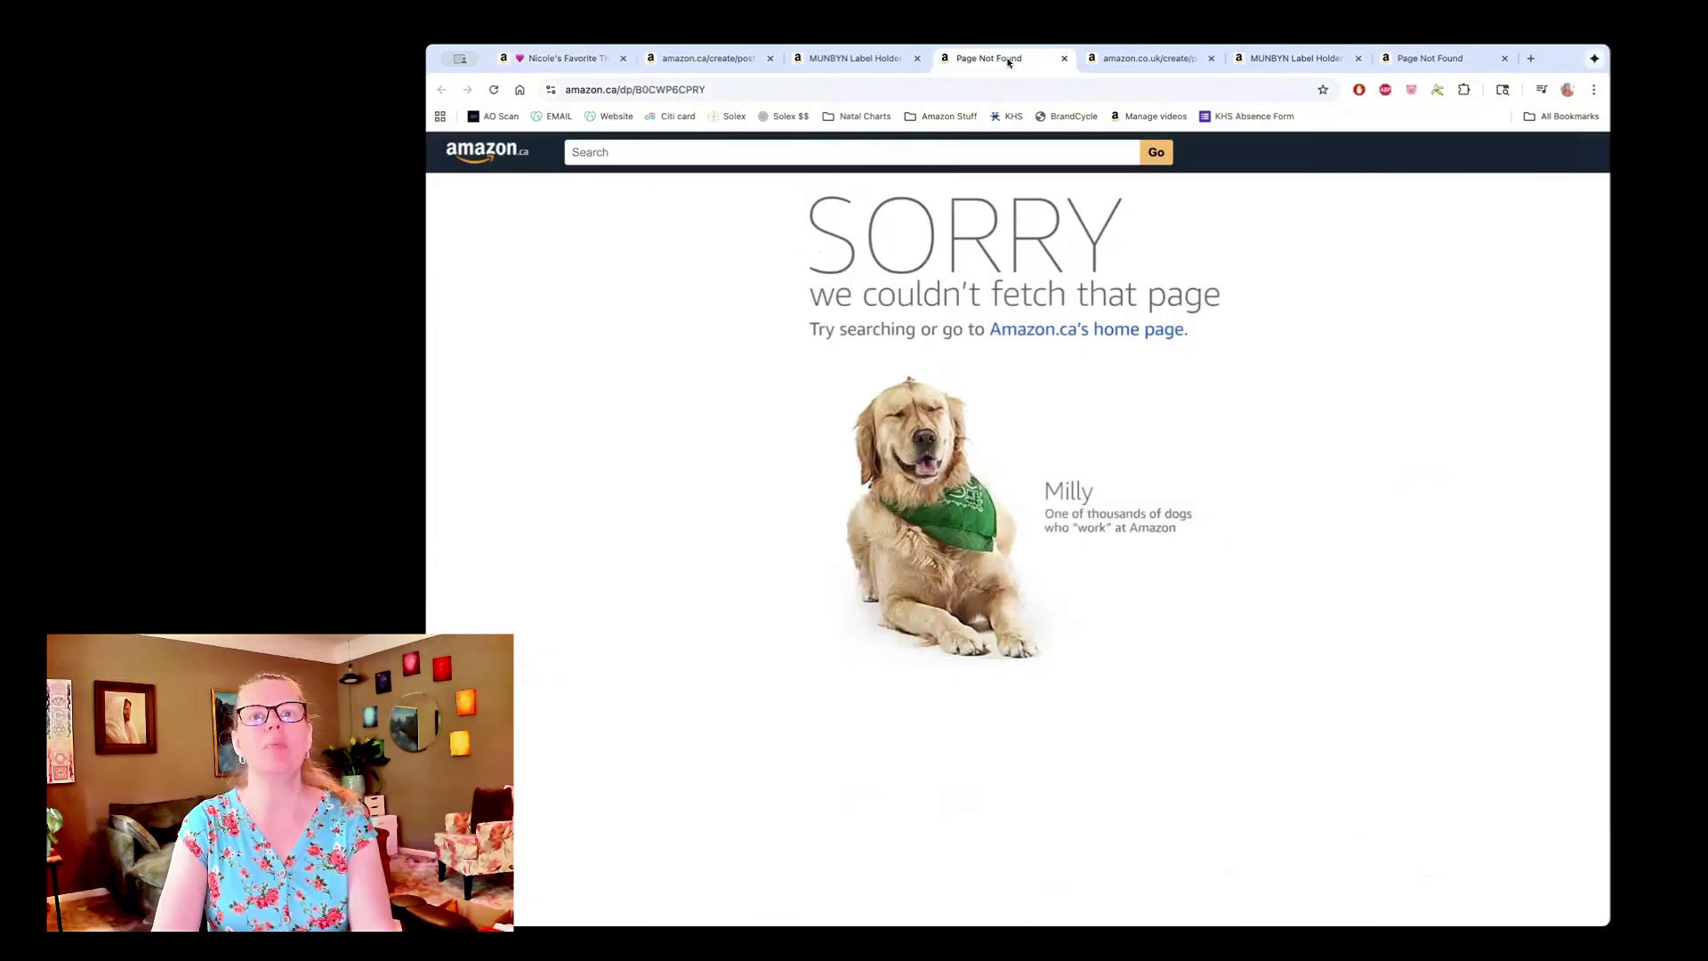
click(1064, 58)
click(1274, 59)
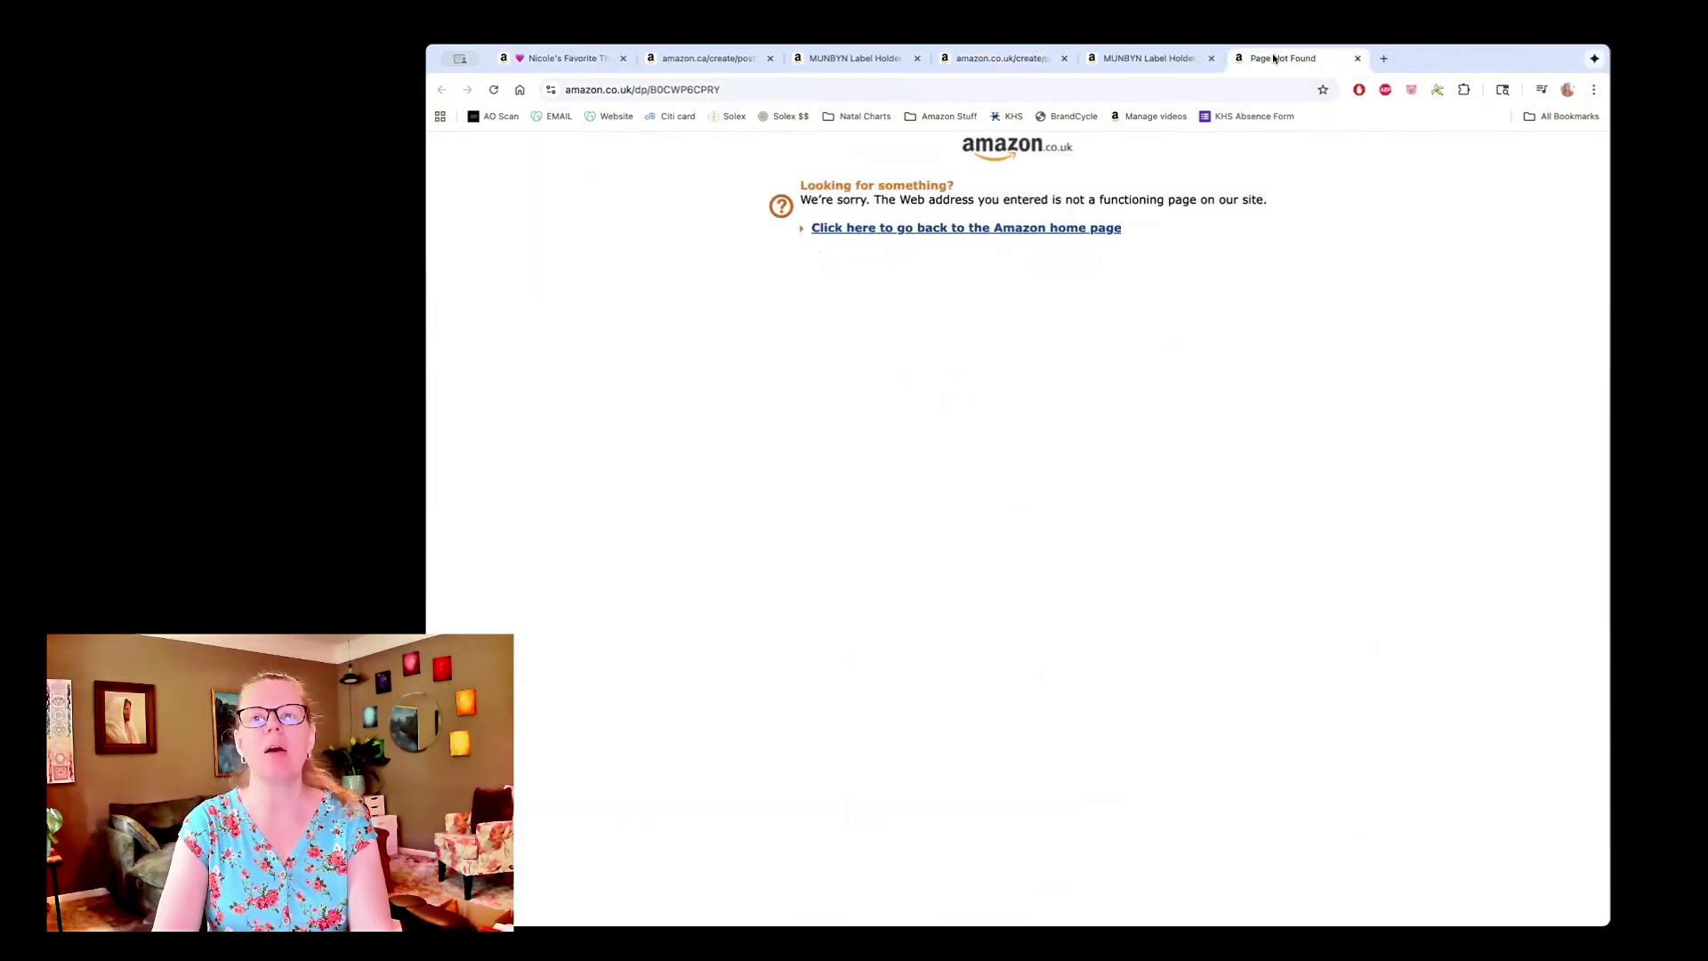
click(1356, 59)
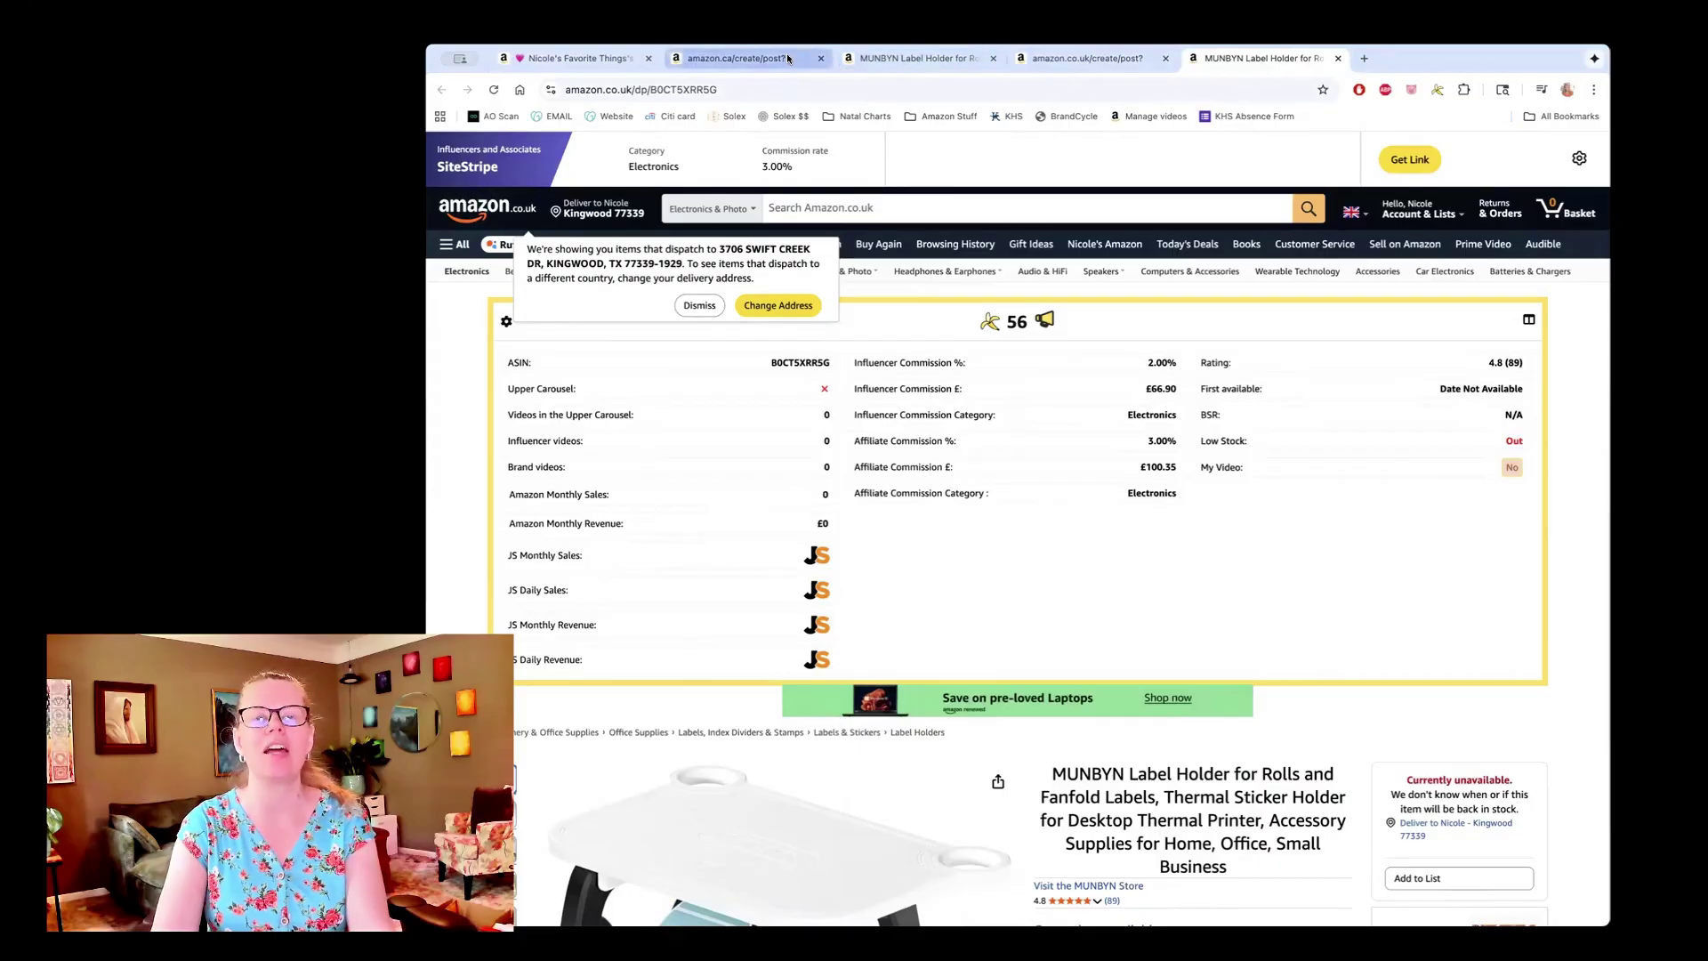
key(ctrl+Tab)
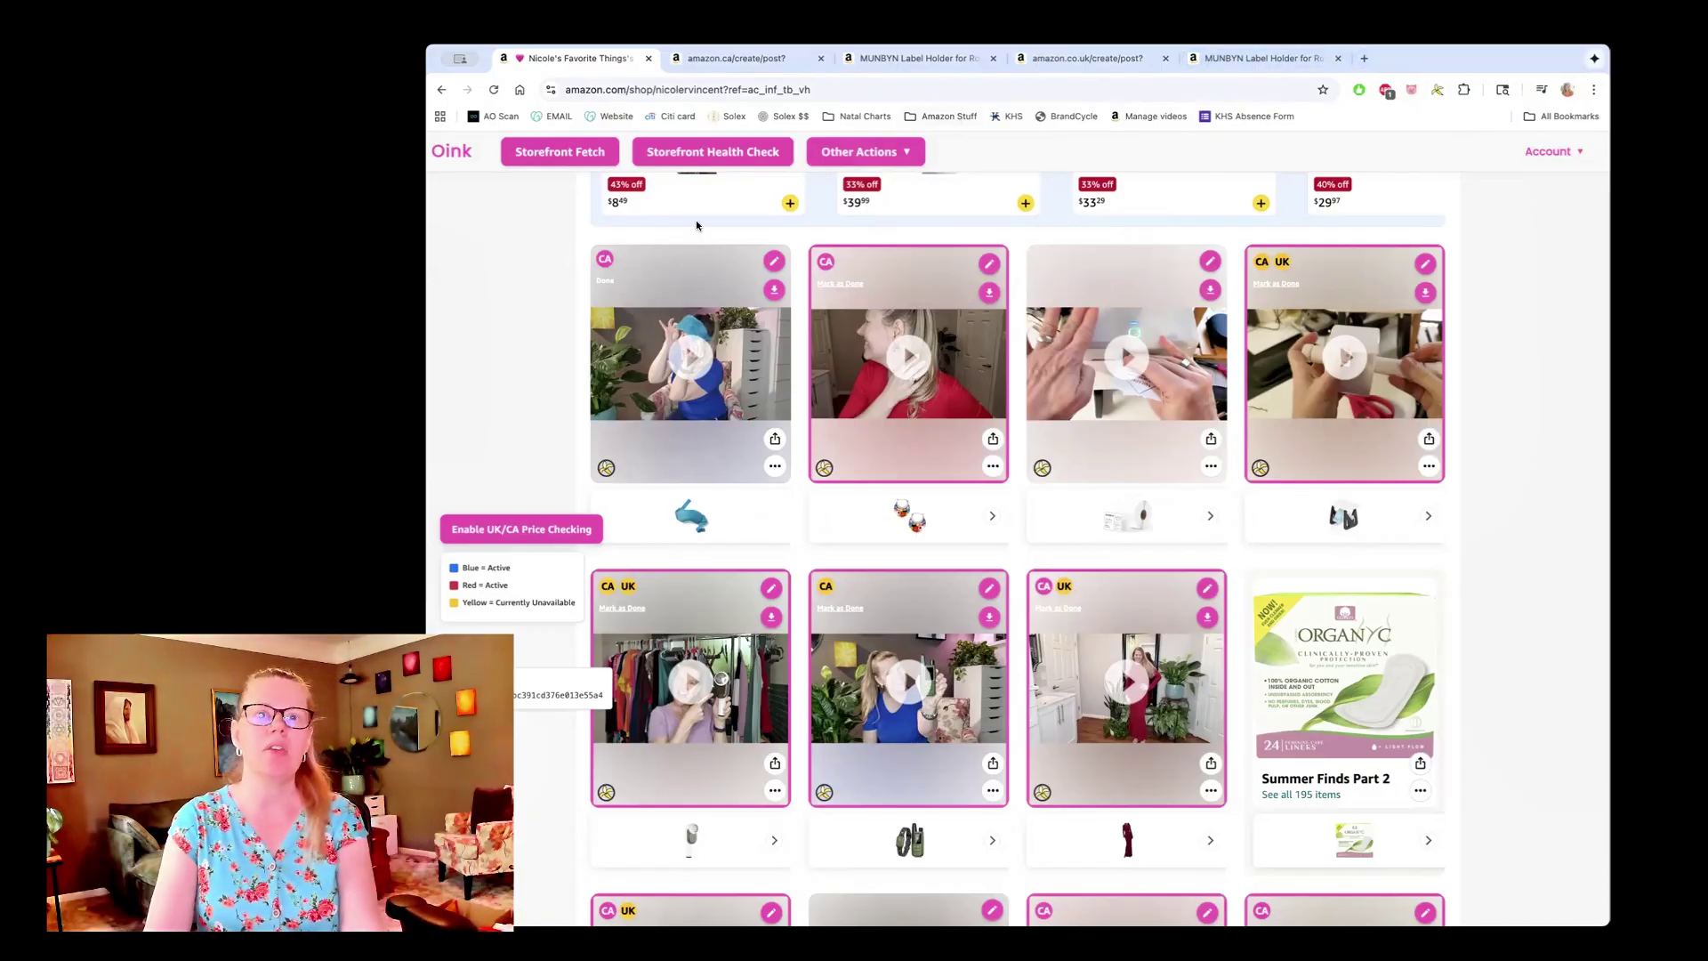
Step: Open the label holder video's Canadian post for editing and look for its product in the browsing history
click(771, 62)
click(939, 305)
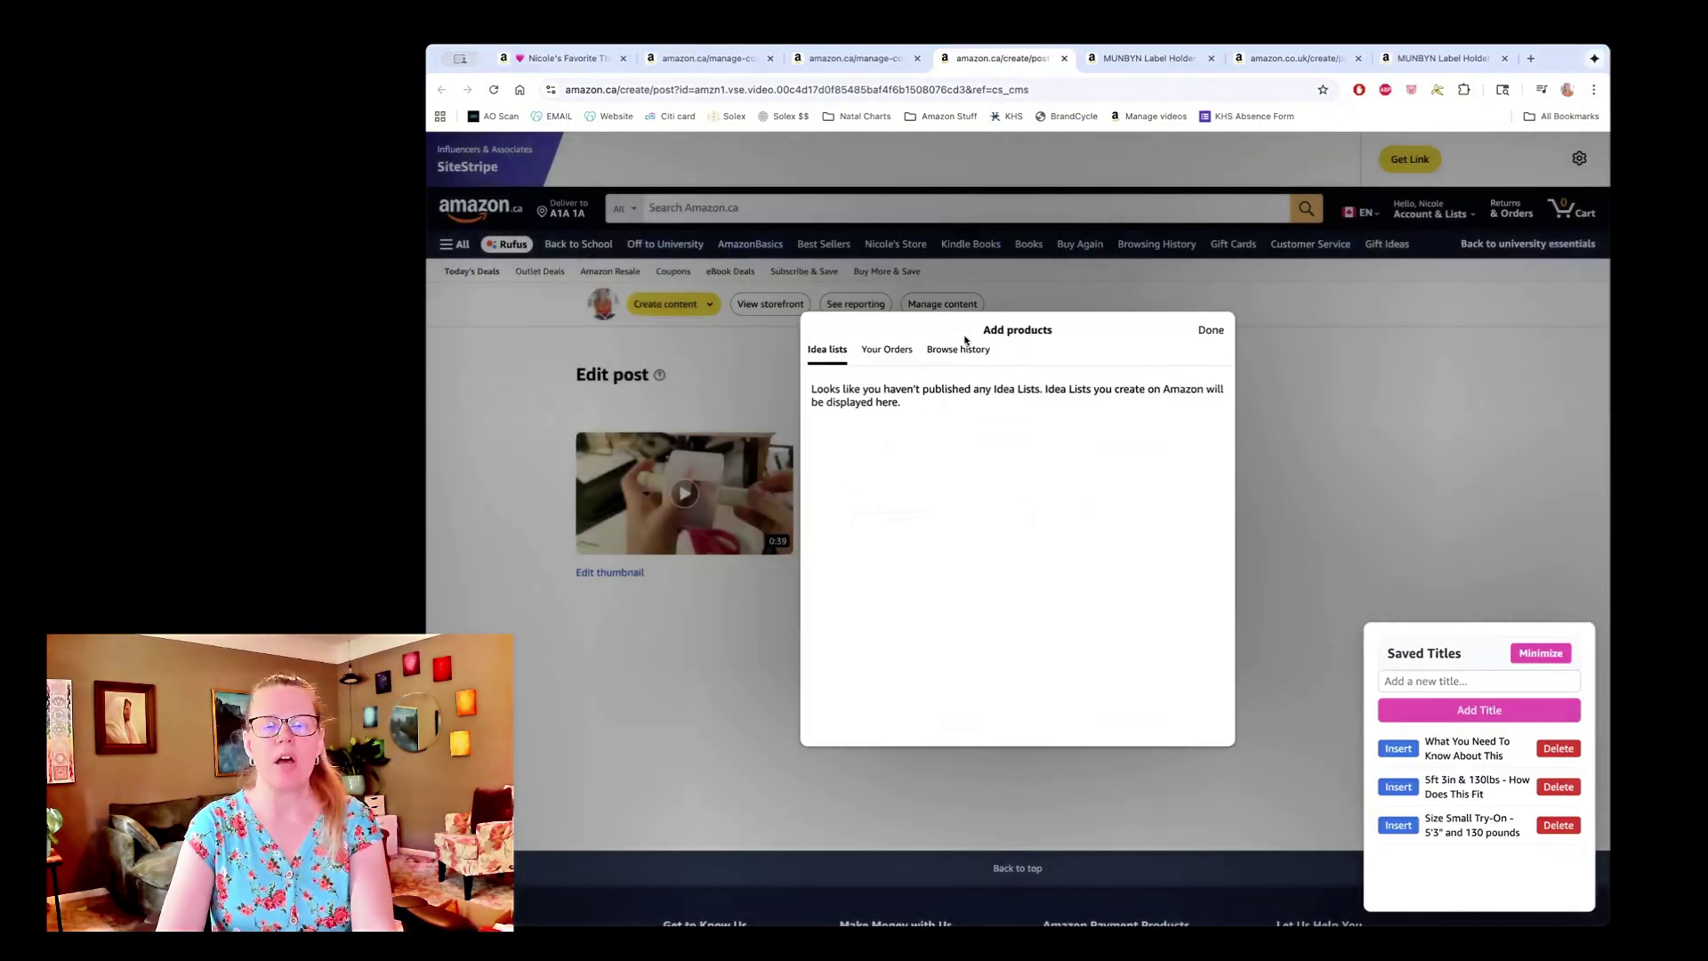
click(959, 349)
scroll(1013, 536, down, 10)
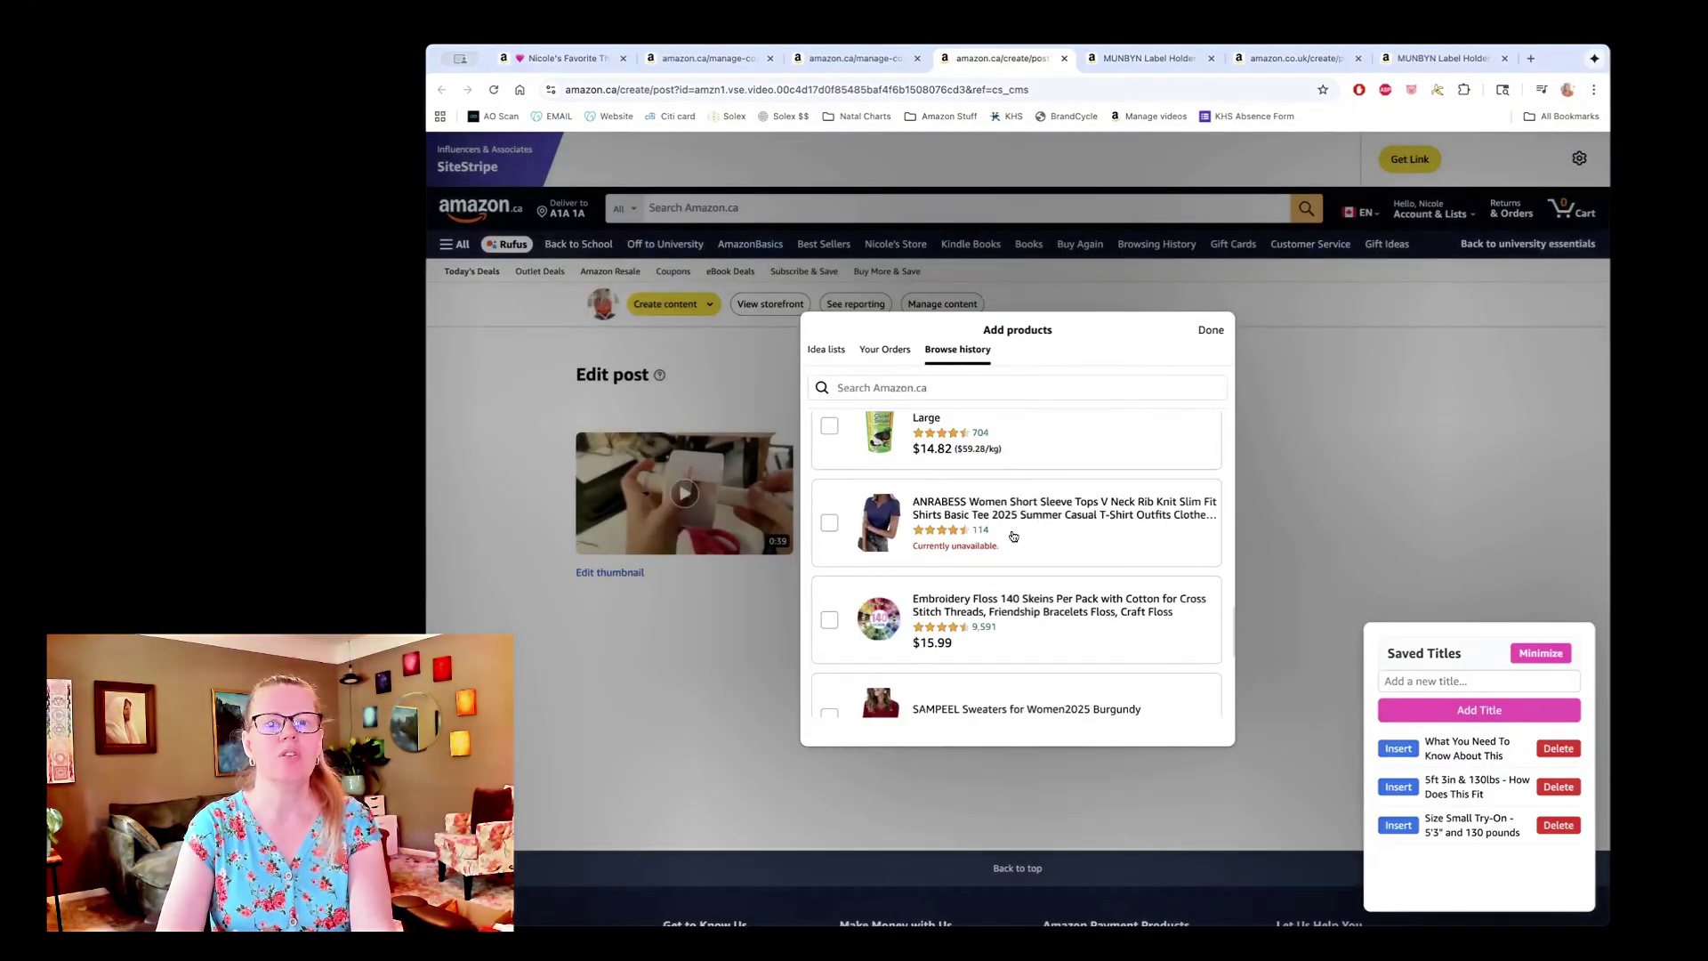
click(1210, 331)
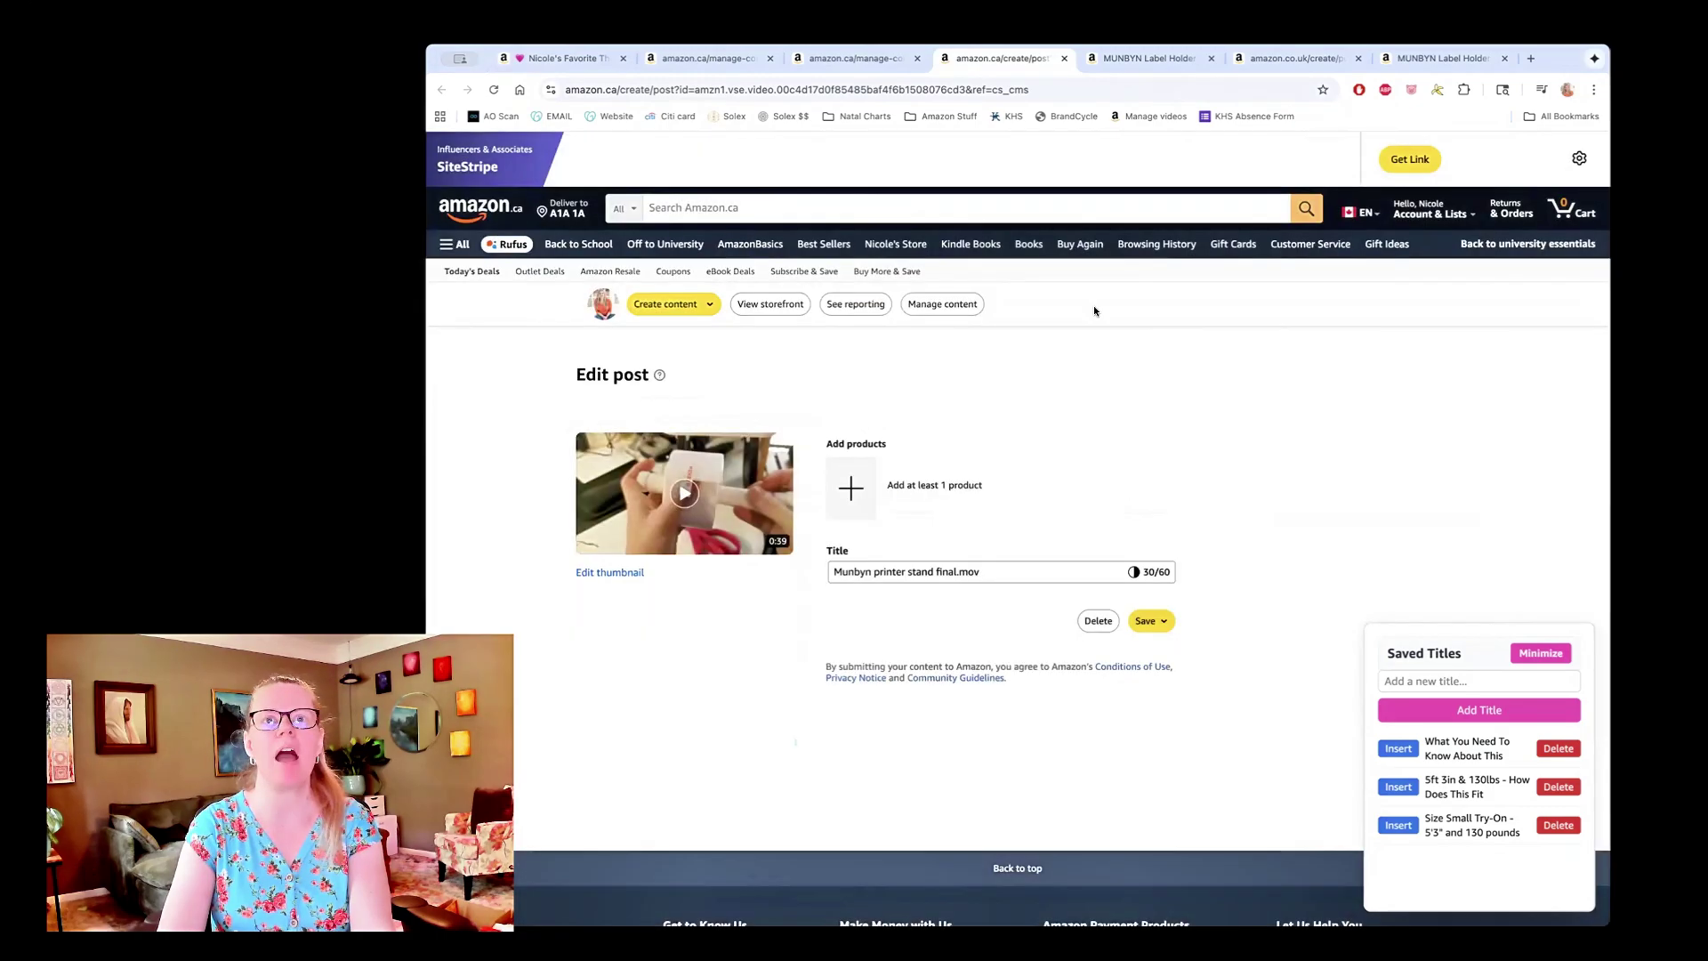
Step: Reload the Canadian MUNBYN label holder page and check the post's browsing history for the product again
click(1148, 60)
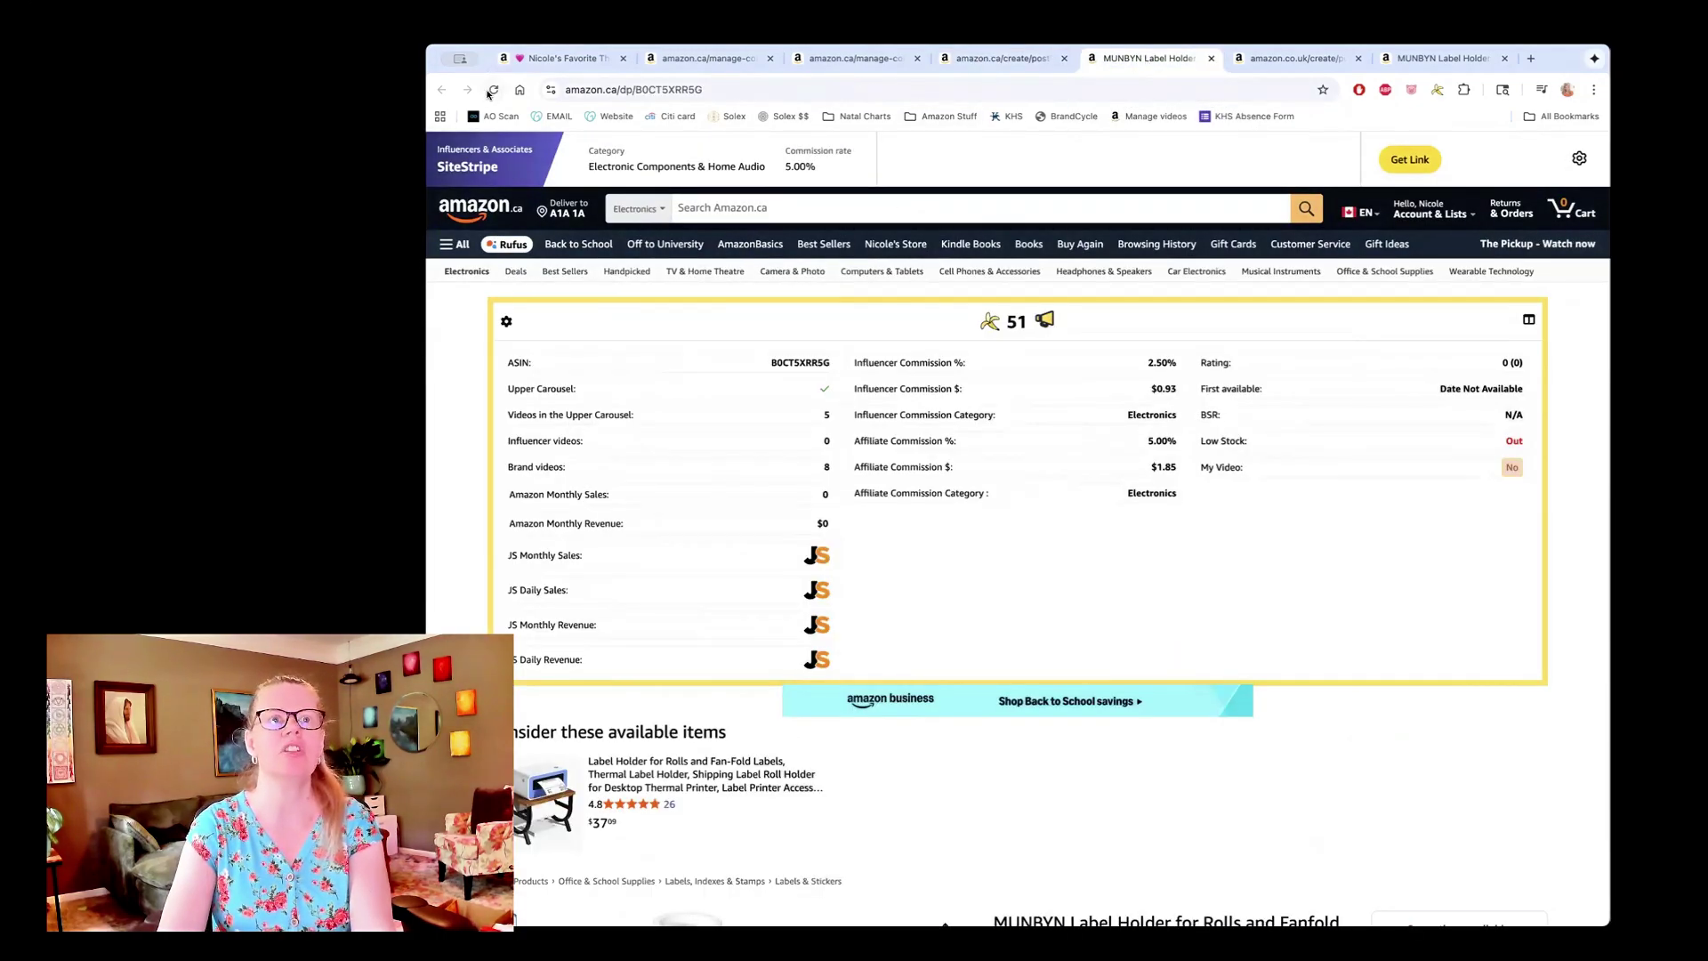
click(492, 90)
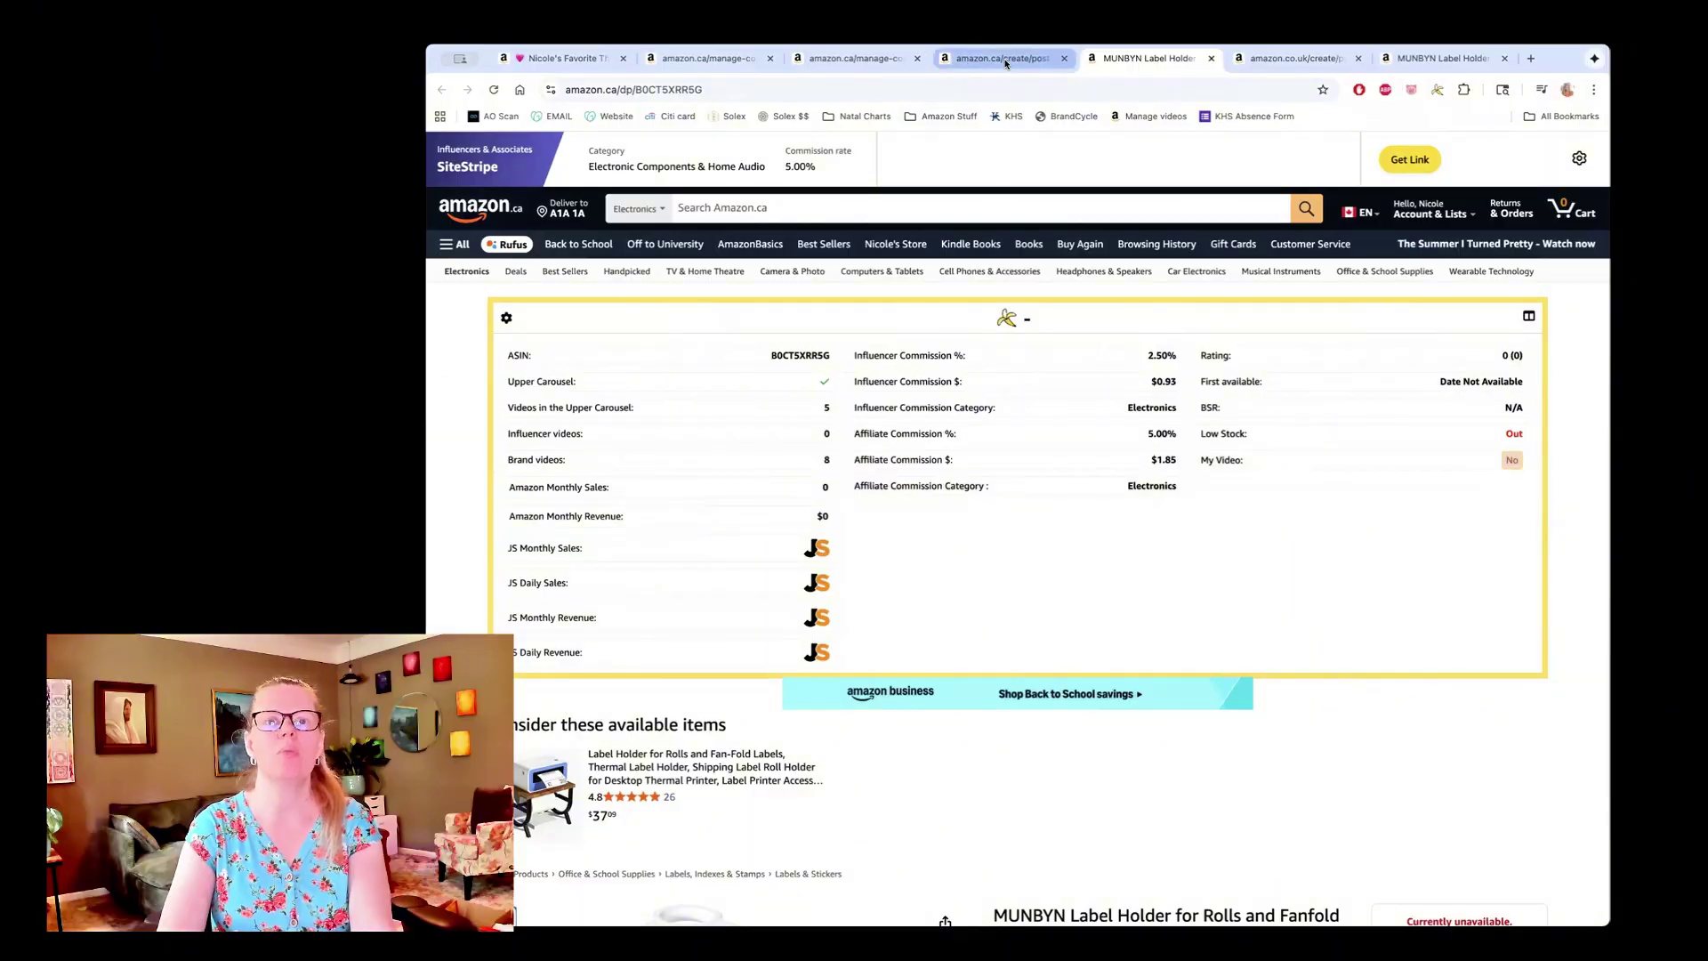
click(1004, 60)
click(848, 489)
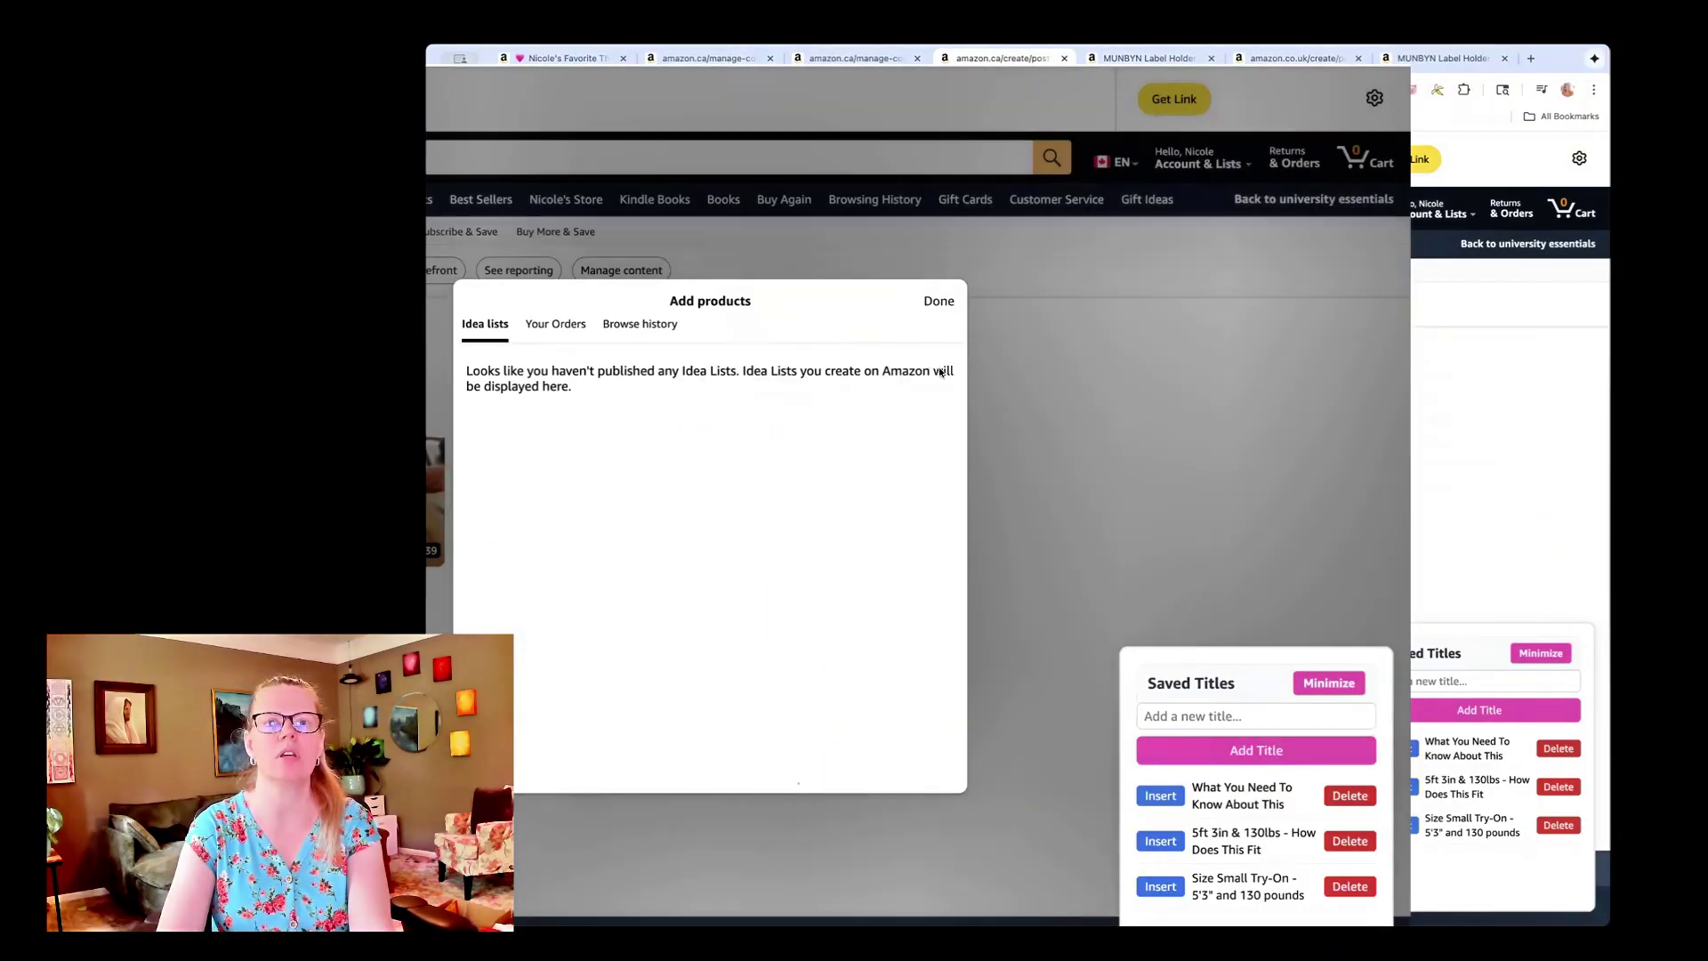
click(640, 323)
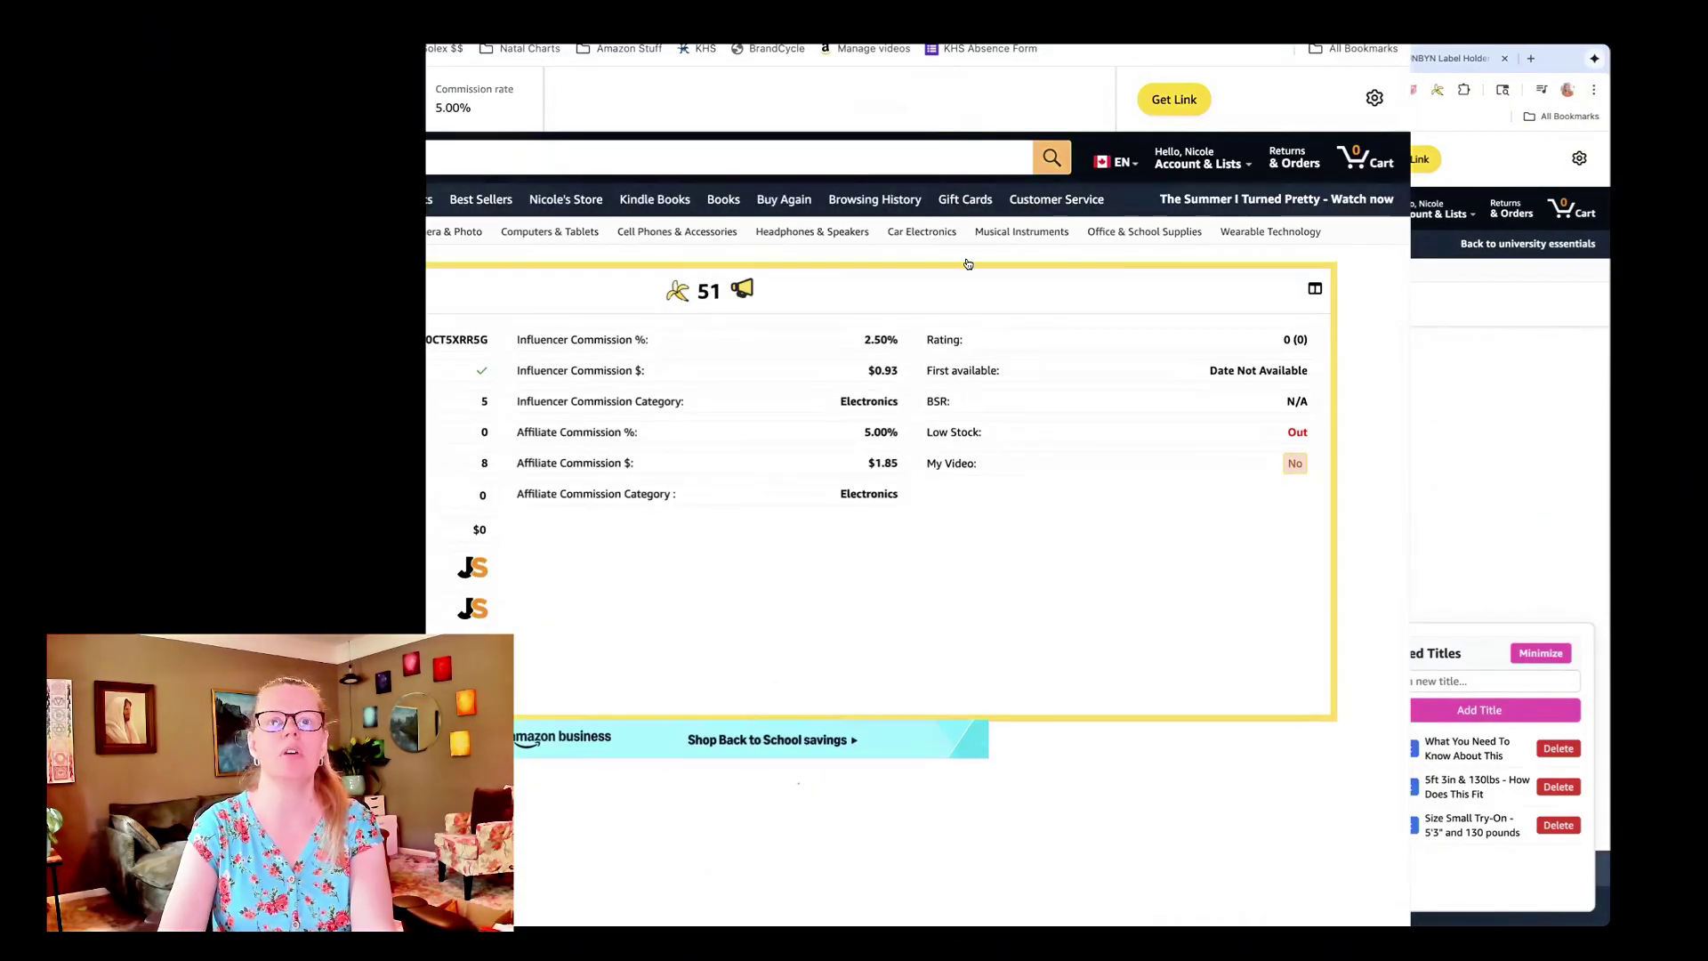
Step: Copy the label holder's ASIN from its Canadian product page and locate the ASIN in the item details
drag(899, 383, 801, 424)
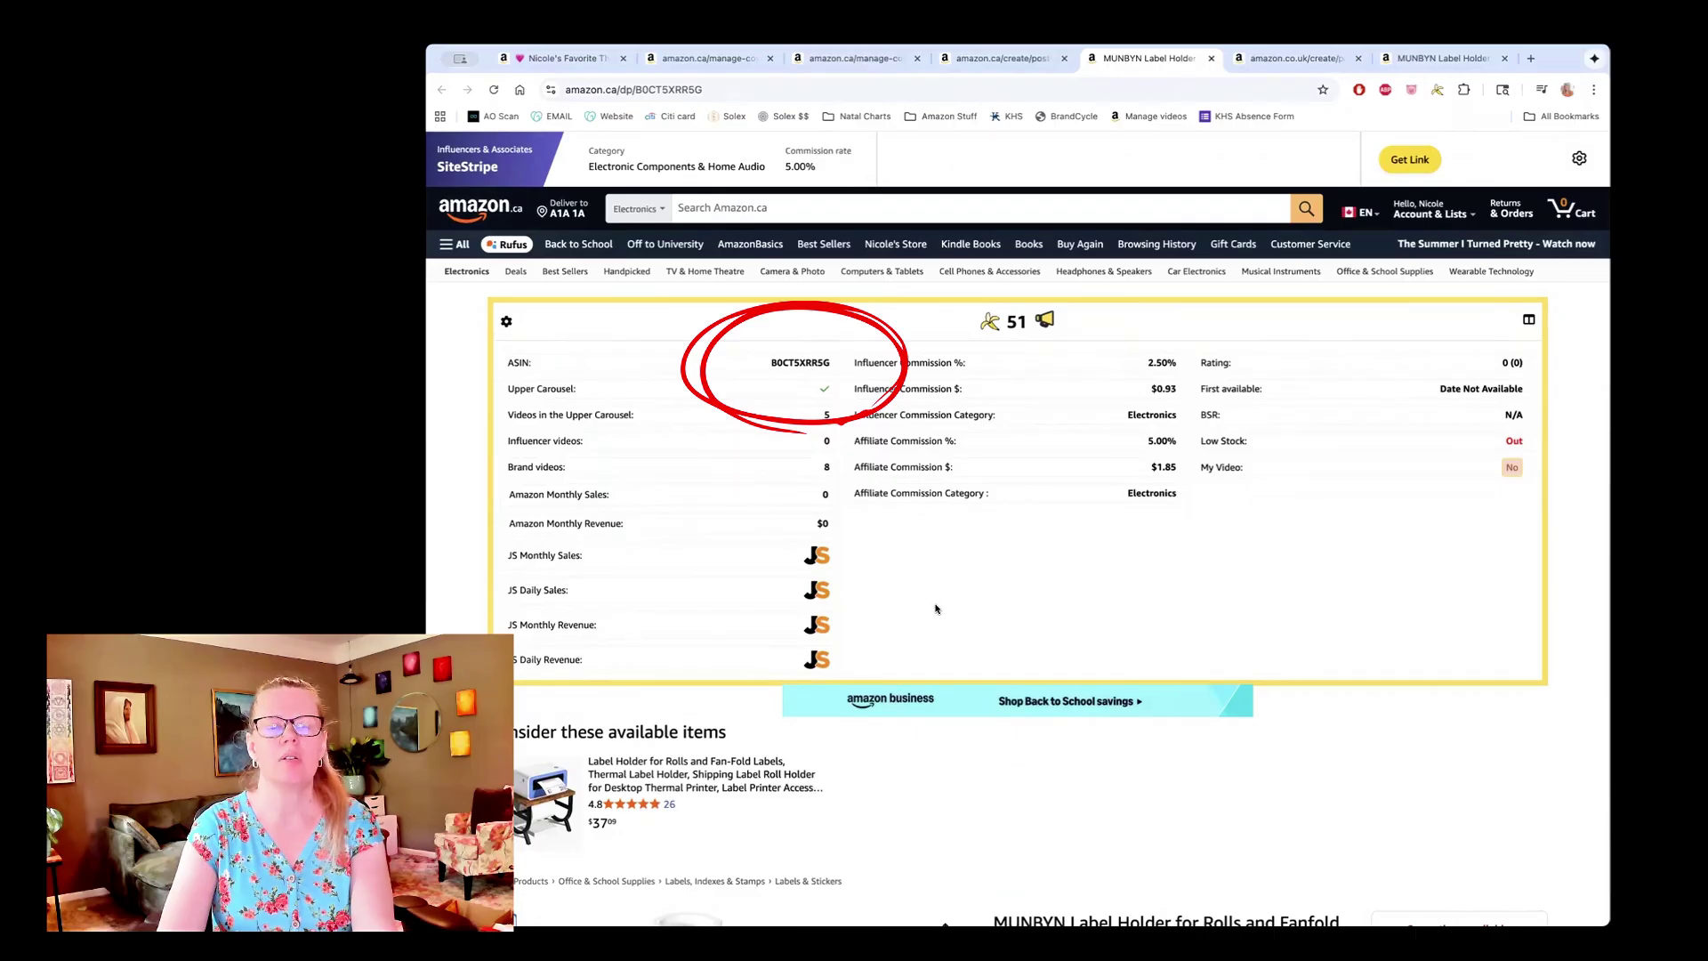
scroll(801, 338, down, 1)
click(795, 305)
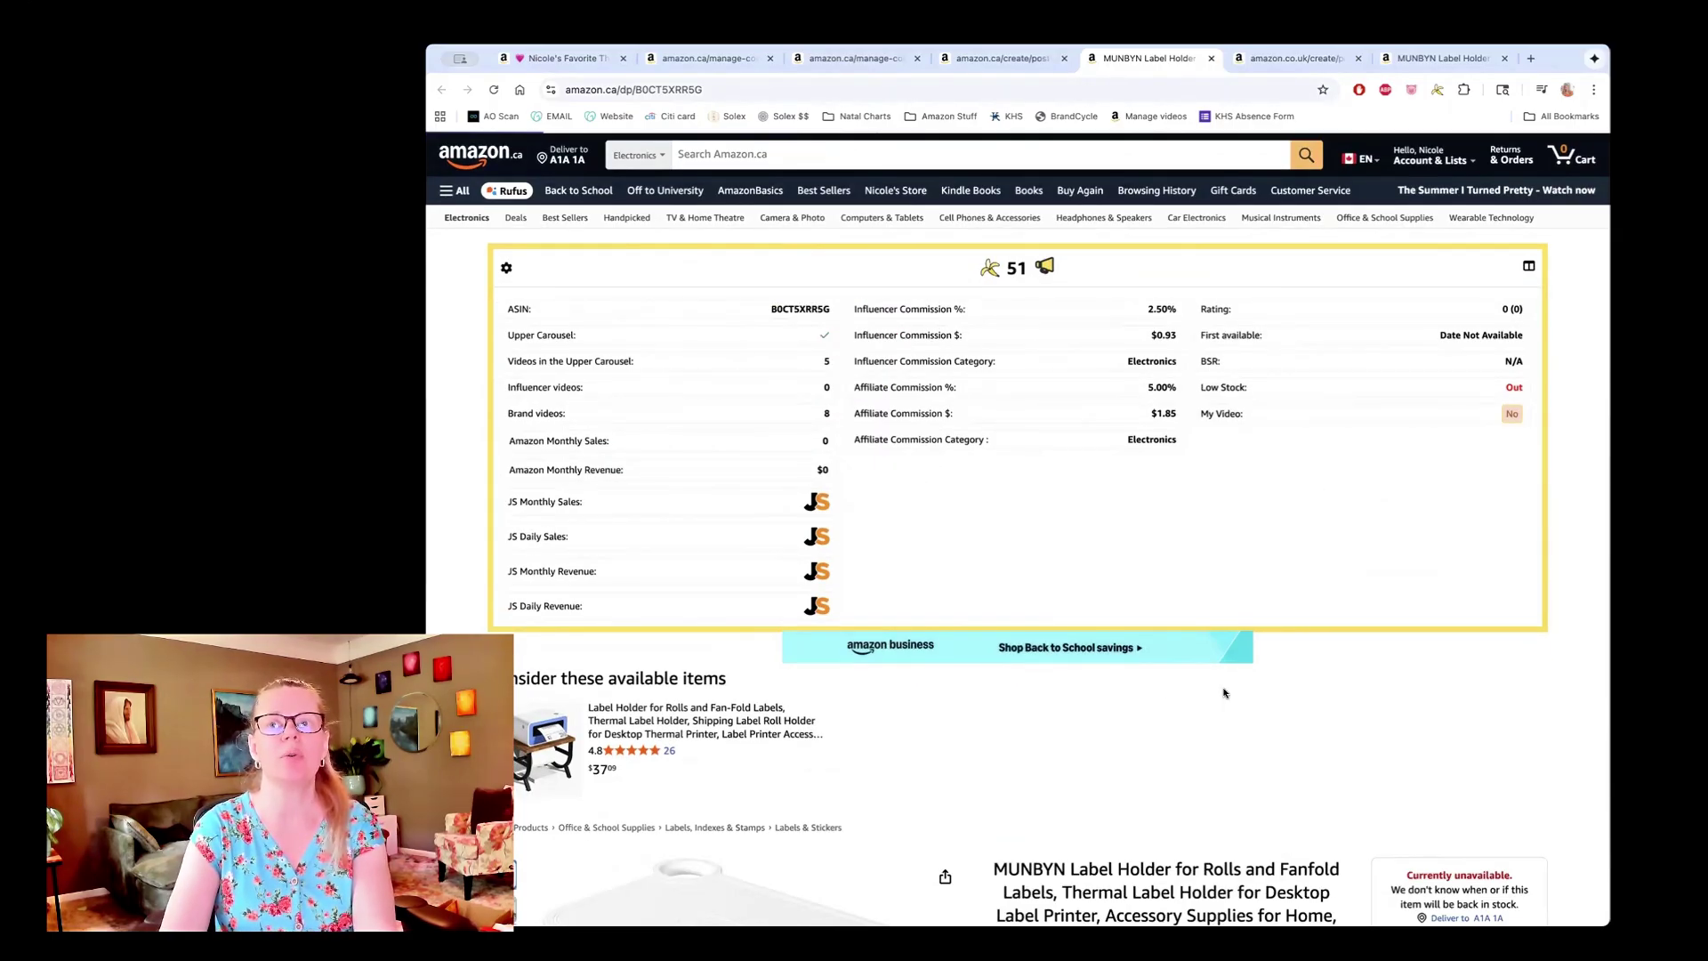
scroll(1152, 688, down, 3)
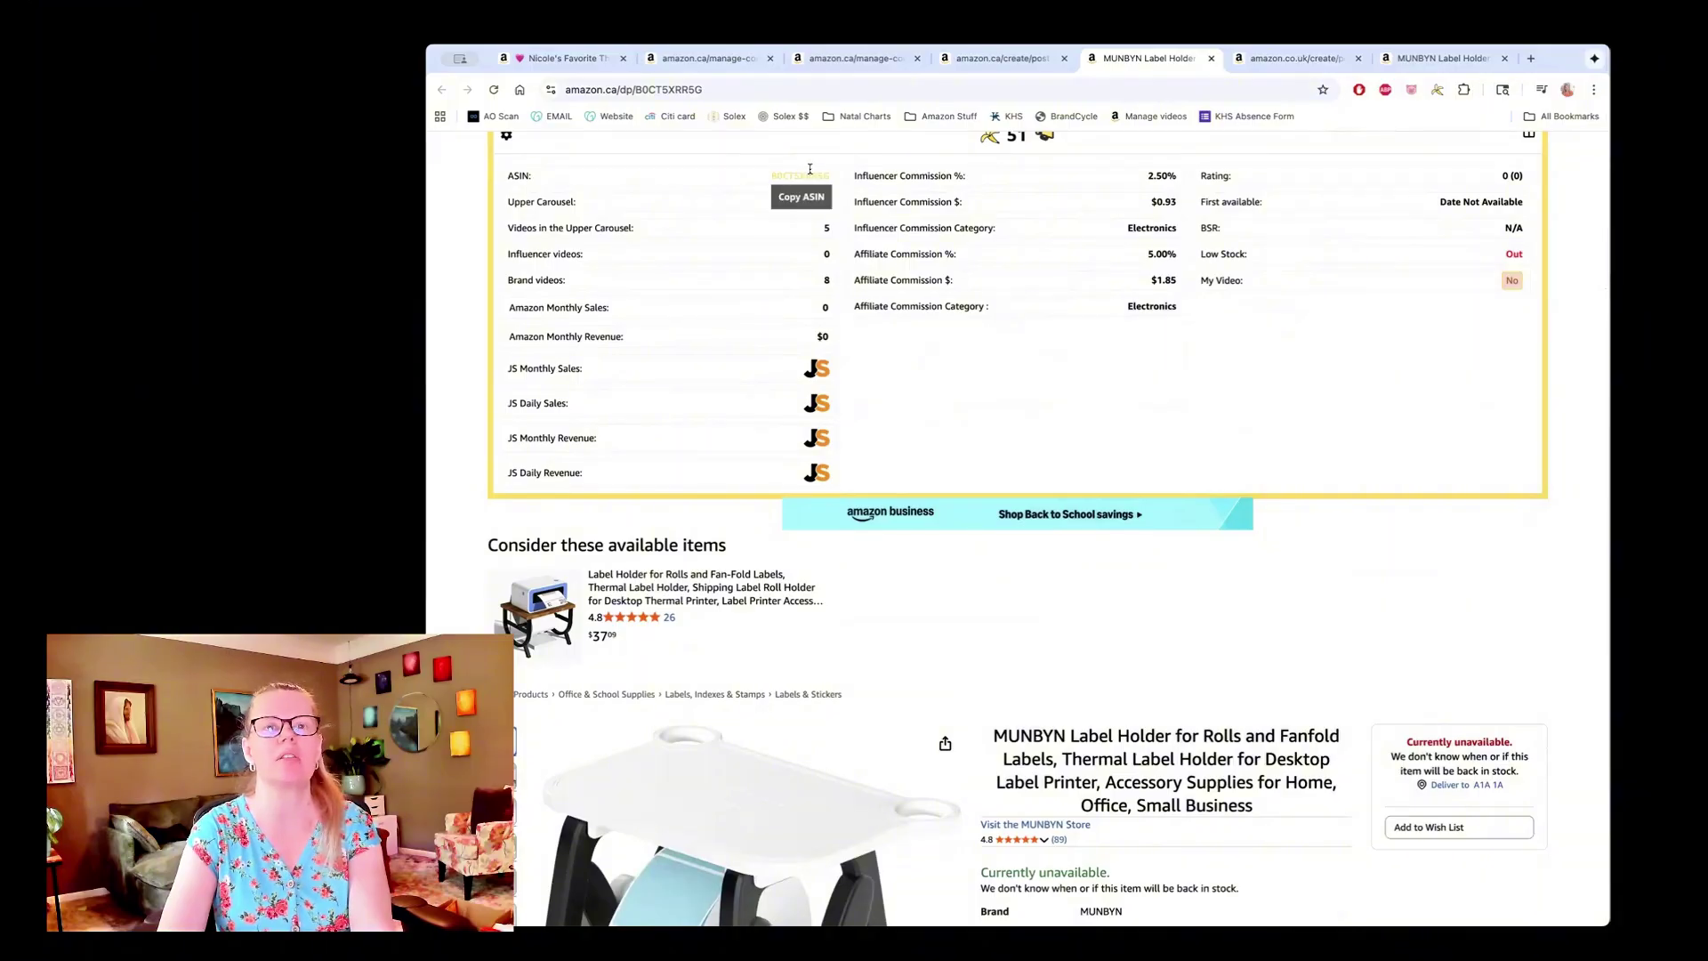
scroll(1109, 609, down, 5)
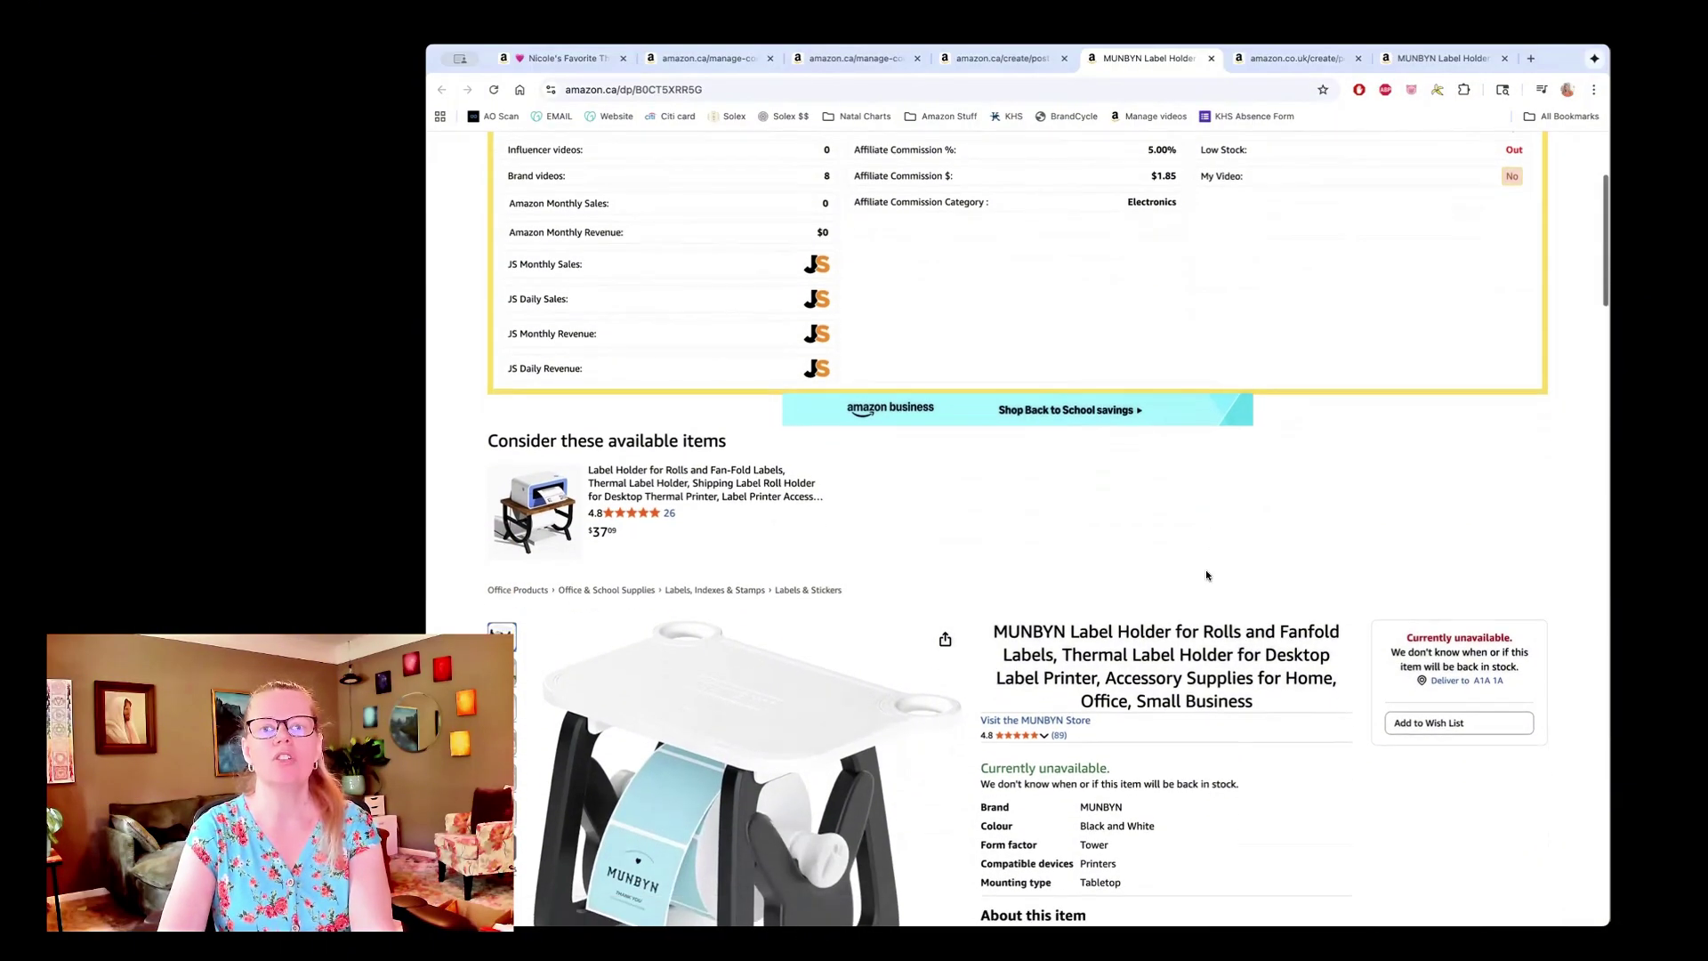
scroll(1207, 571, down, 15)
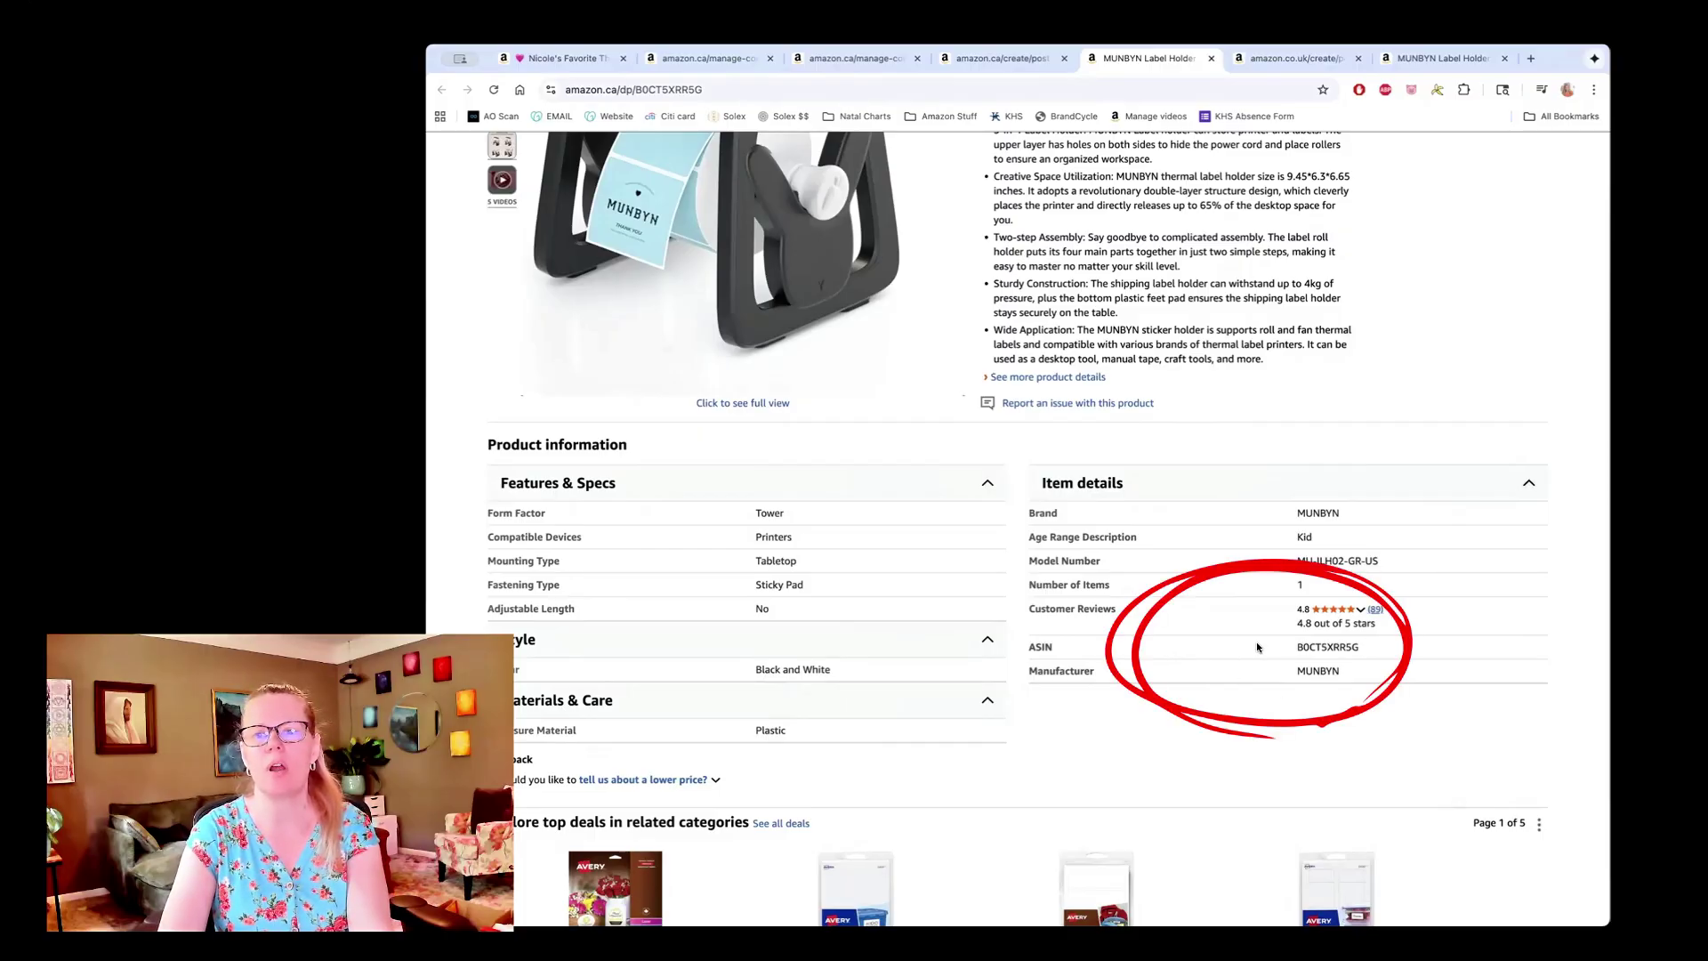
Step: Try to find the label holder for the Canadian post by searching for ASIN B0CT5XRR5G, and close the product picker
click(1003, 58)
key(ctrl+v)
key(Return)
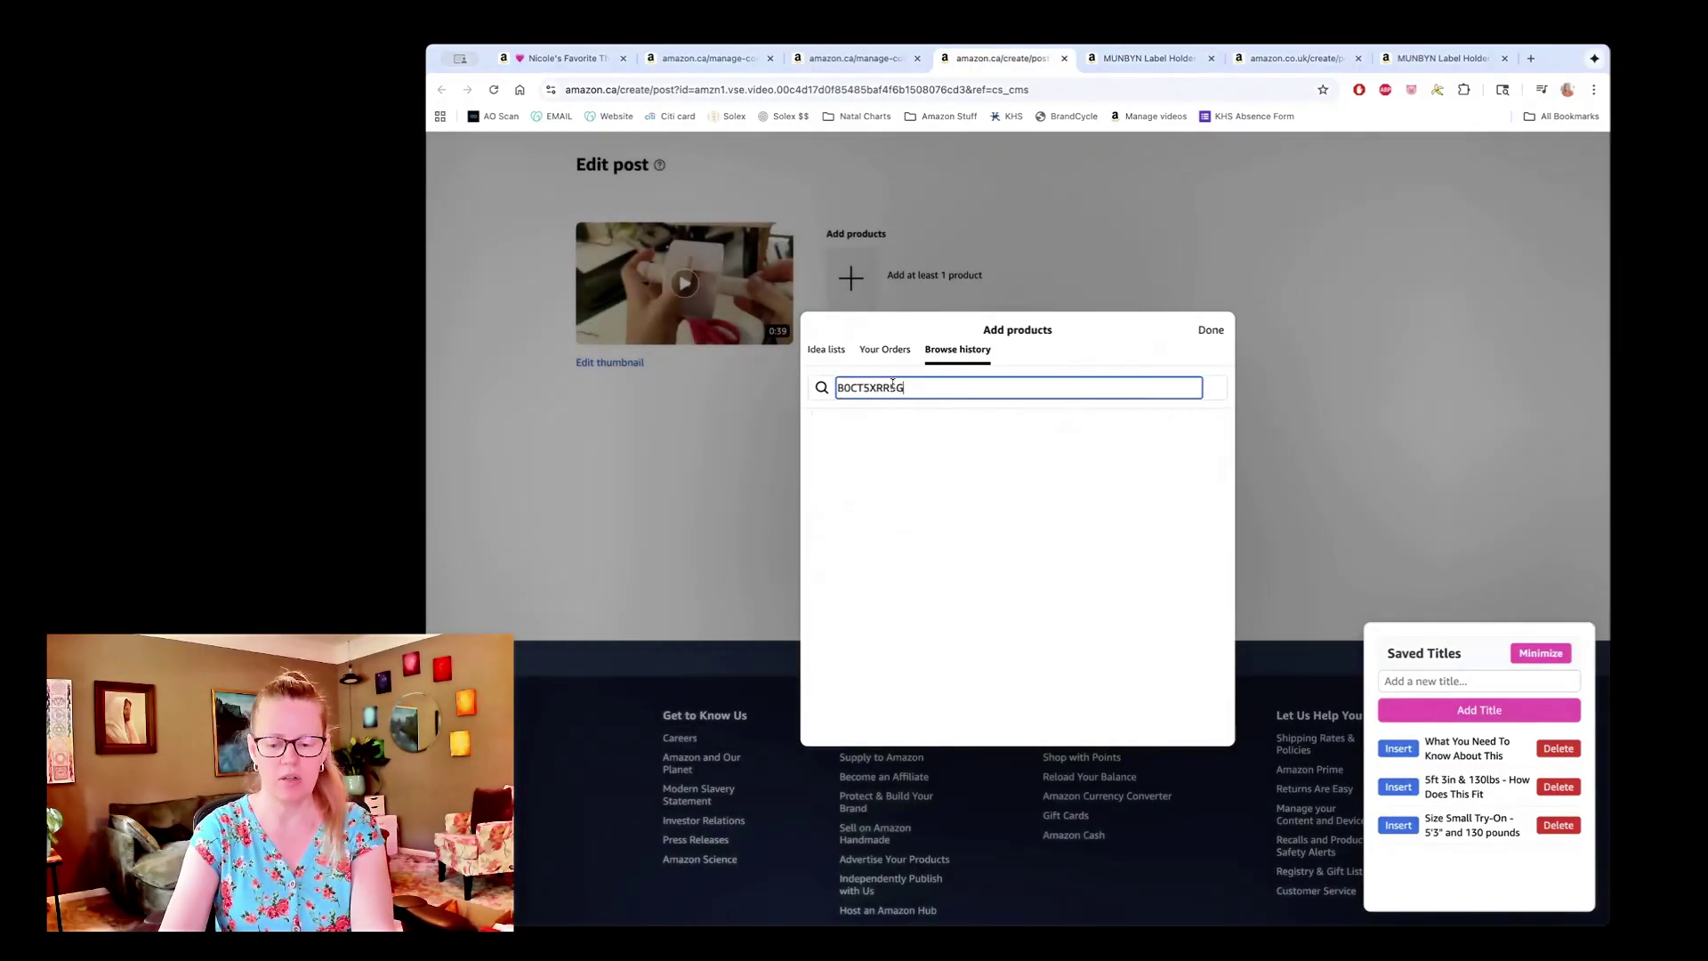
click(811, 328)
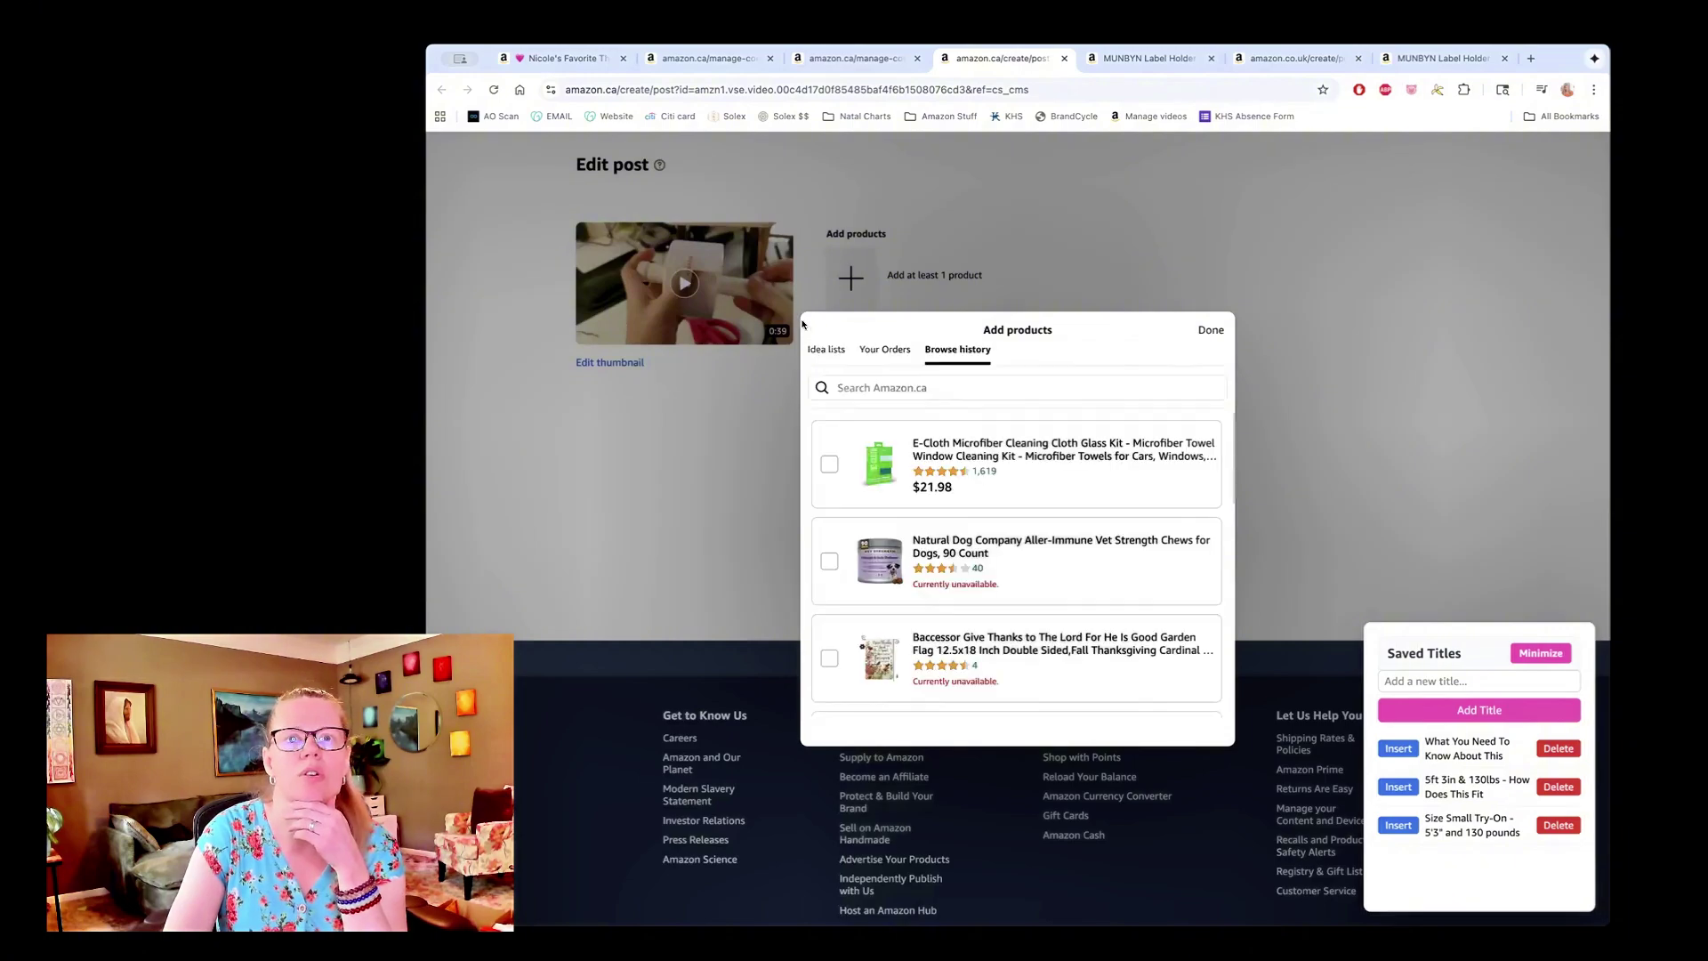
click(1210, 331)
scroll(1154, 345, up, 5)
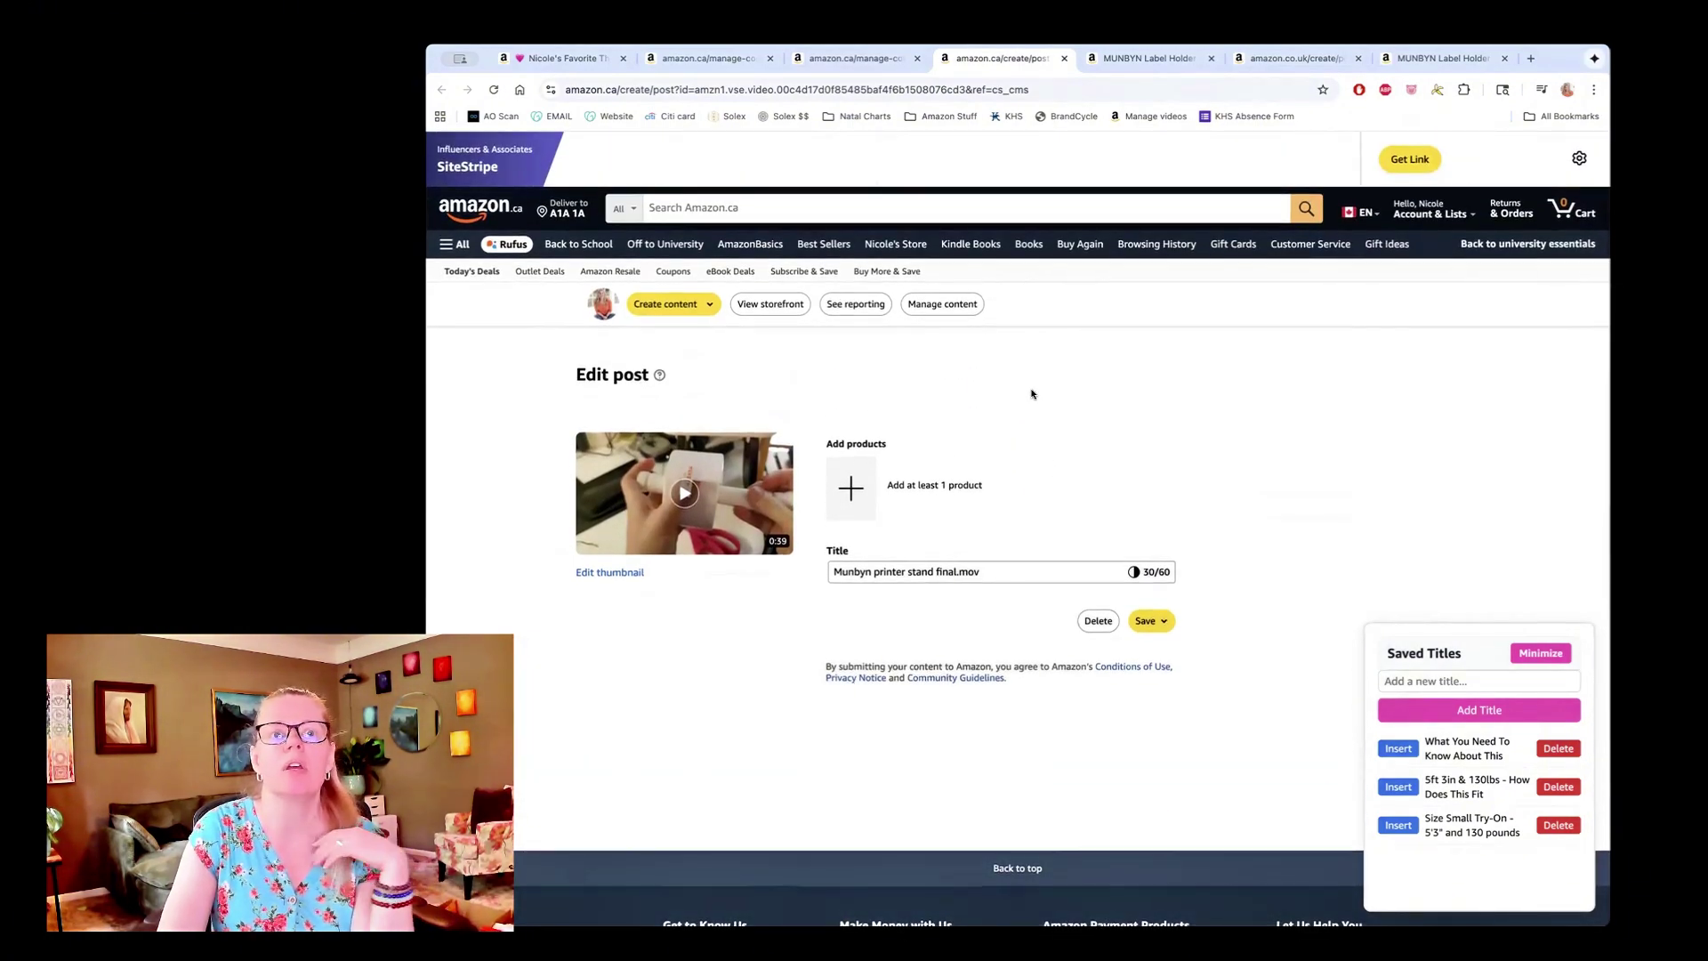
Step: Close the Canadian post, content management and MUNBYN label holder pages
click(1063, 60)
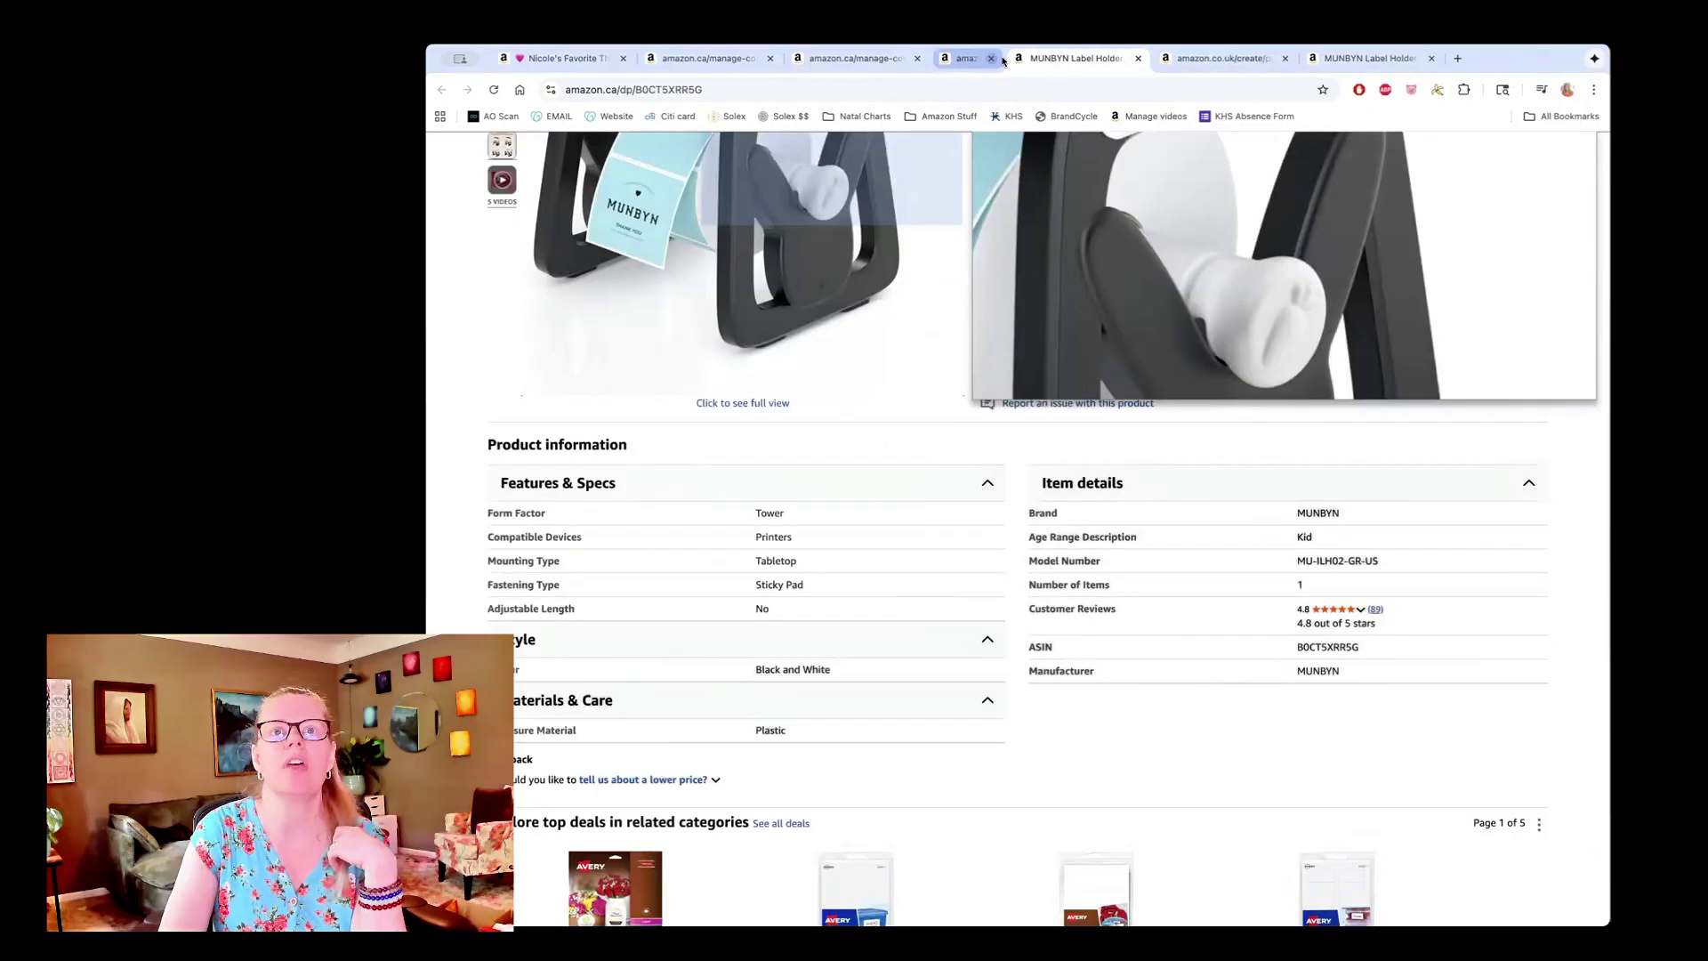
click(769, 59)
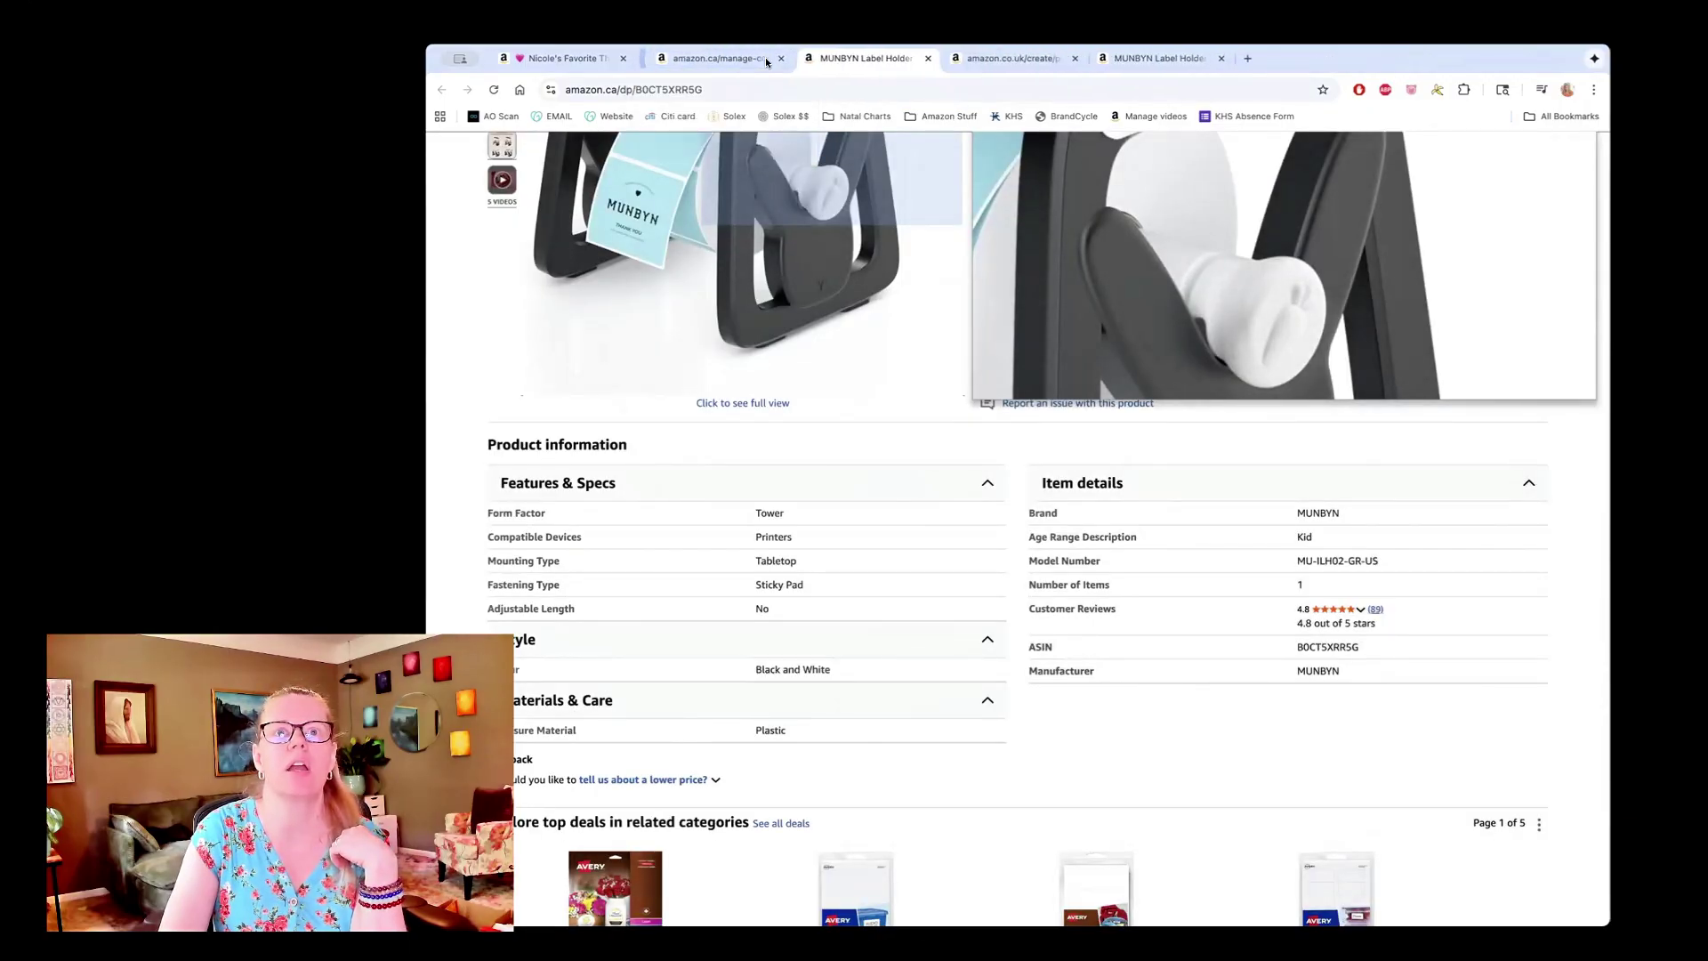
click(769, 59)
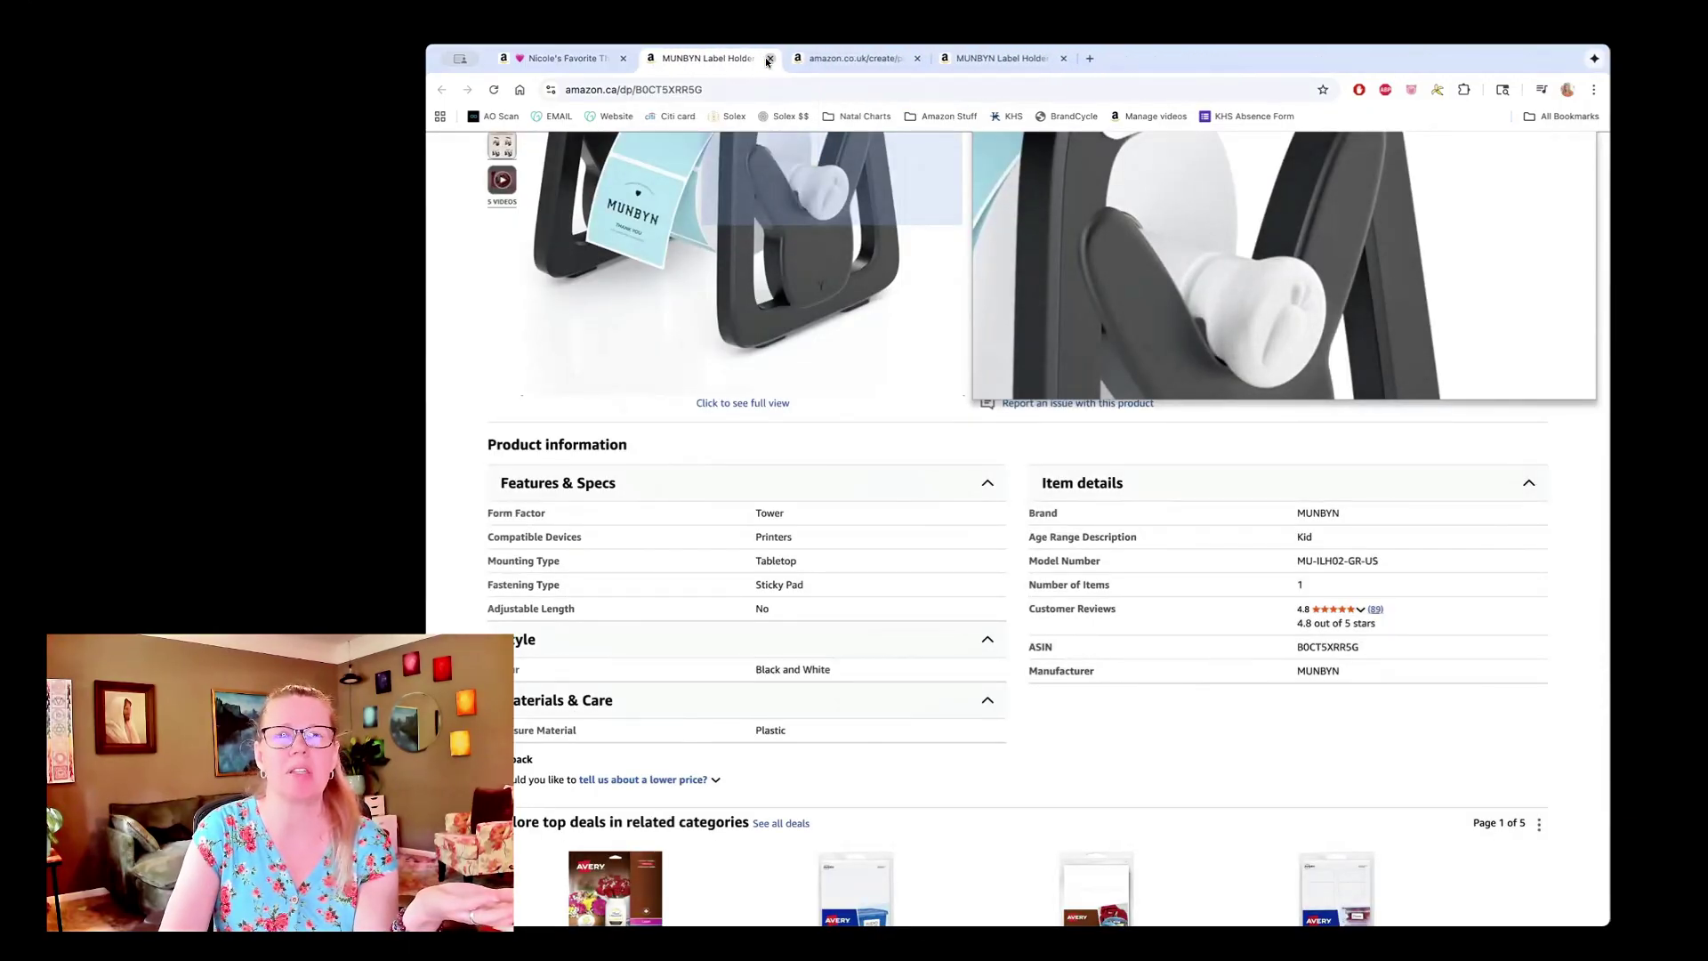
click(770, 59)
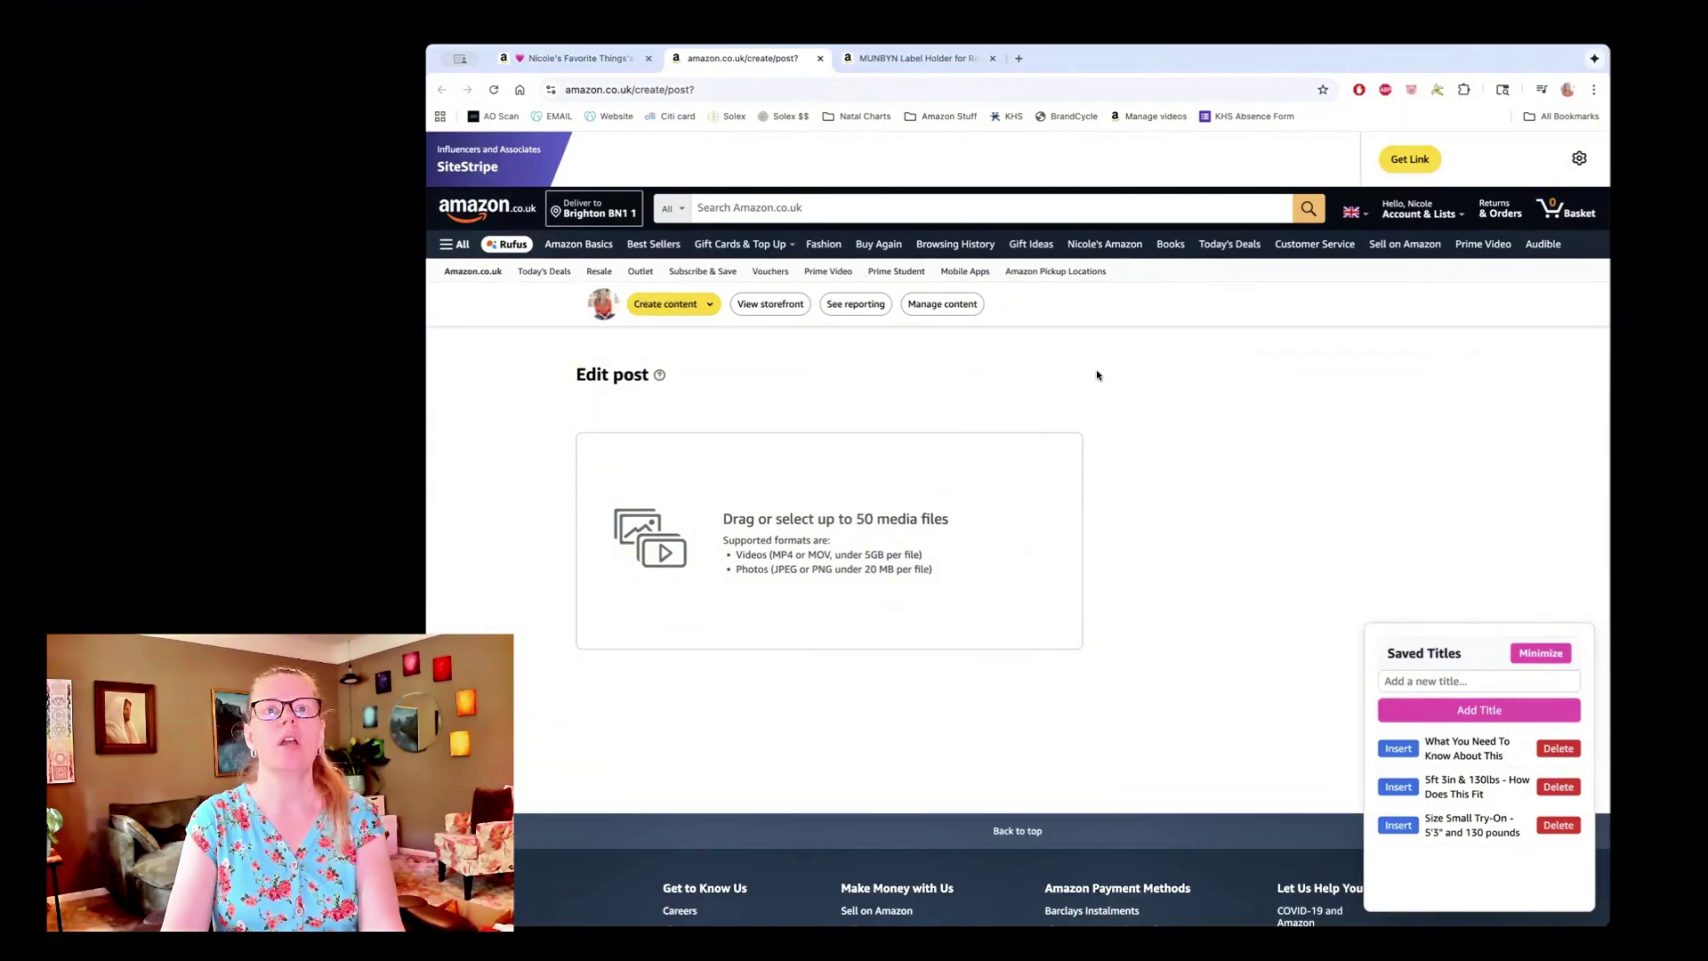
Step: Open the label holder video's UK post and add the MUNBYN Label Holder from the browsing history as its product
click(939, 303)
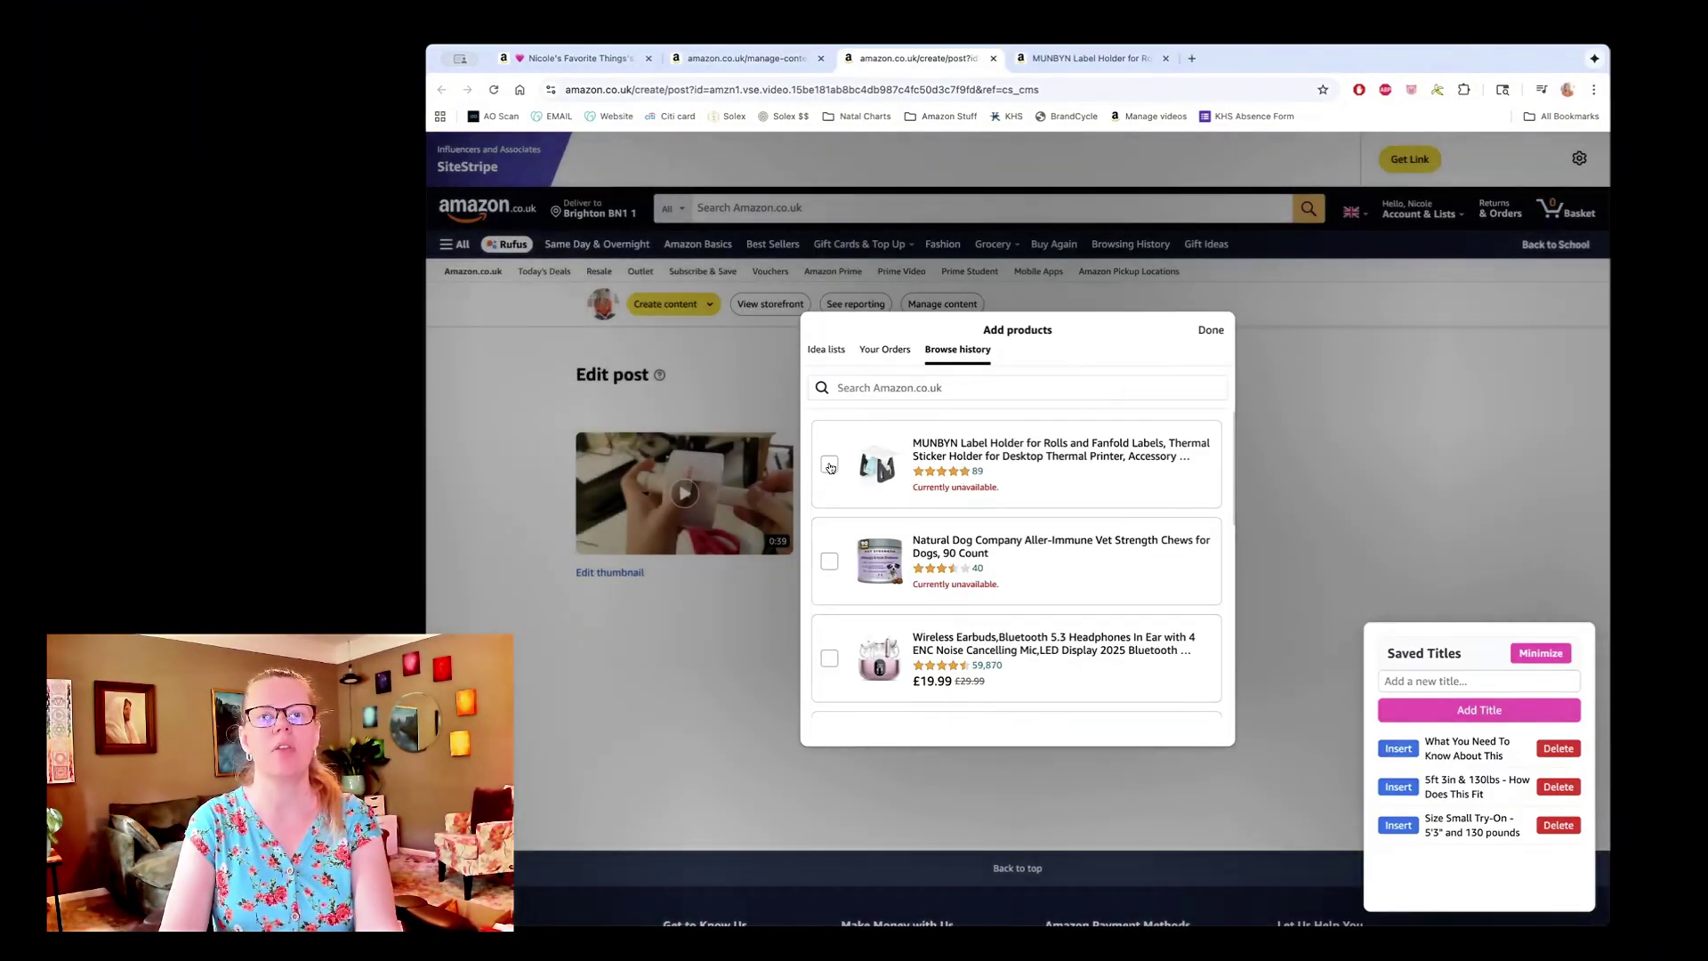
click(829, 464)
click(1207, 332)
Step: Title the UK post "What You Need To Know About This Label Holder & Stand" using the saved title, and submit it
click(1411, 752)
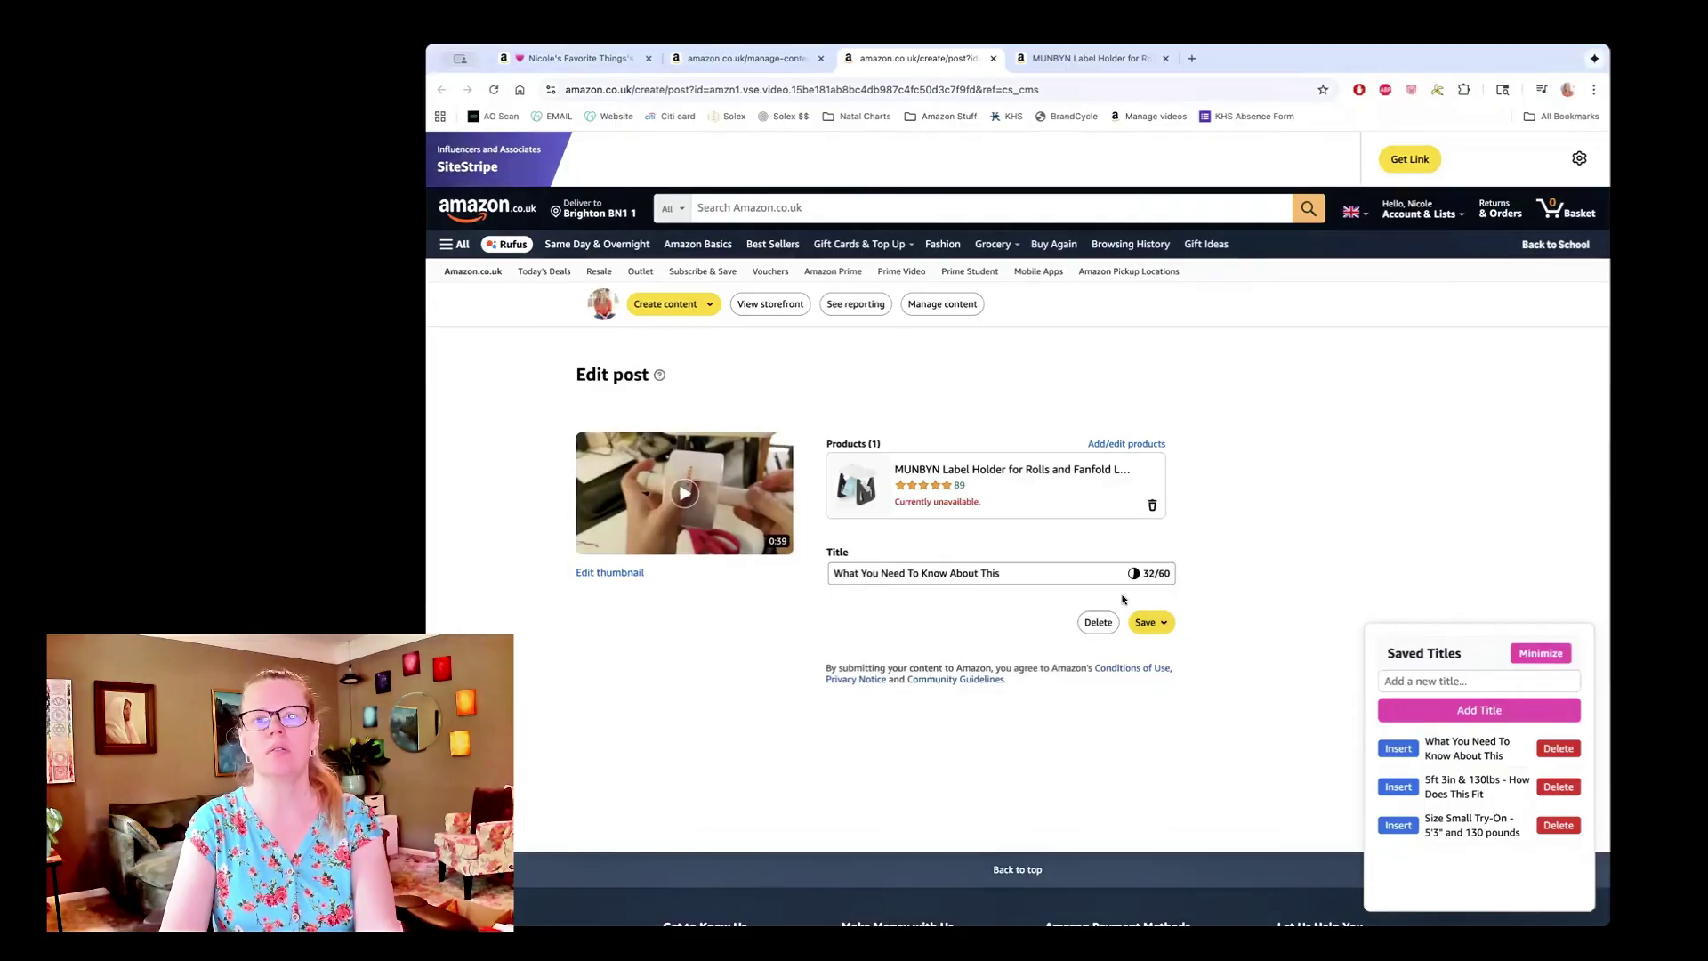
text(Label HOlder & Stand)
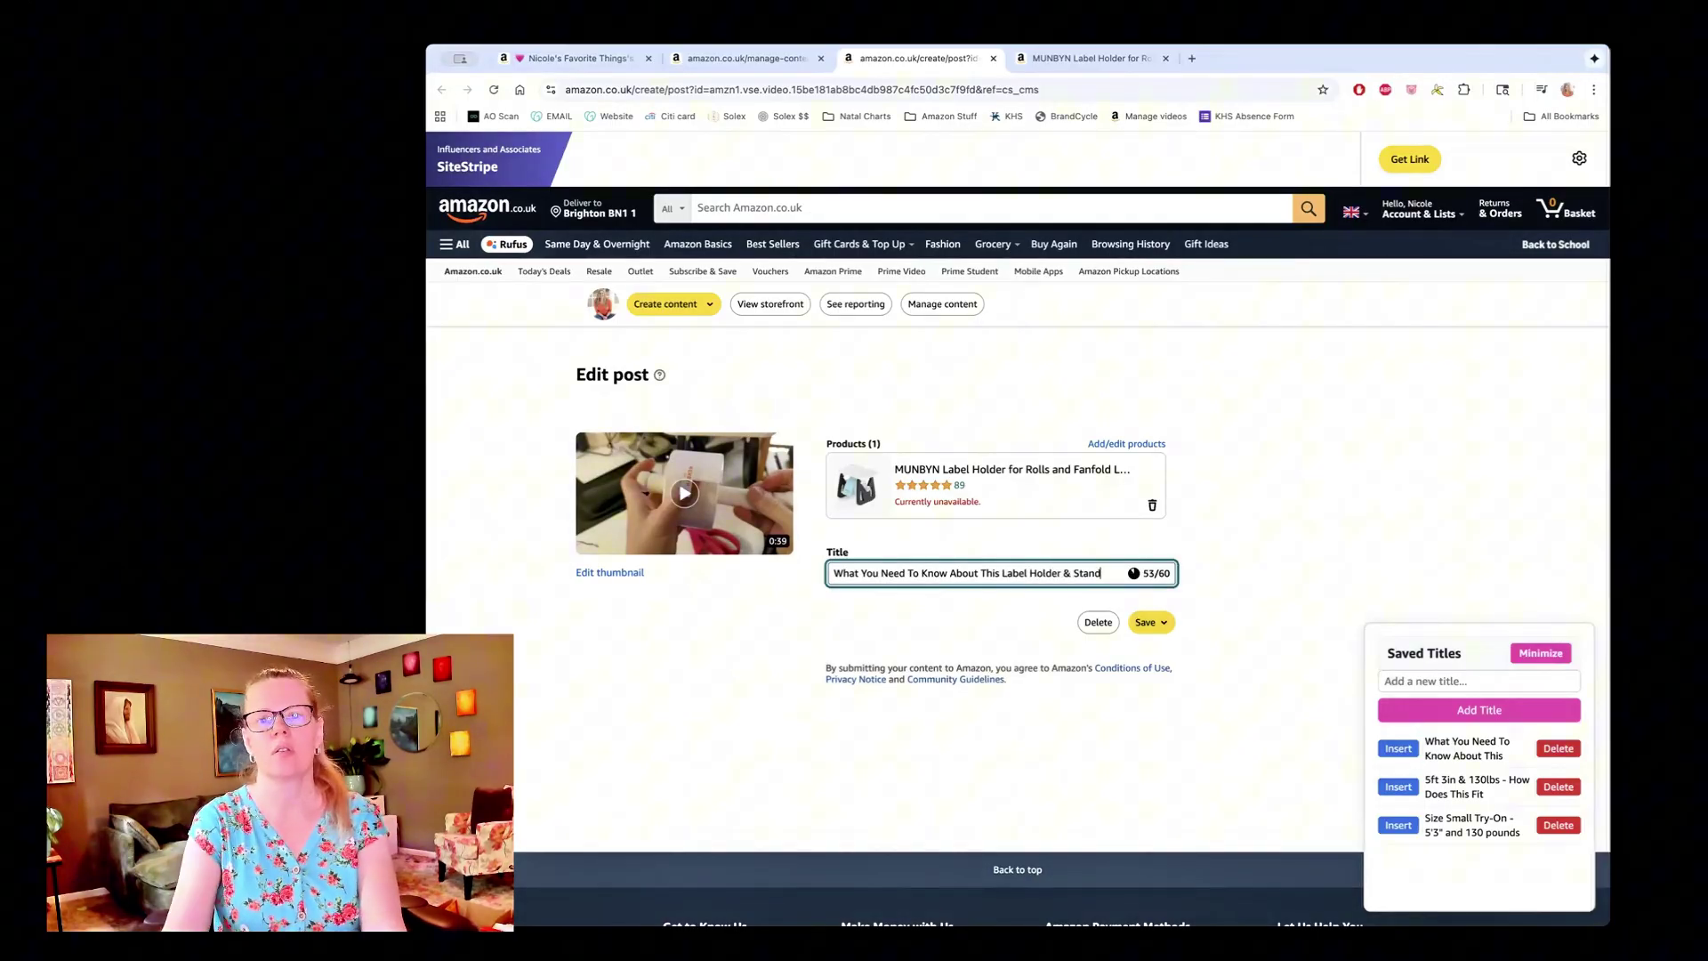
click(1163, 623)
click(1118, 658)
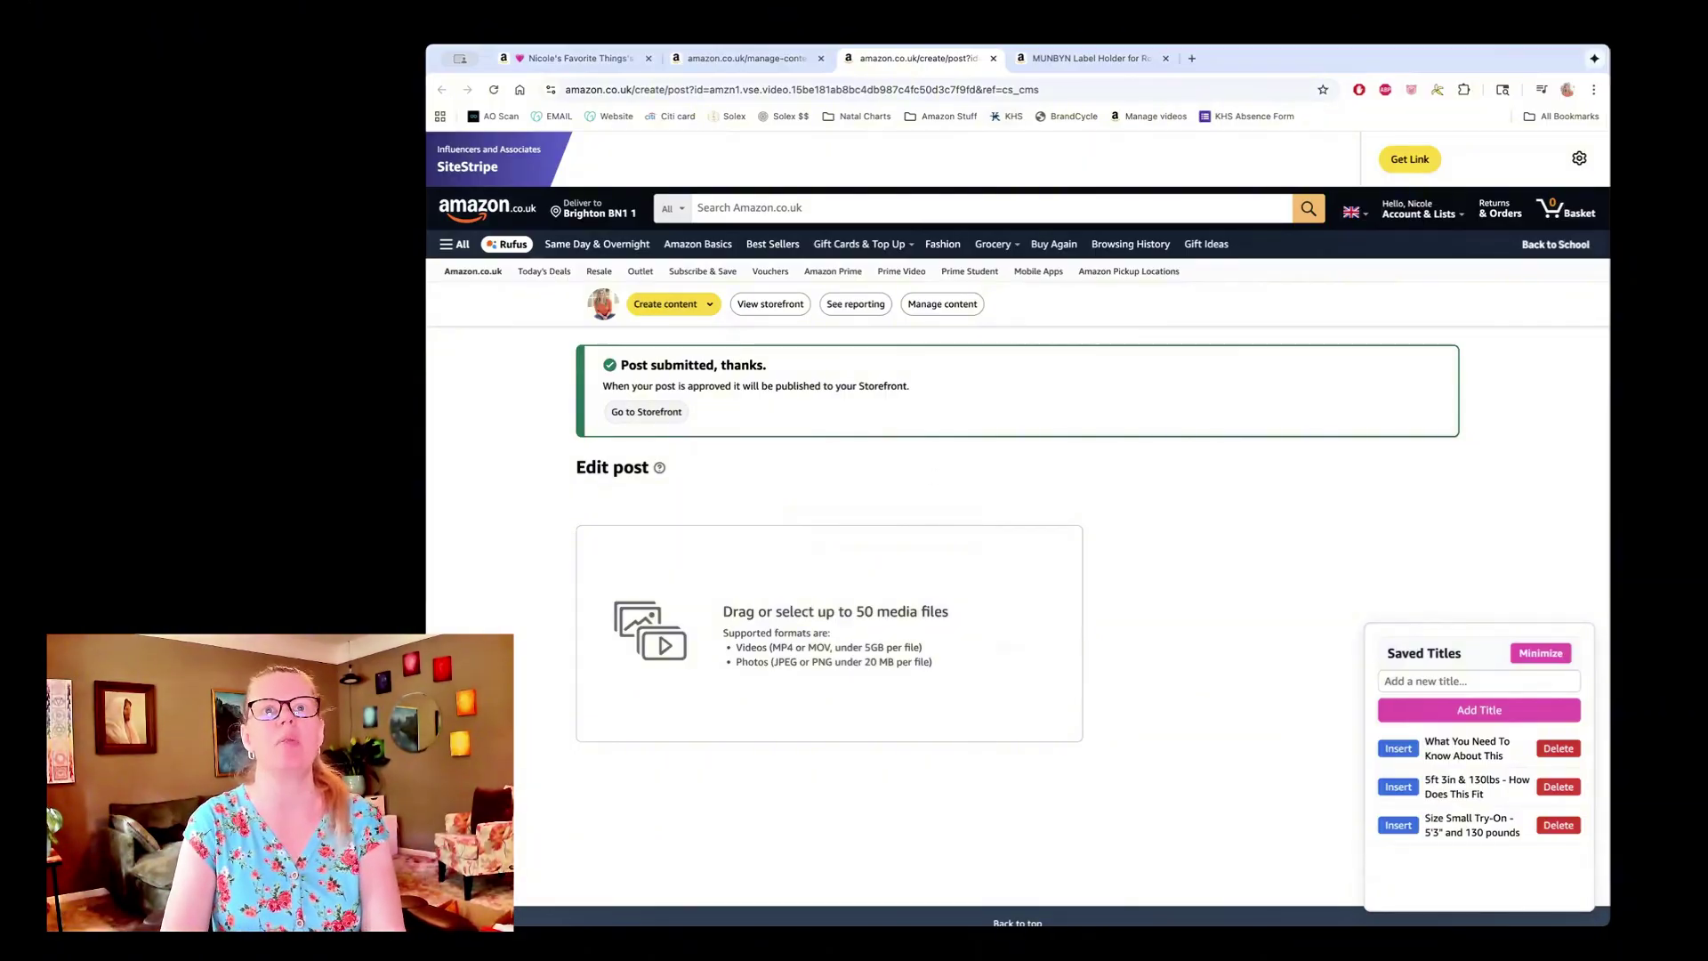
Step: Close the Amazon.co.uk pages and mark the label holder video as done on the storefront
click(994, 58)
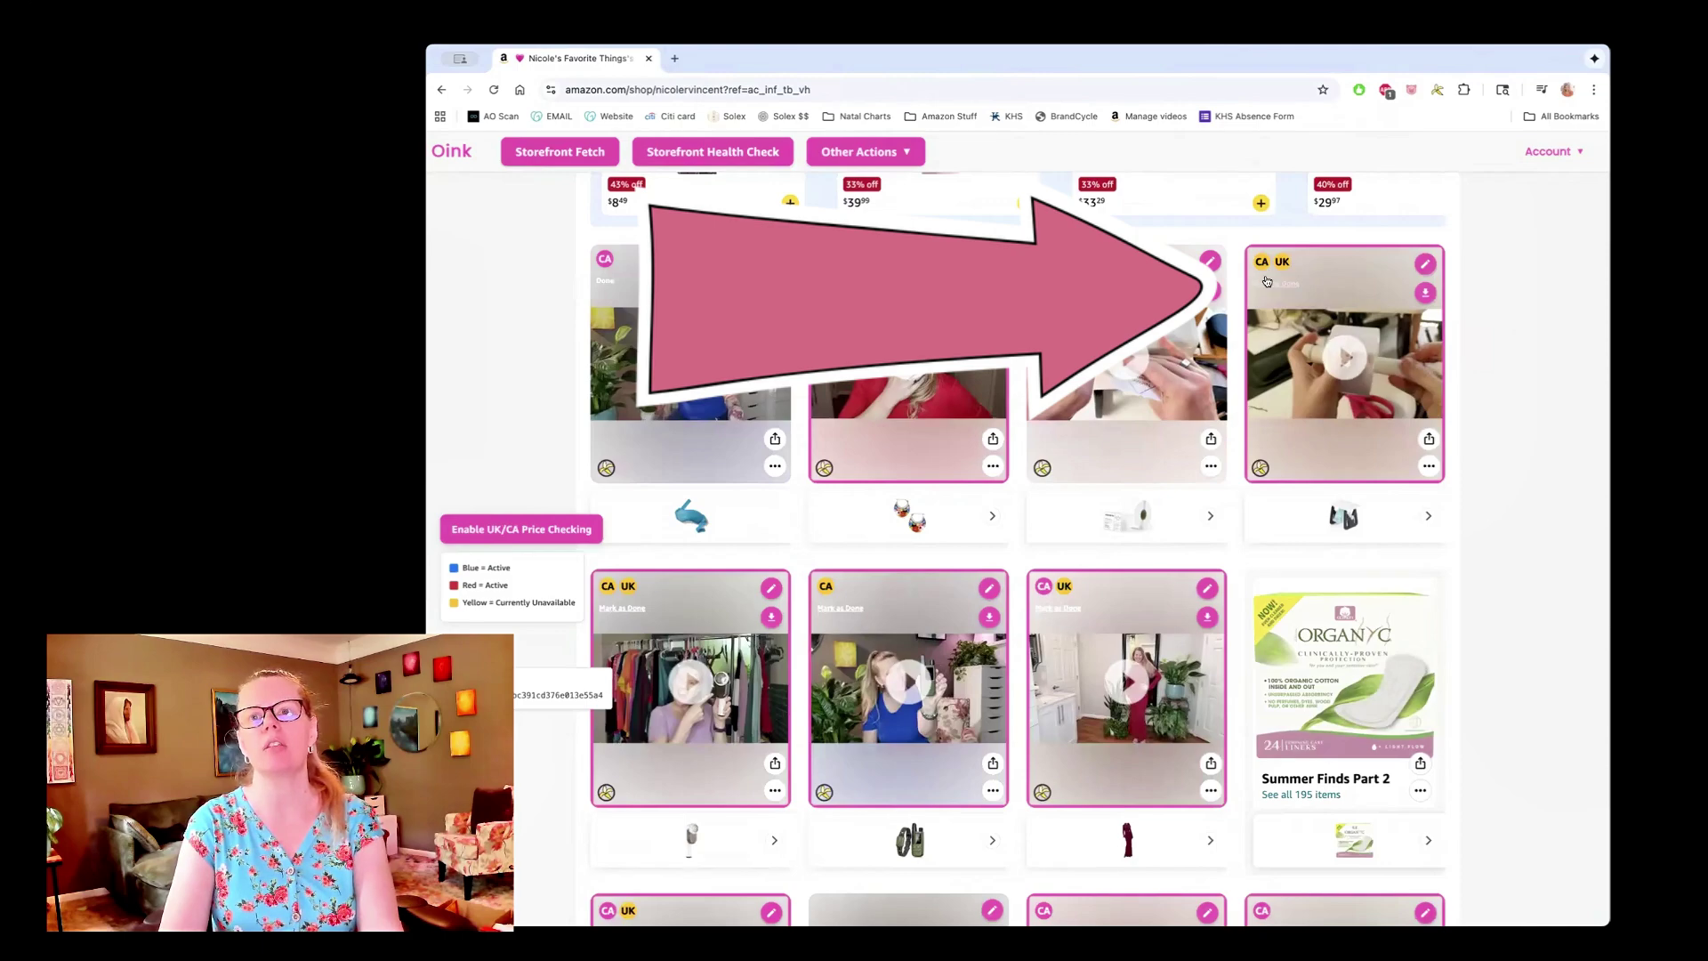
click(1267, 281)
Step: Enable UK/CA price checking for the unchecked videos further down the storefront, confirming that the delivery codes are set
scroll(534, 388, down, 1)
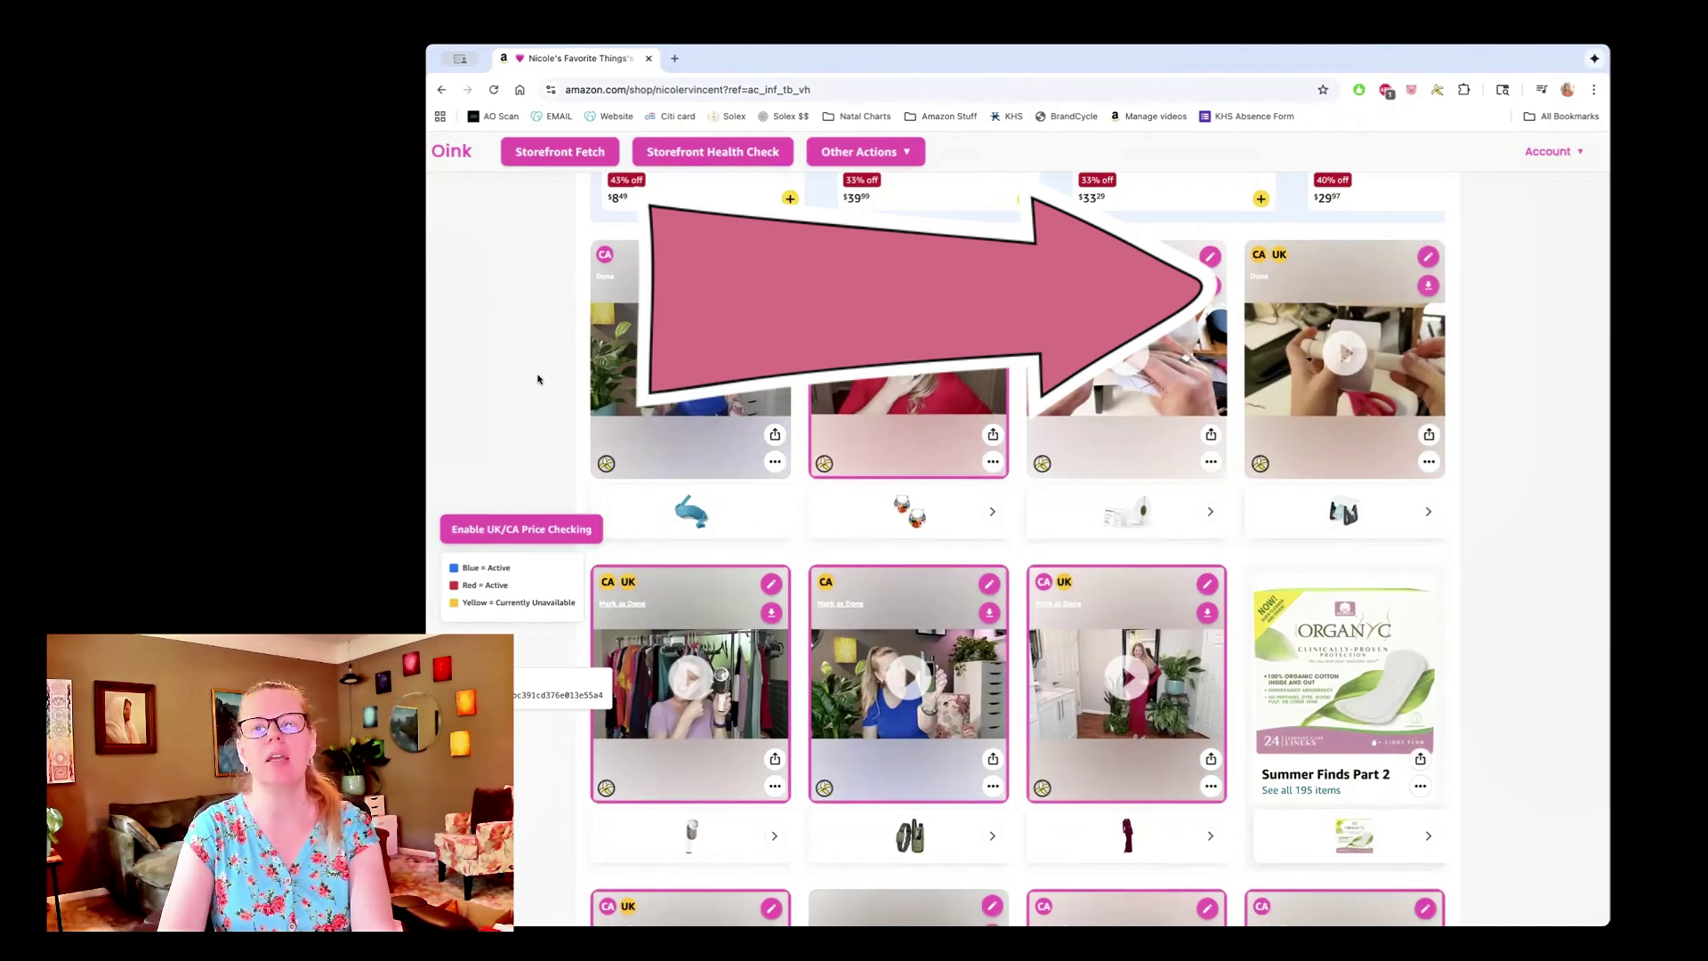
scroll(537, 373, down, 1)
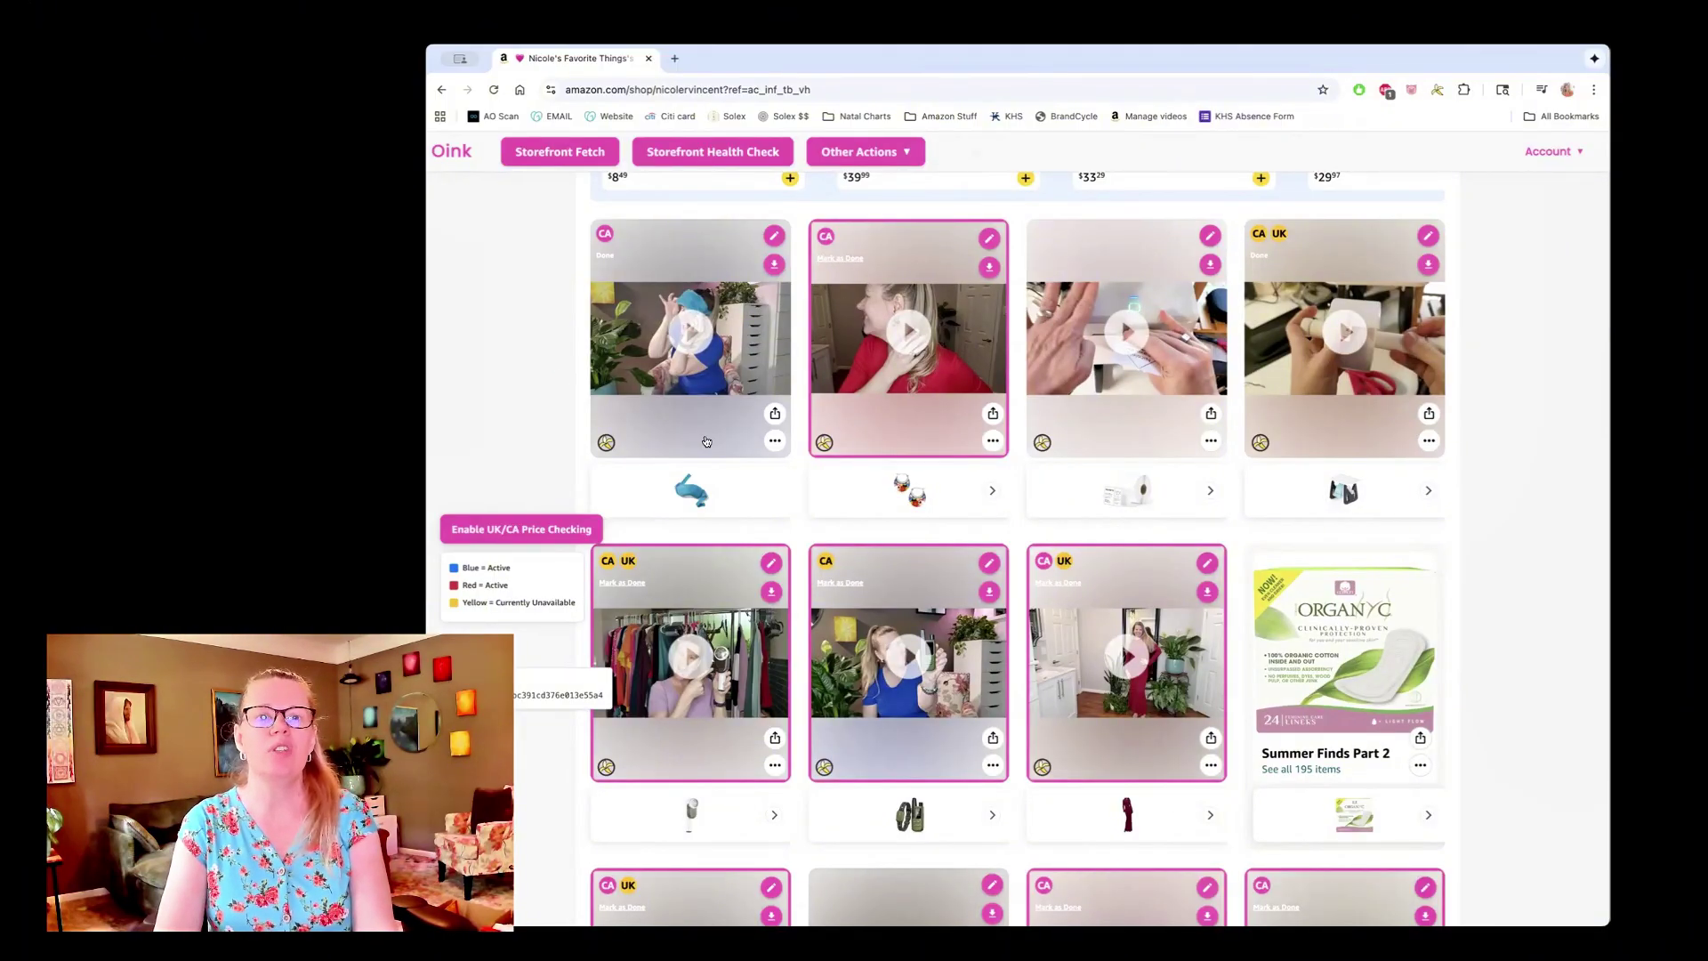
scroll(509, 347, down, 3)
scroll(509, 351, down, 10)
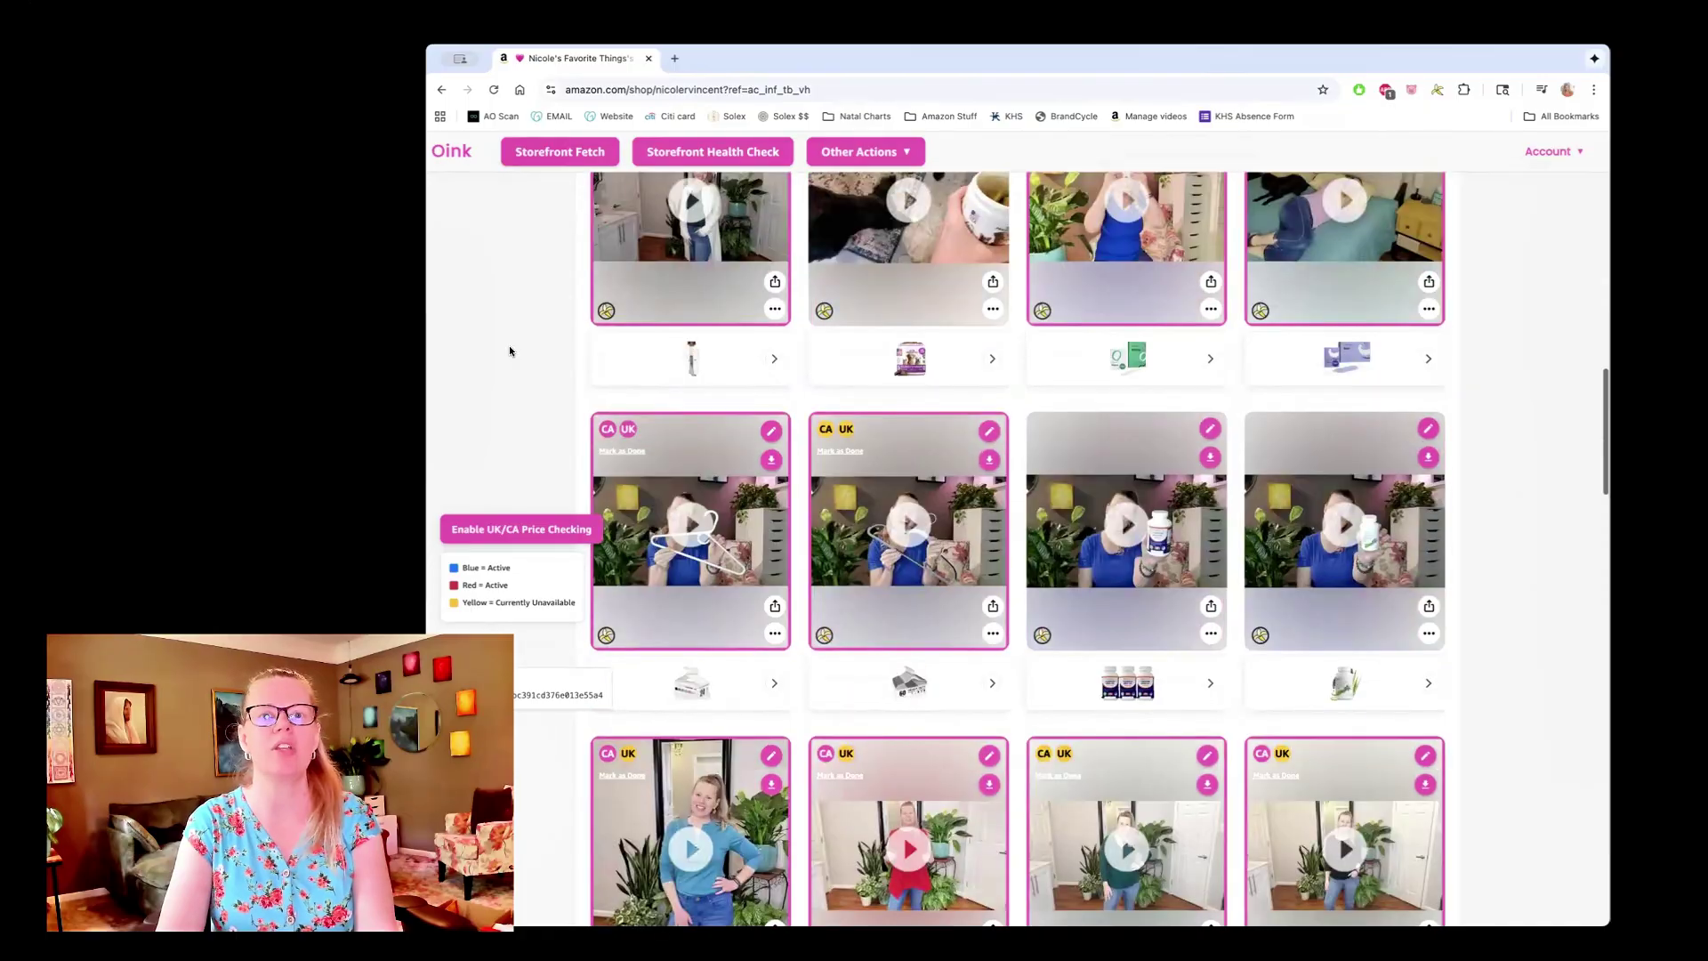
scroll(509, 350, down, 2)
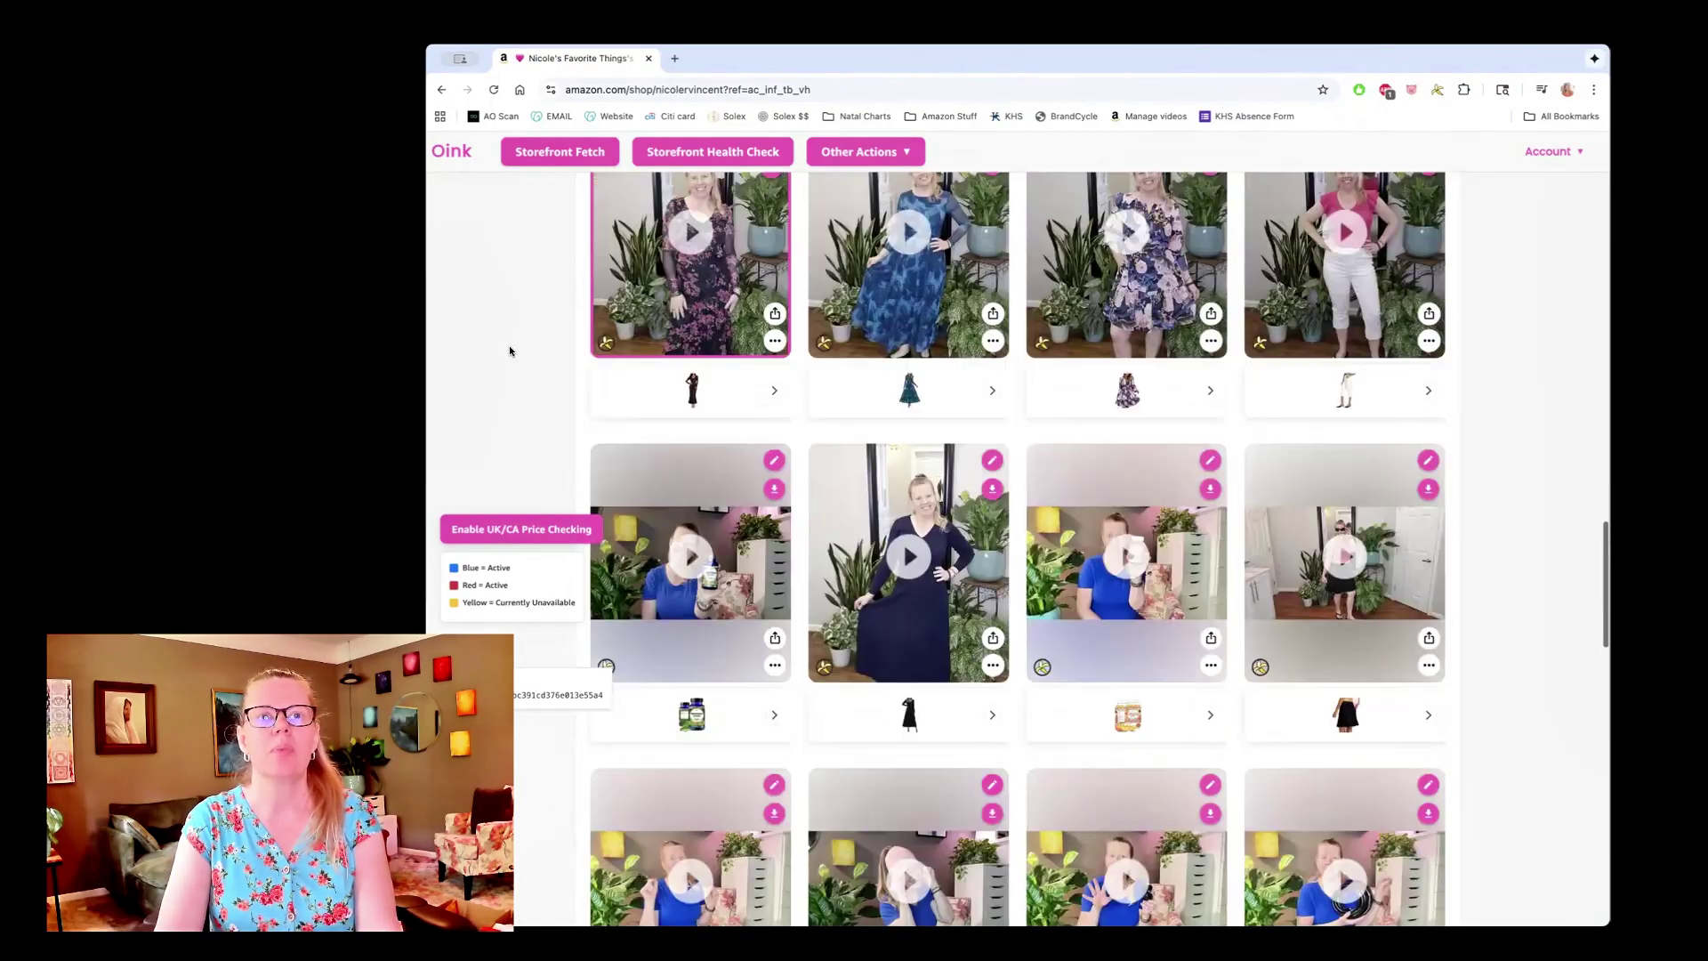
scroll(510, 343, up, 2)
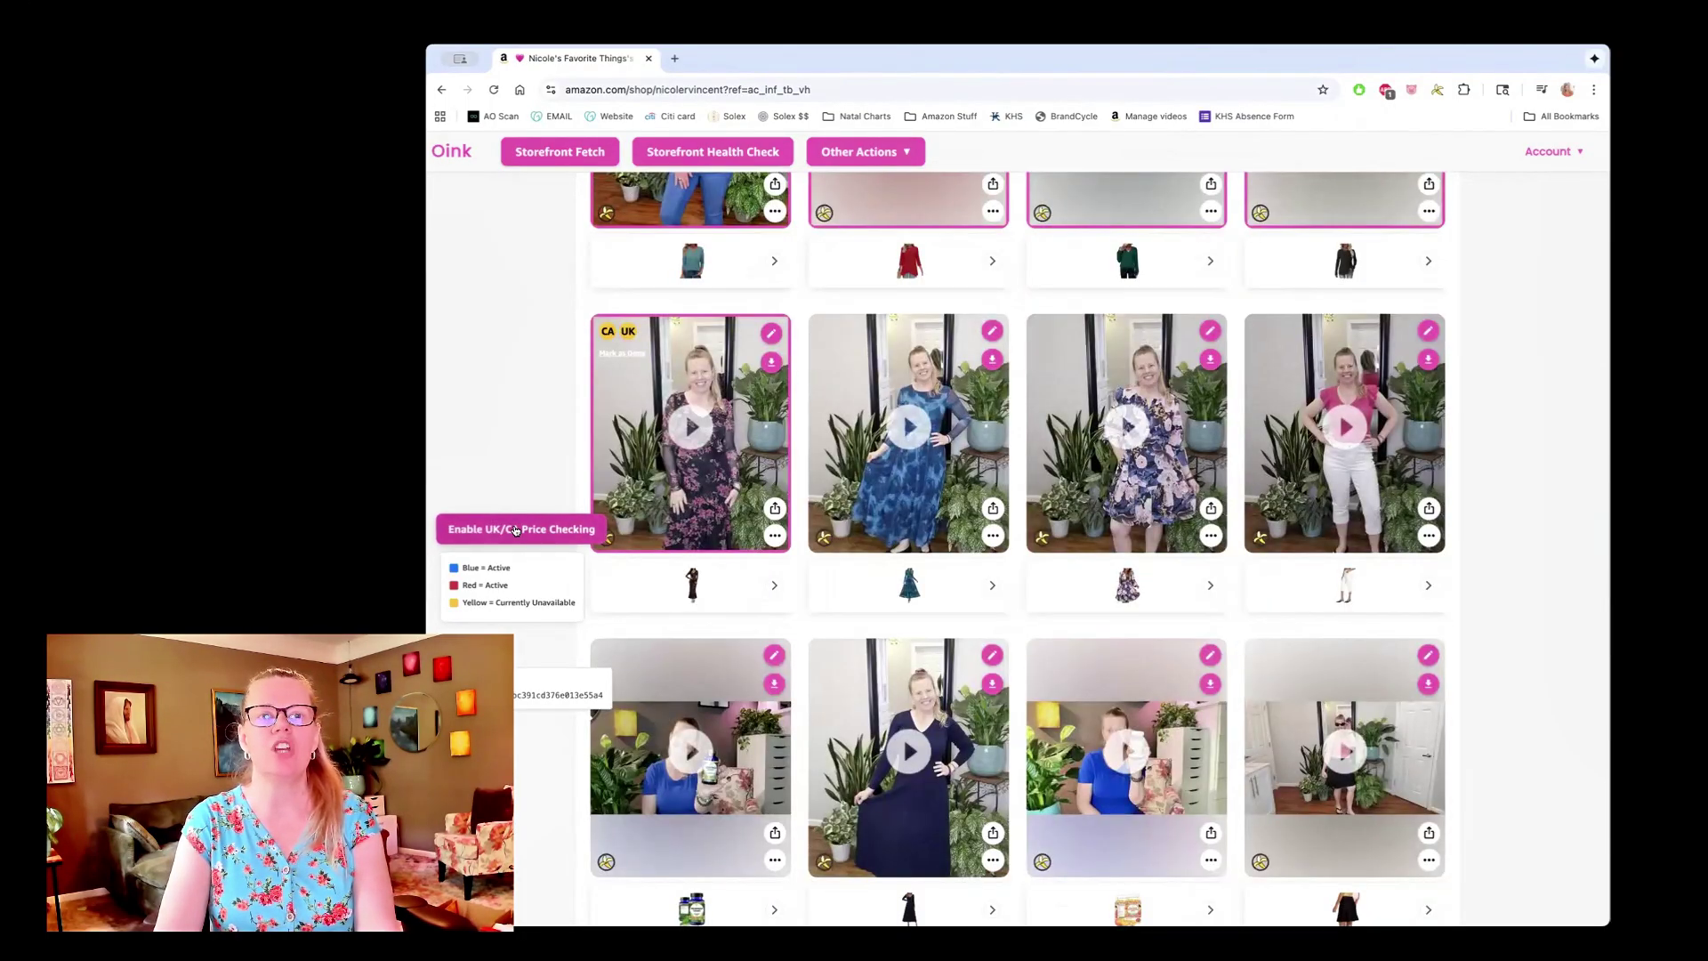
click(516, 530)
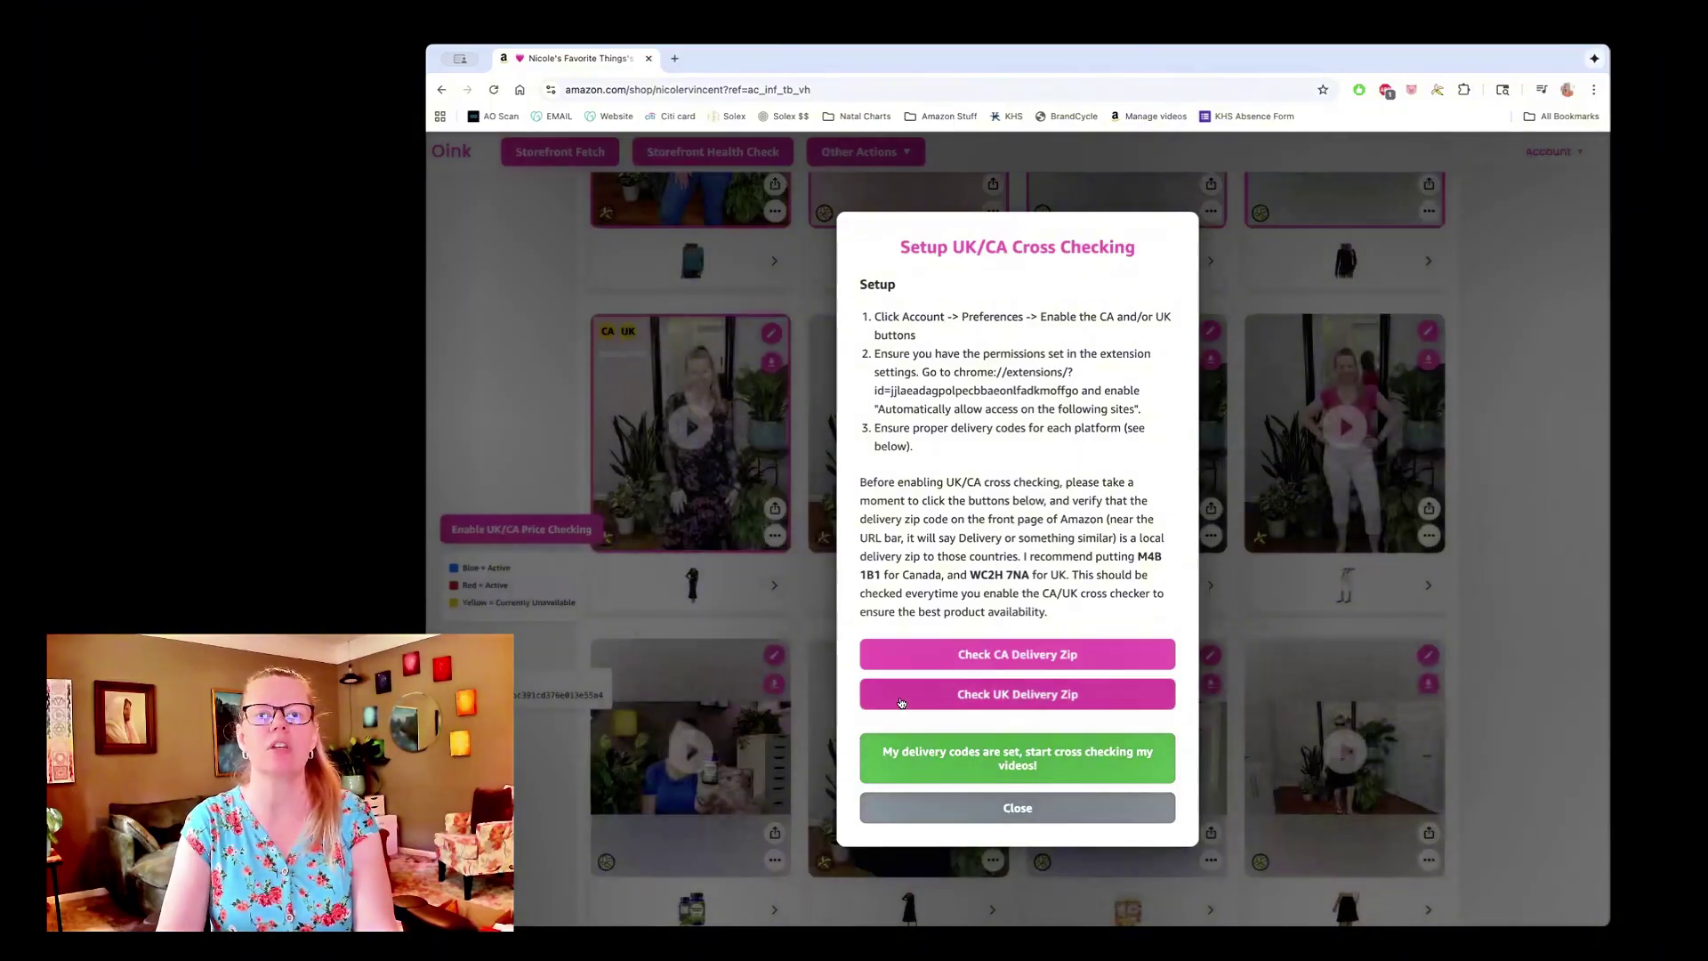
click(1032, 752)
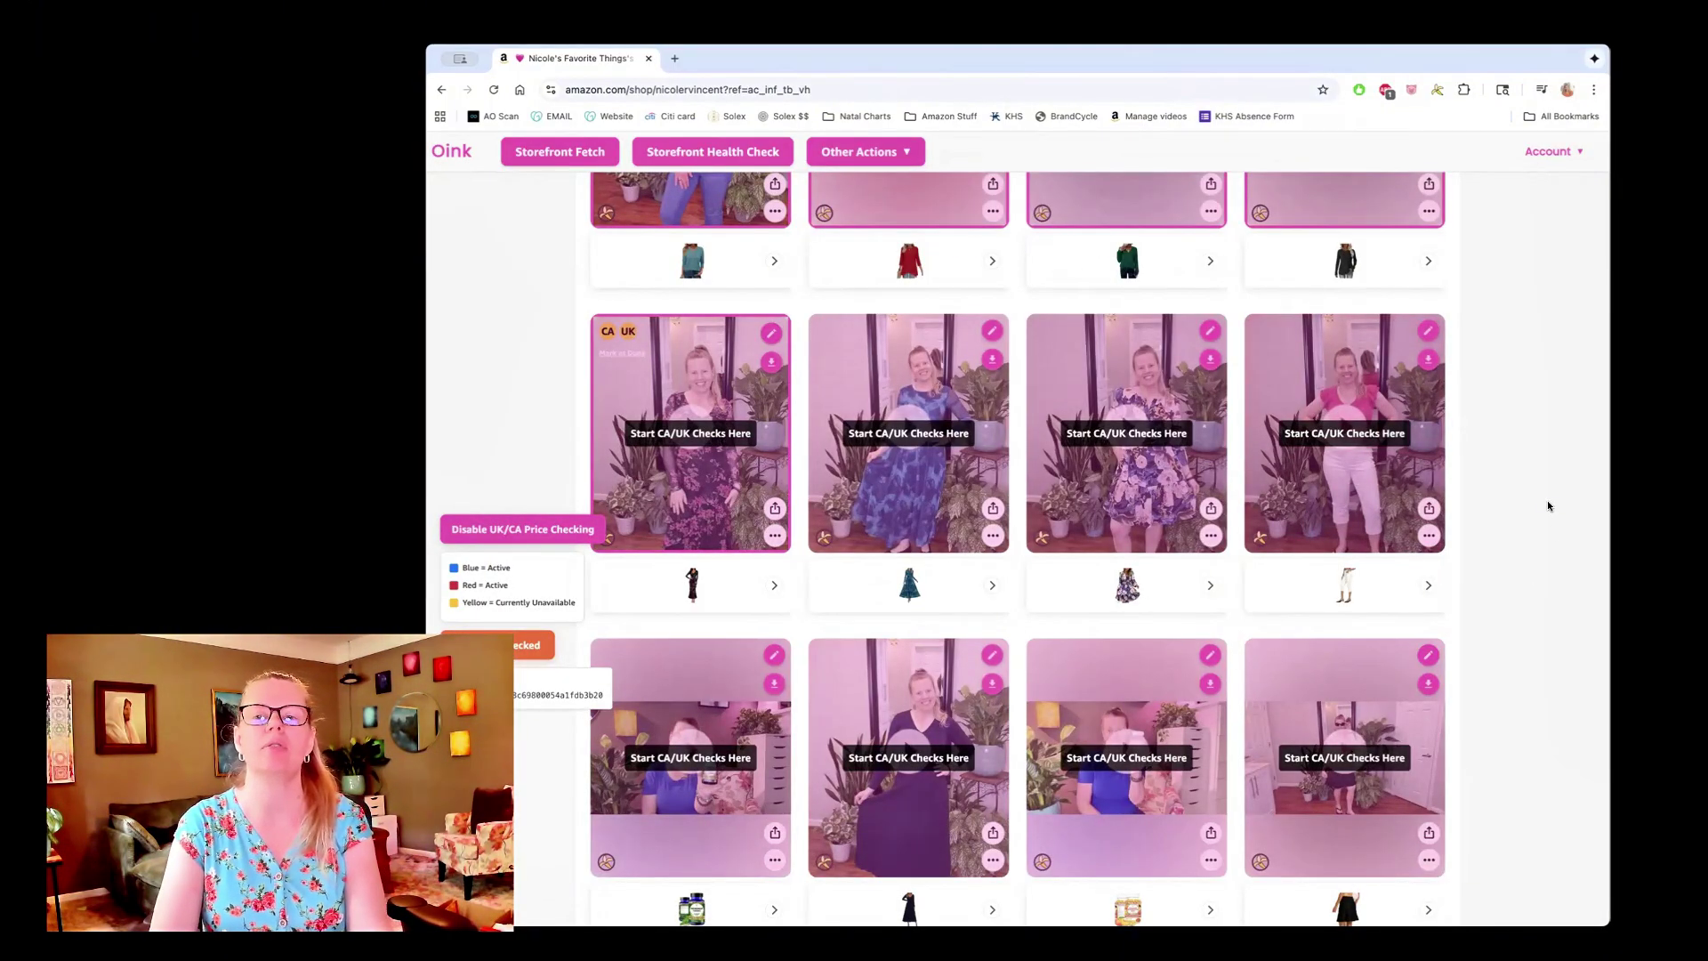
Step: Run the CA/UK checks on the next 20 video cards, starting from the long blue dress video, and follow the scan down the storefront
scroll(507, 405, up, 2)
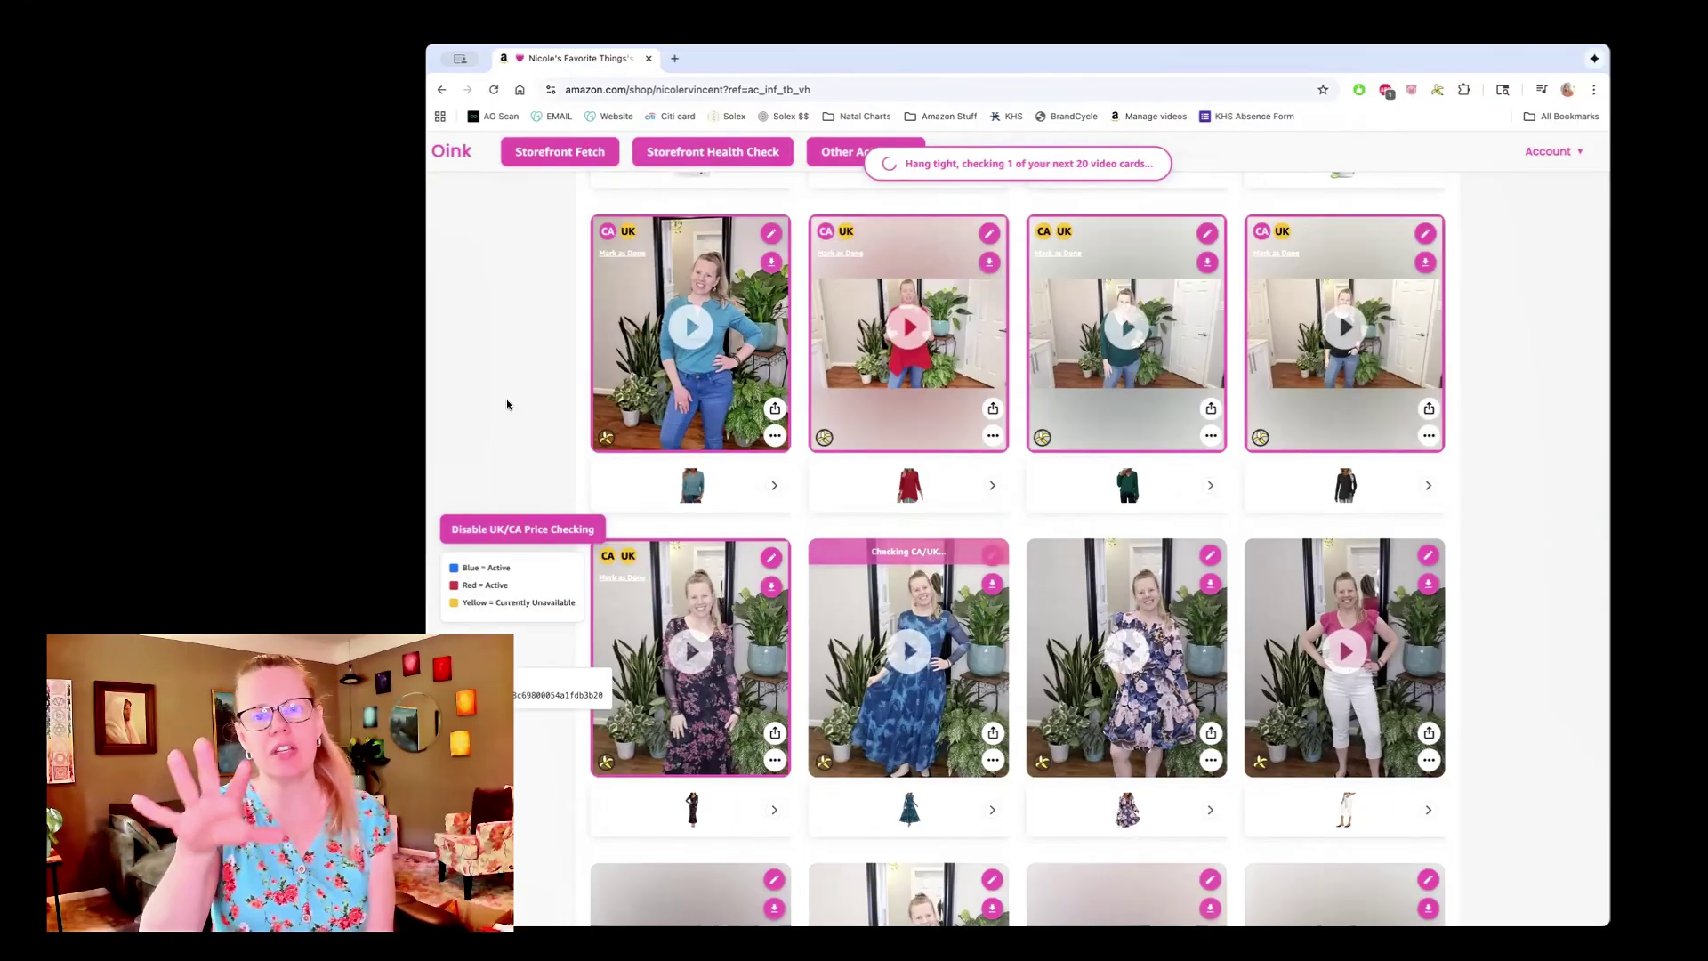
scroll(507, 405, down, 2)
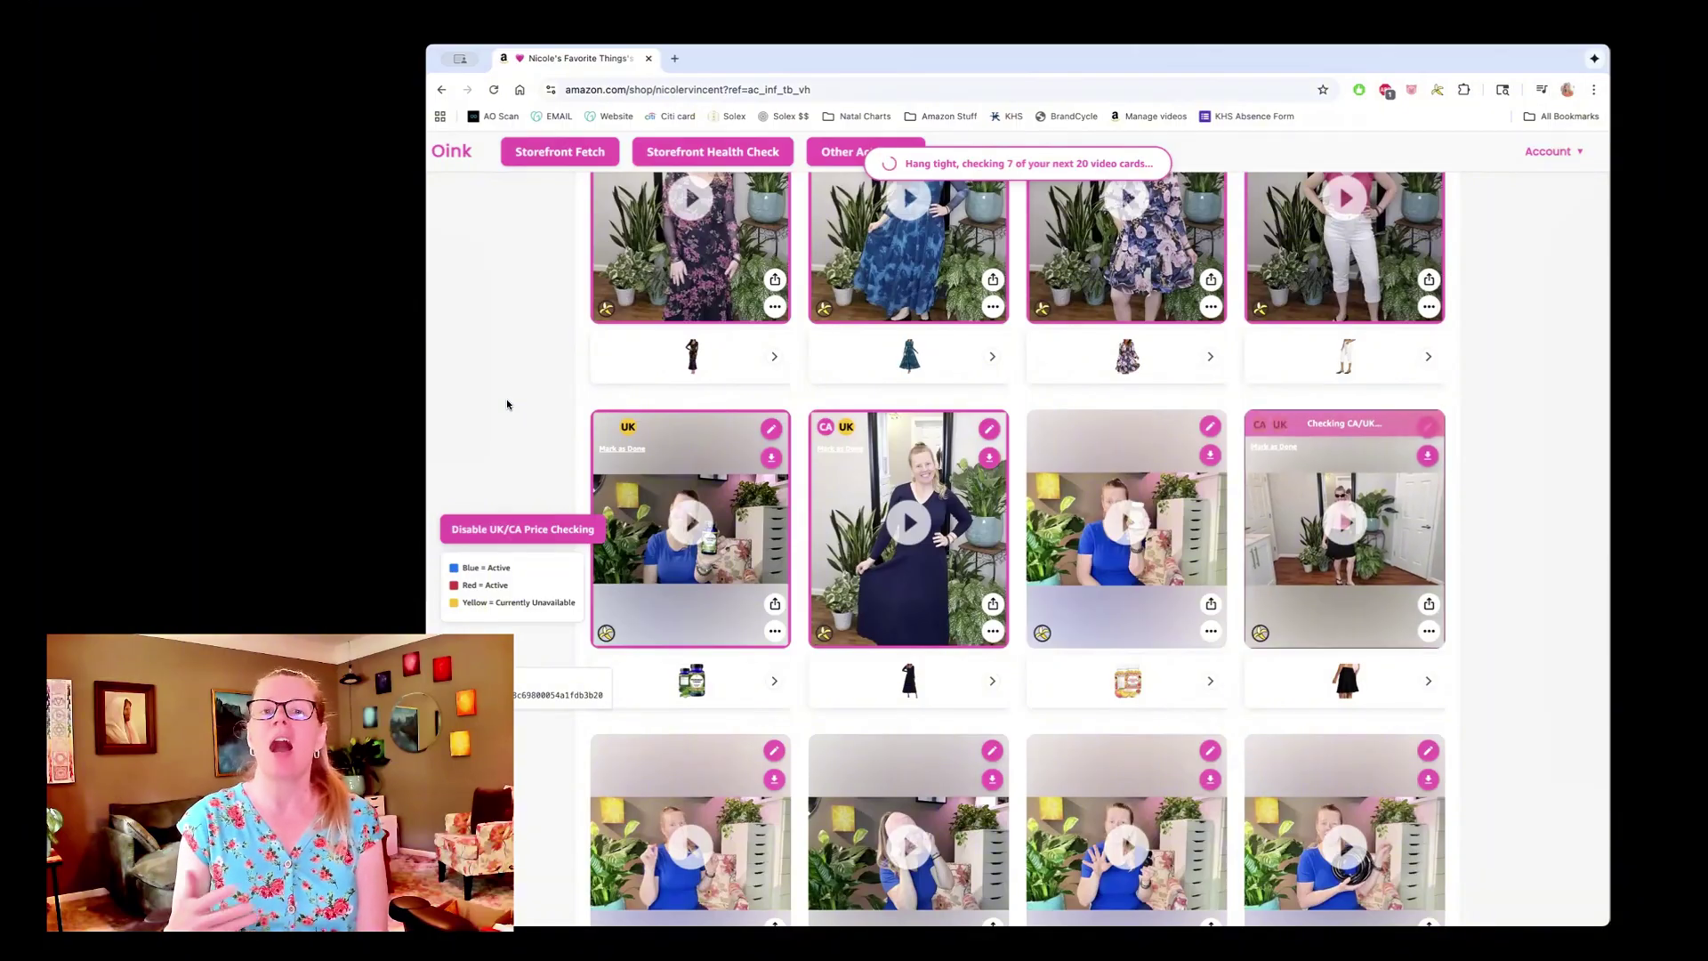
scroll(507, 405, down, 2)
scroll(507, 405, down, 2)
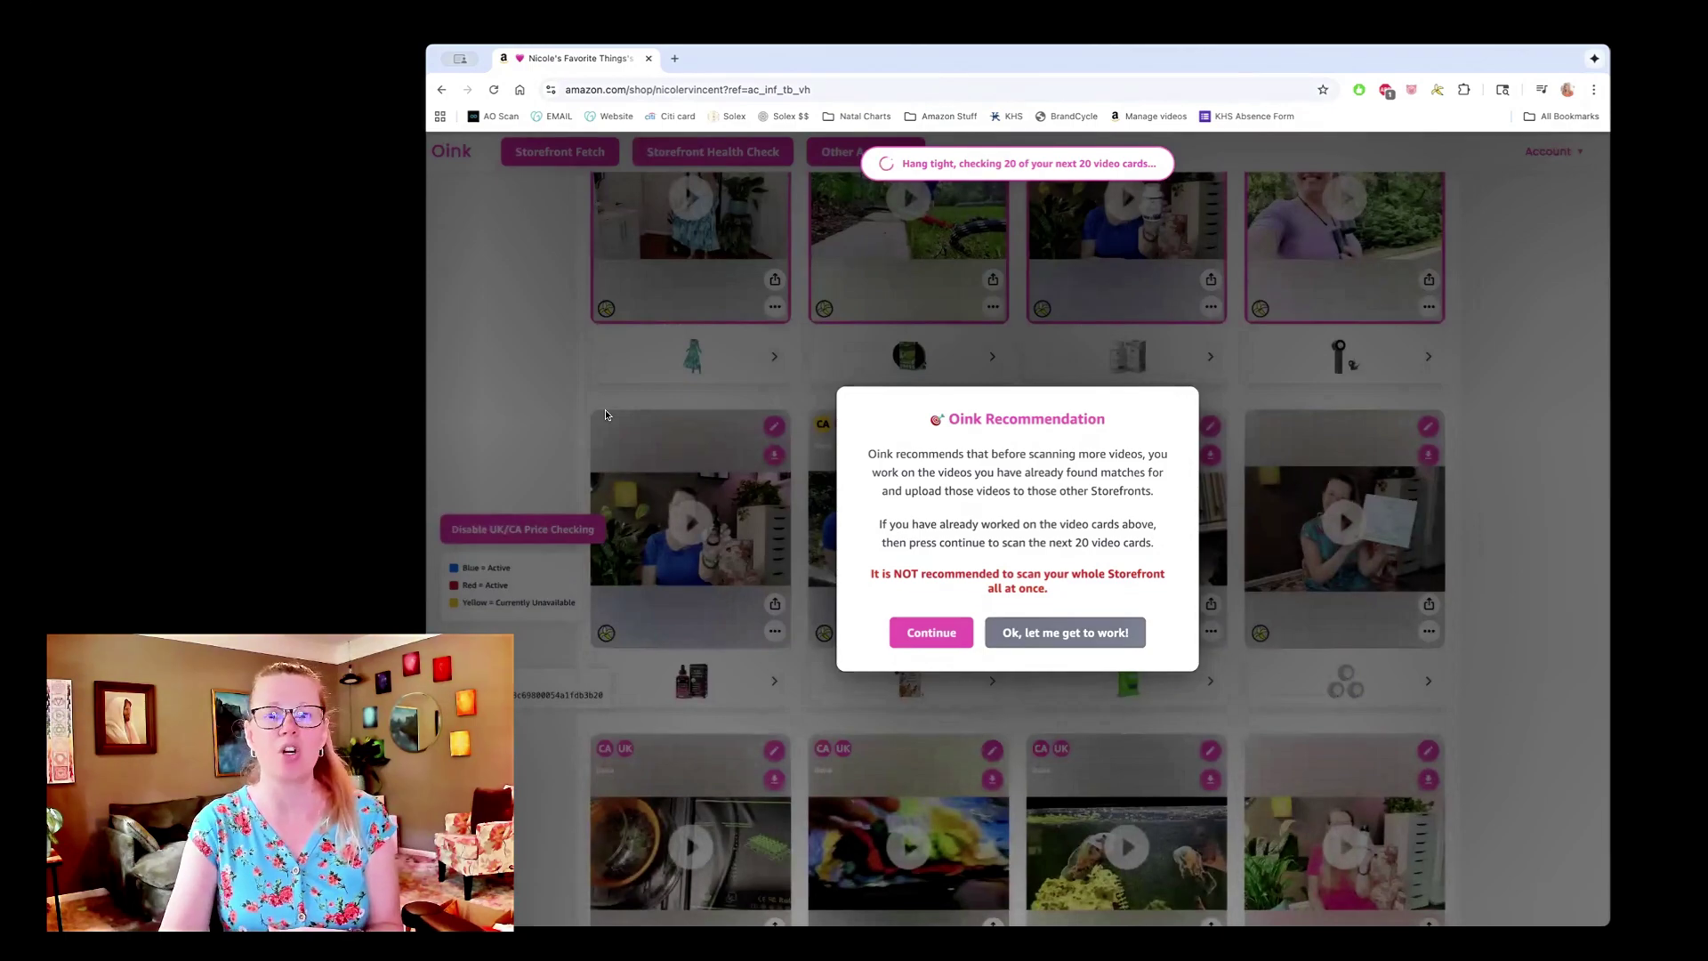
Step: Decline scanning another 20 video cards in favour of working on the matches found, and look over the videos already marked done
click(1045, 630)
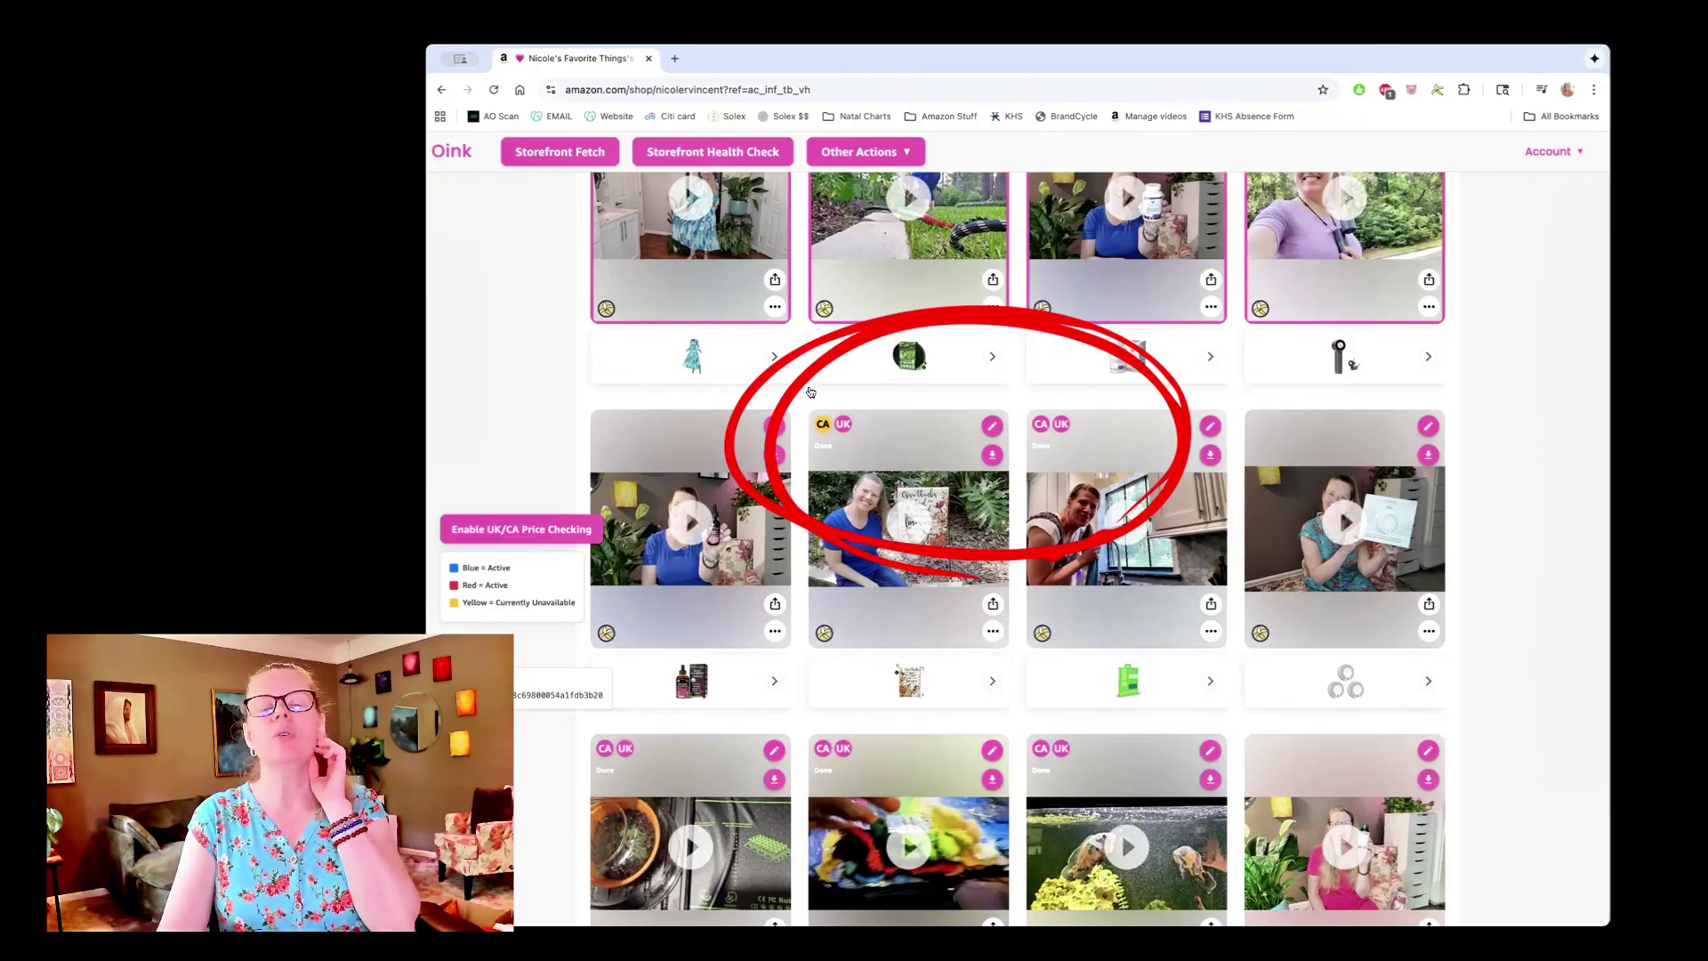
scroll(825, 318, down, 2)
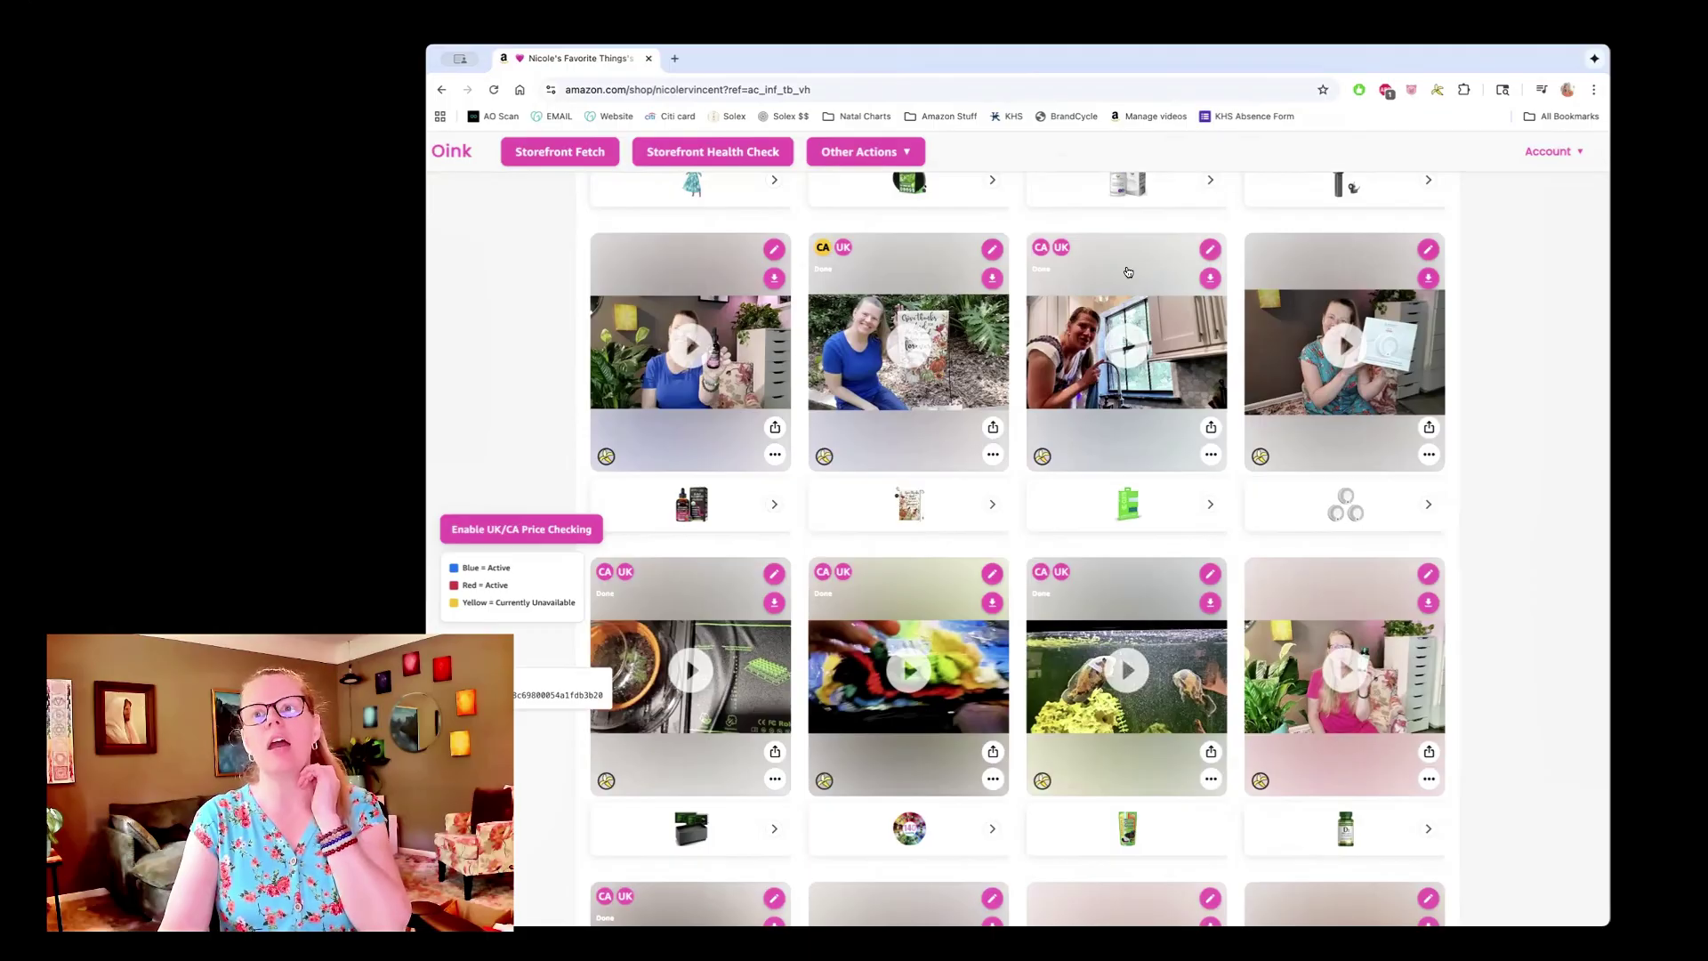
scroll(1129, 273, down, 1)
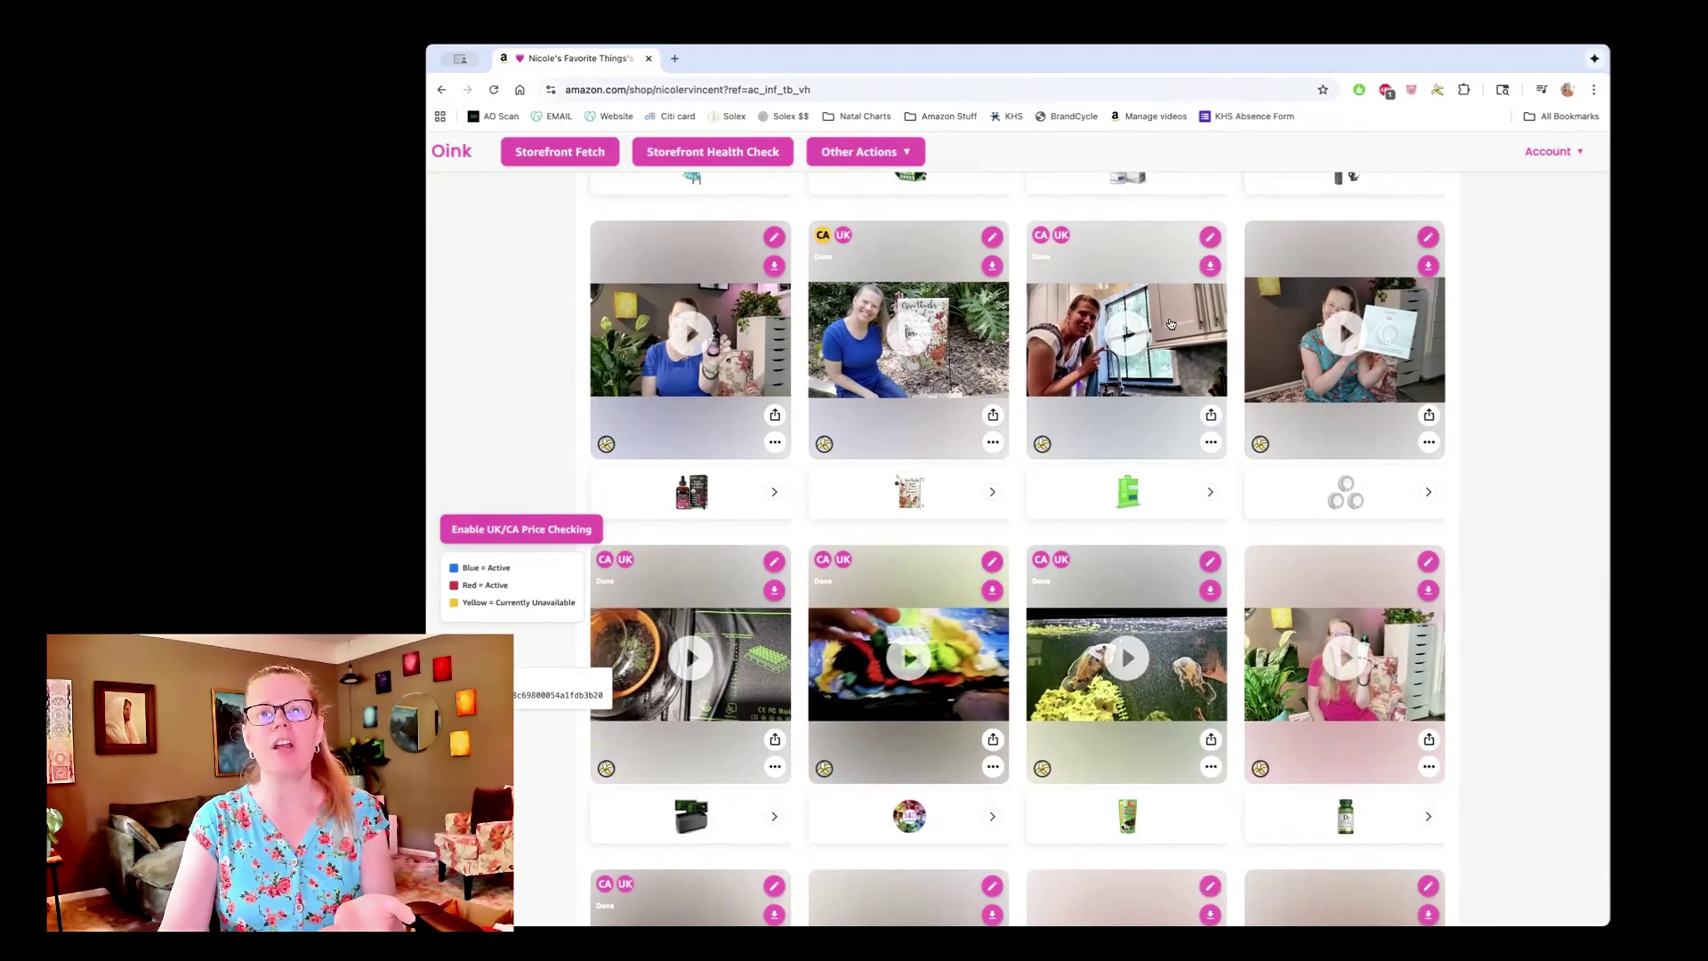